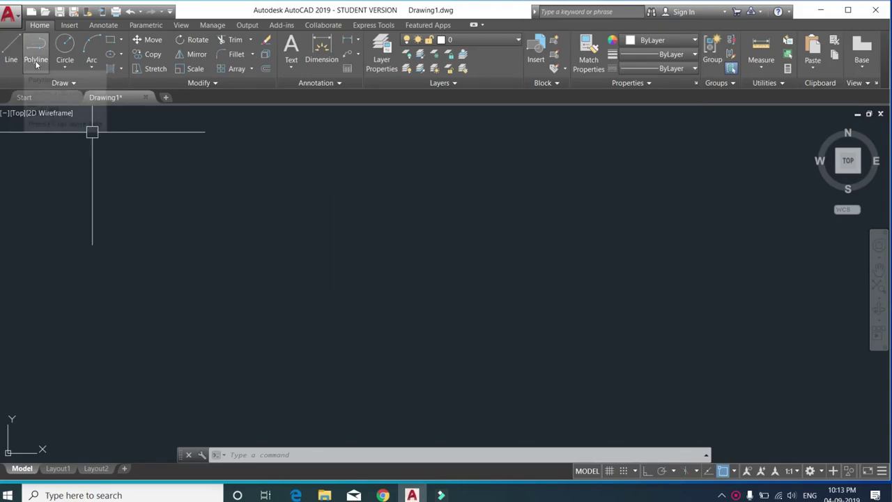
After browsing the rectangle and polygon options, begin a polyline at a point left of centre
{"action": "left_click", "coordinate": [122, 42]}
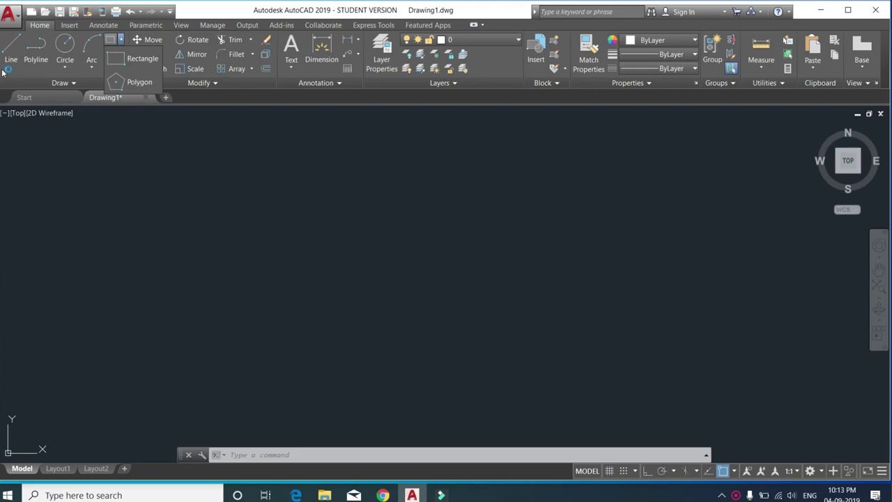
{"action": "key", "text": "super+plus"}
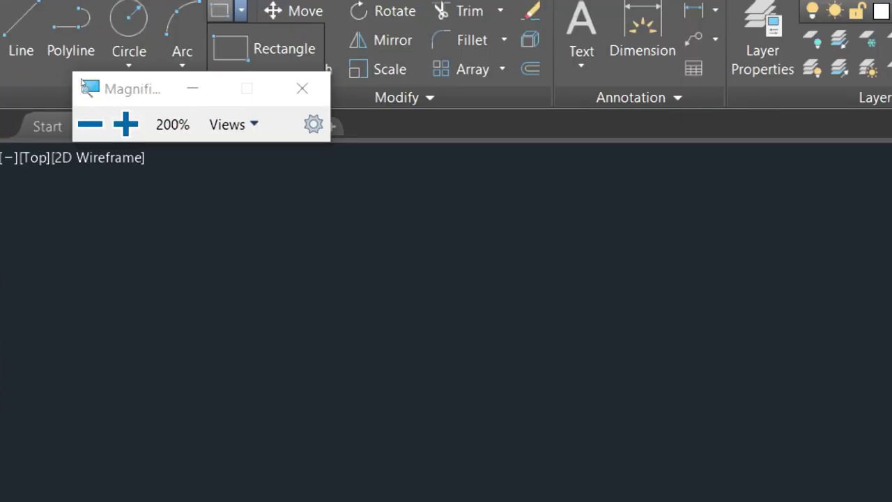
{"action": "left_click", "coordinate": [100, 87]}
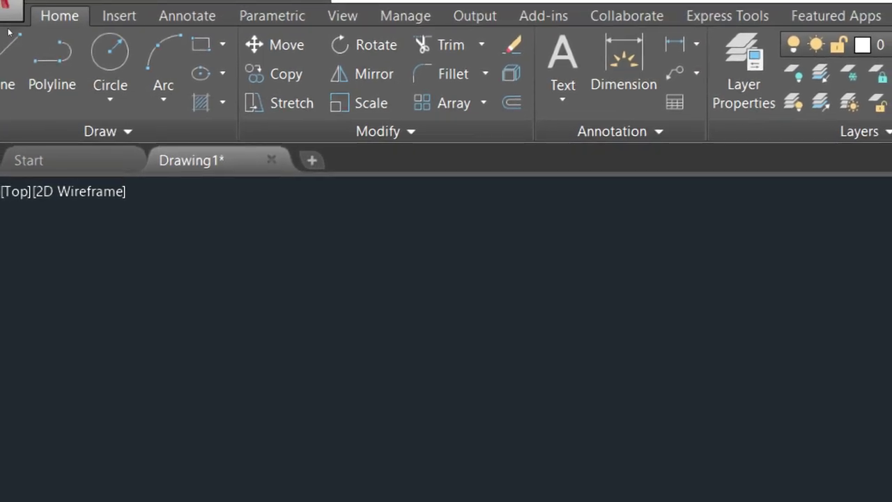
{"action": "key", "text": "super+minus"}
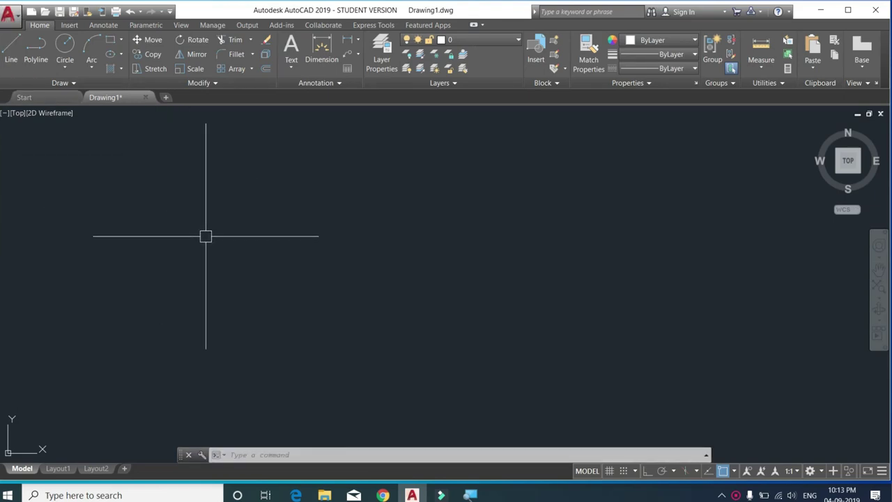
{"action": "left_click", "coordinate": [34, 56]}
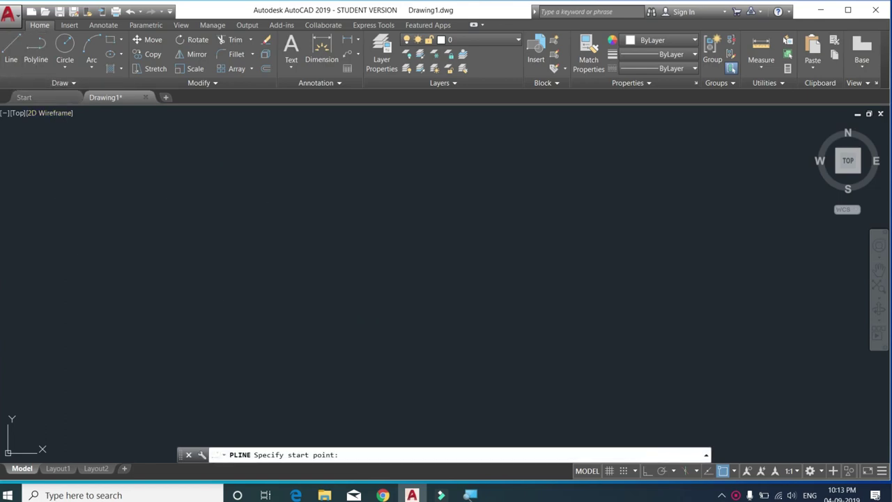
{"action": "left_click", "coordinate": [220, 305]}
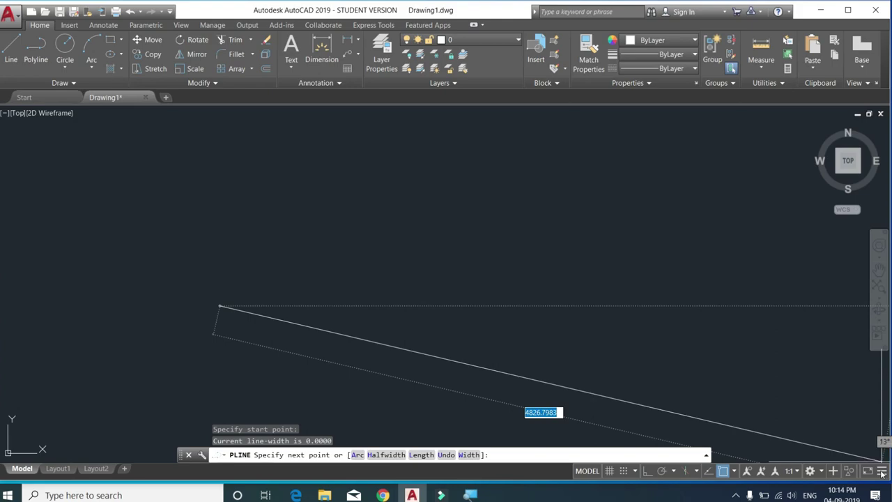
Add the Dynamic Input toggle to the status bar through the Customization menu
{"action": "left_click", "coordinate": [882, 472]}
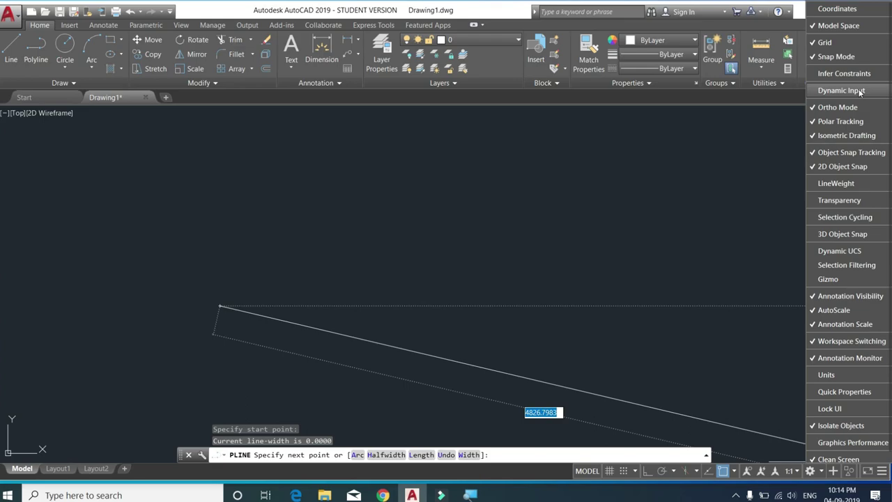
{"action": "left_click", "coordinate": [860, 93]}
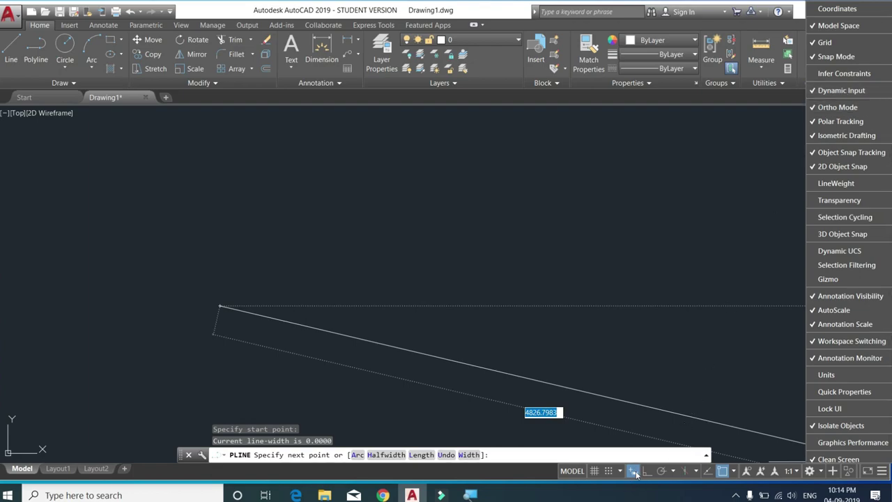
{"action": "left_click", "coordinate": [837, 91]}
{"action": "left_click", "coordinate": [835, 89]}
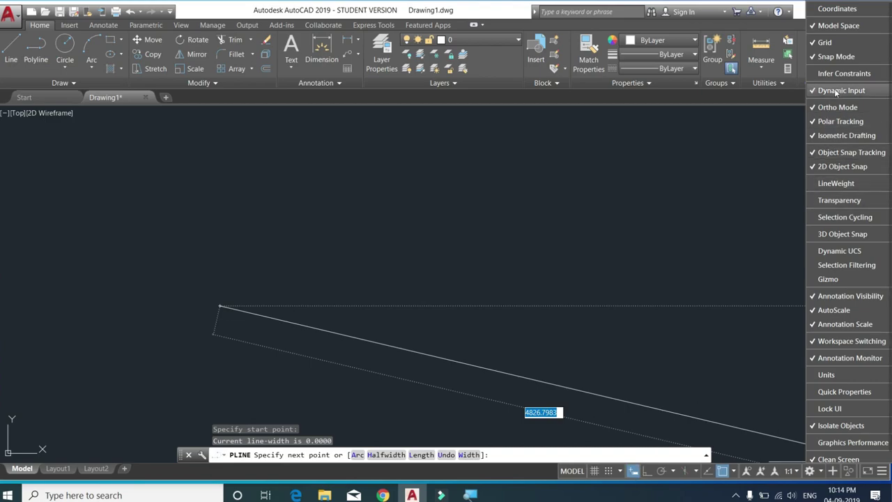
{"action": "left_click", "coordinate": [834, 88]}
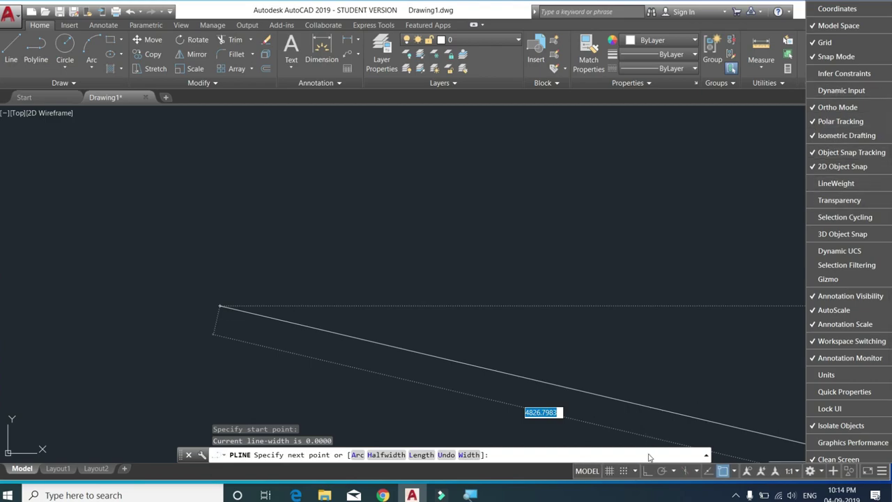
{"action": "left_click", "coordinate": [815, 91]}
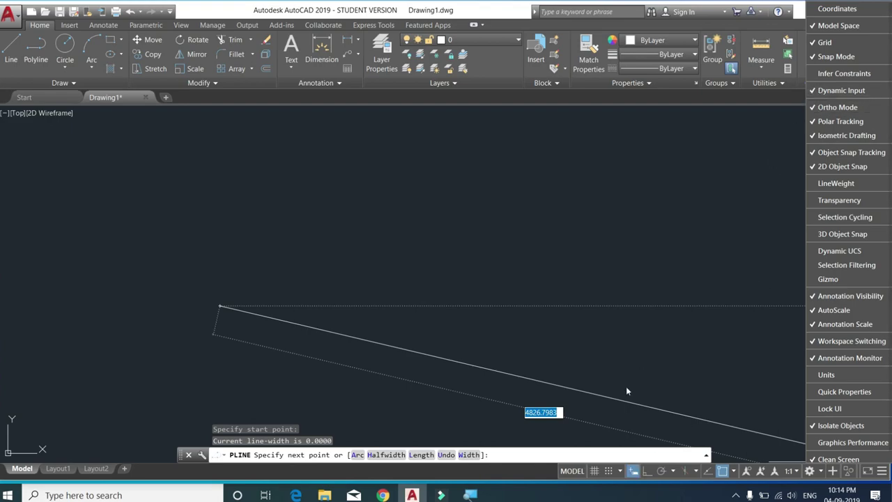
{"action": "left_click", "coordinate": [625, 477]}
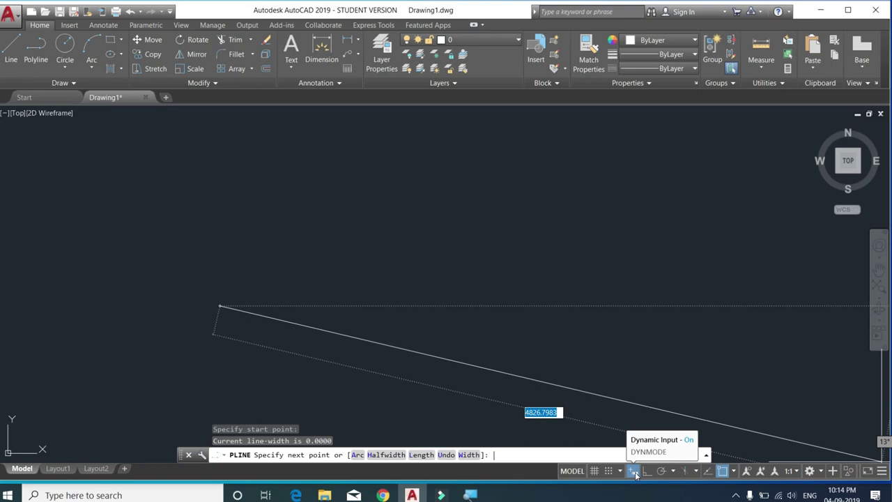
Turn Dynamic Input off and toggle Ortho on, then off again with F8
{"action": "left_click", "coordinate": [636, 471]}
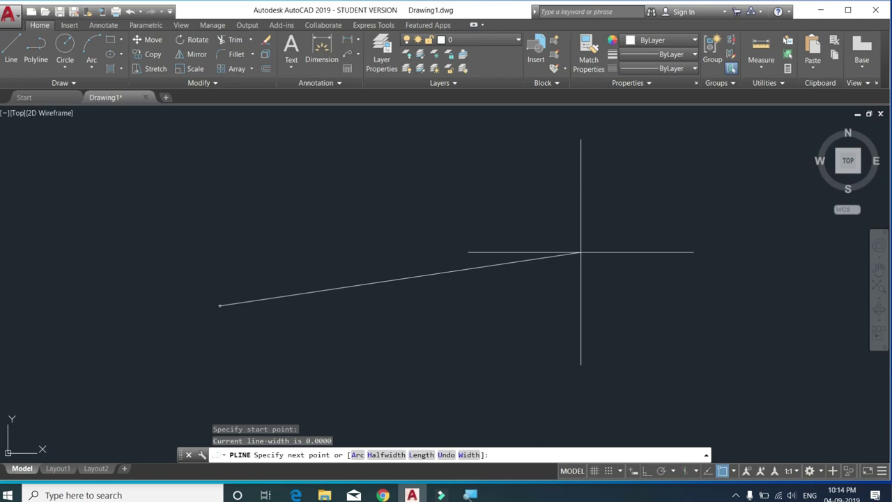
{"action": "left_click", "coordinate": [636, 470]}
{"action": "key", "text": "F8"}
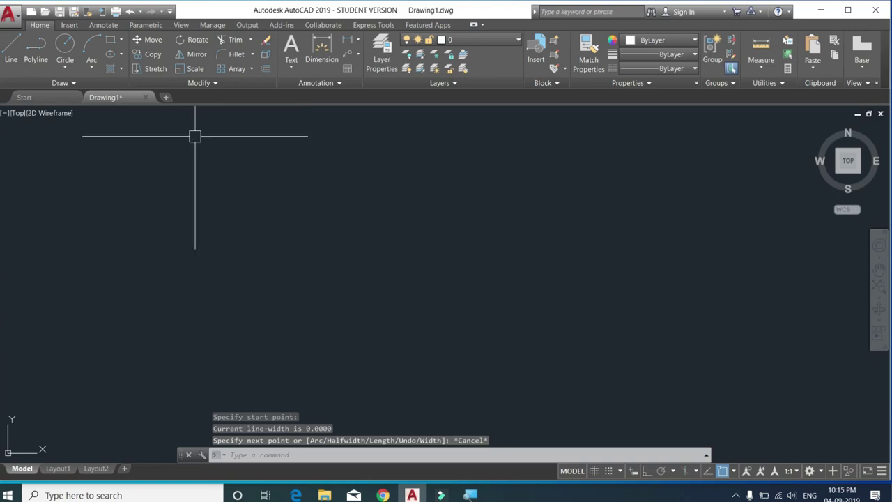
Draw a rectangle using the Dimensions option, with length 10 and width 20
{"action": "left_click", "coordinate": [122, 54]}
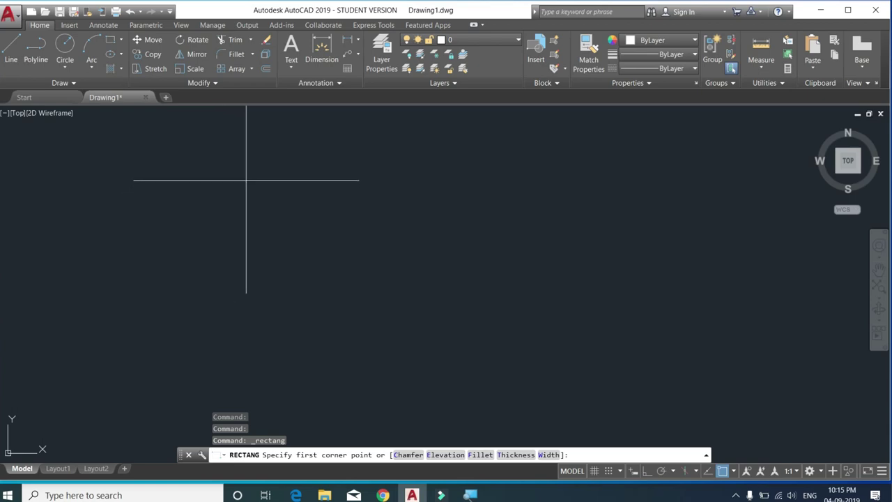
{"action": "left_click", "coordinate": [240, 169]}
{"action": "type", "text": "d"}
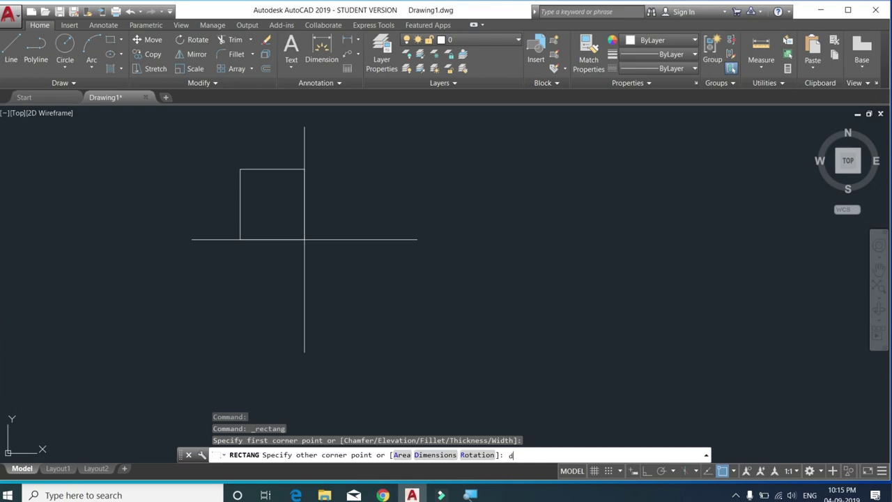
{"action": "key", "text": "Return"}
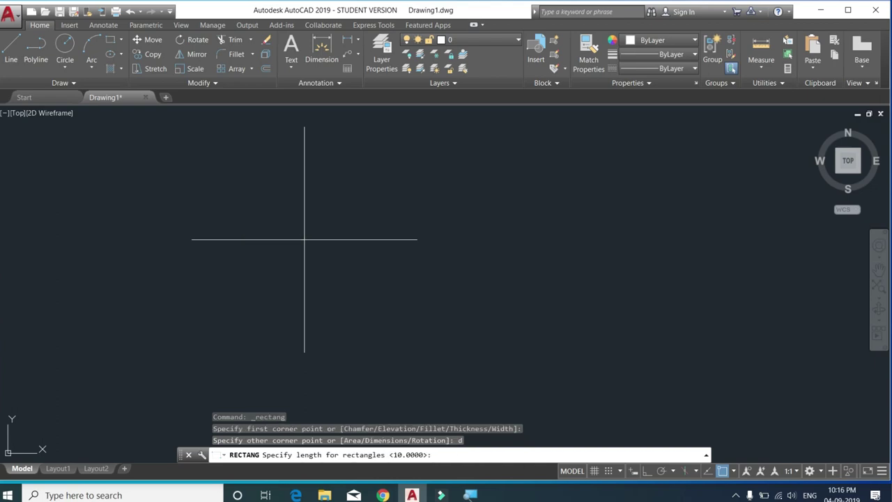
{"action": "type", "text": "10"}
{"action": "key", "text": "Return"}
{"action": "type", "text": "20"}
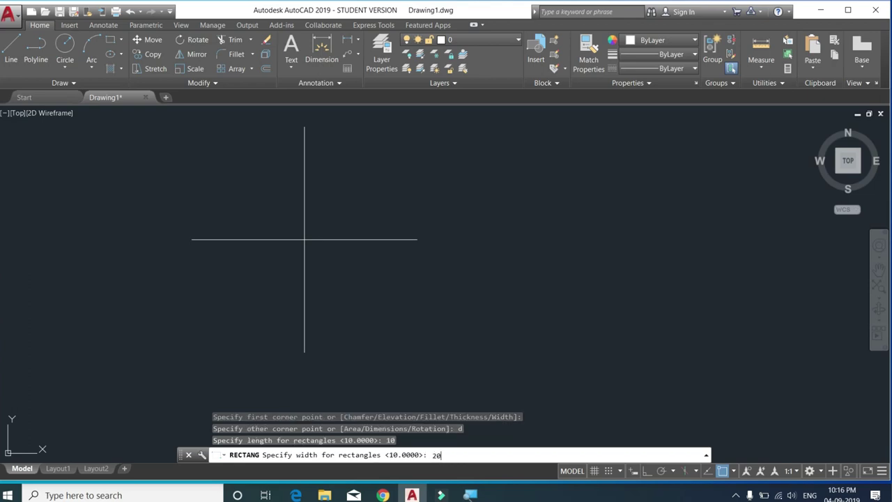
{"action": "key", "text": "Return"}
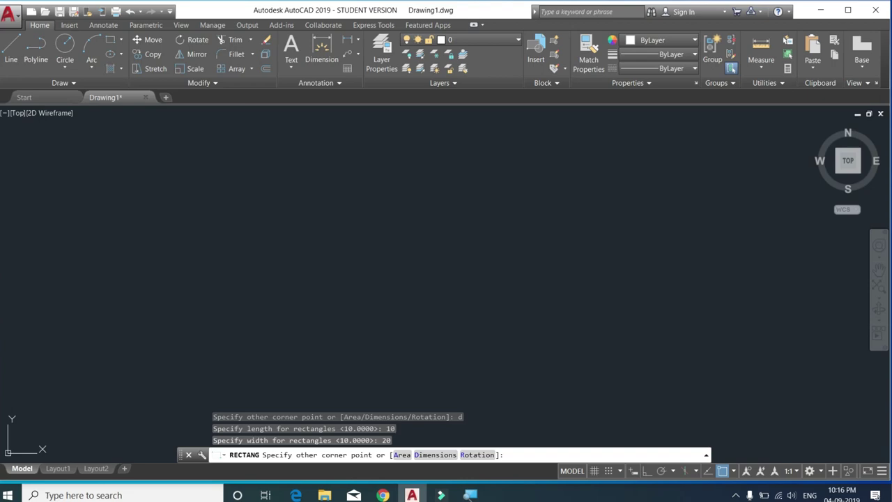
{"action": "key", "text": "Return"}
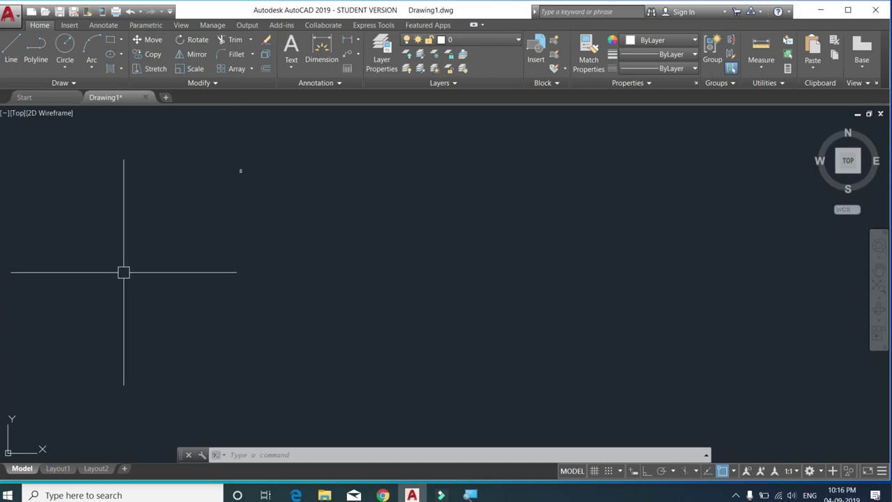
Zoom to extents to frame the 10 by 20 rectangle and fine-tune the zoom
{"action": "type", "text": "z"}
{"action": "key", "text": "Return"}
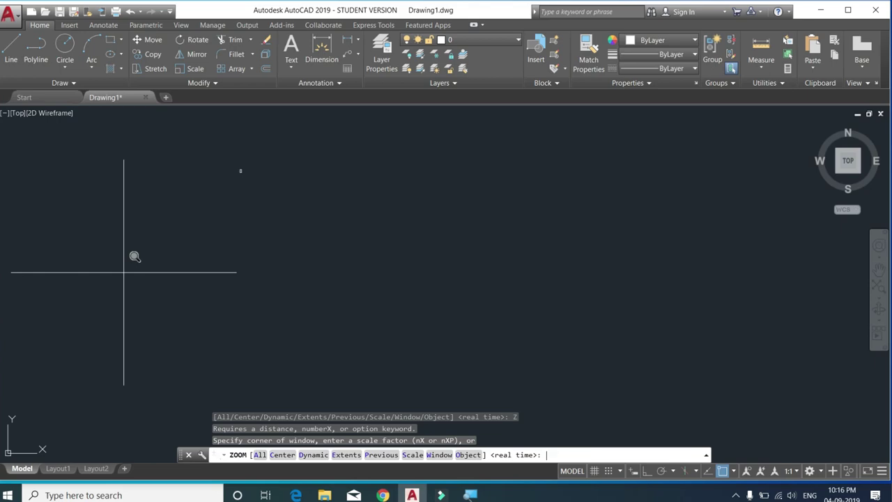
{"action": "type", "text": "e"}
{"action": "key", "text": "Return"}
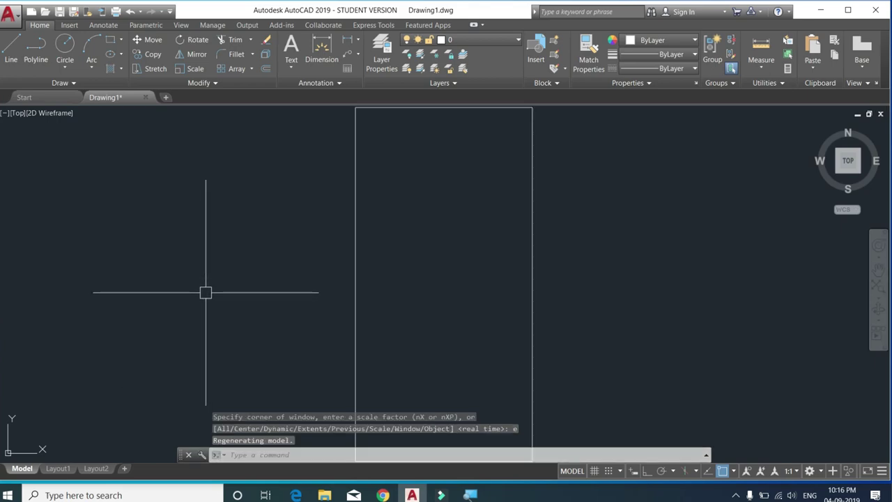
{"action": "scroll", "coordinate": [306, 312], "scroll_direction": "down", "scroll_amount": 2}
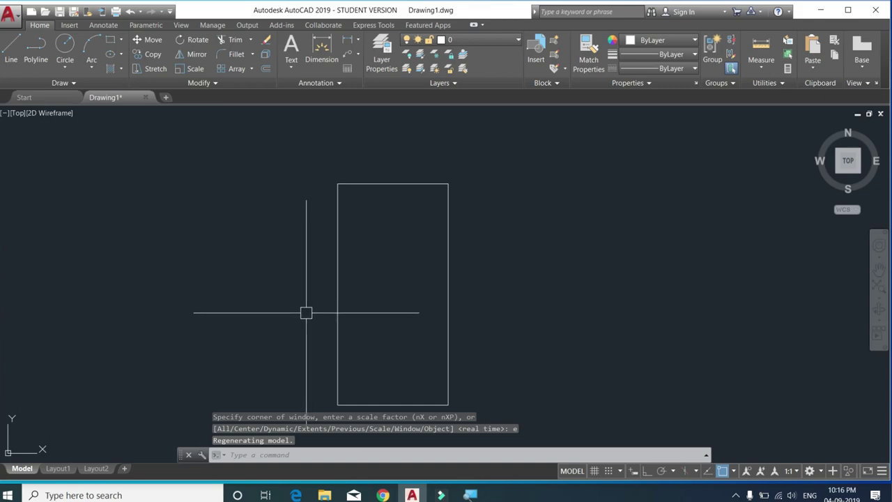
{"action": "scroll", "coordinate": [361, 294], "scroll_direction": "down", "scroll_amount": 2}
{"action": "scroll", "coordinate": [368, 319], "scroll_direction": "up", "scroll_amount": 2}
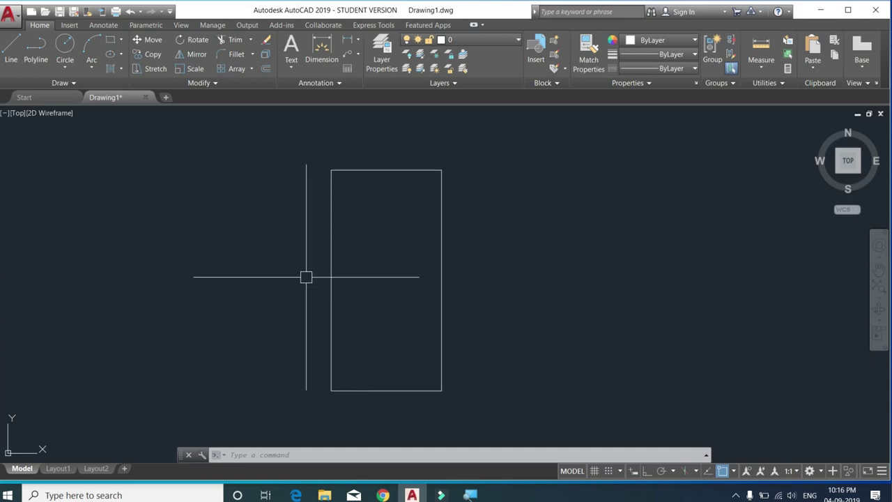
{"action": "left_click", "coordinate": [122, 54]}
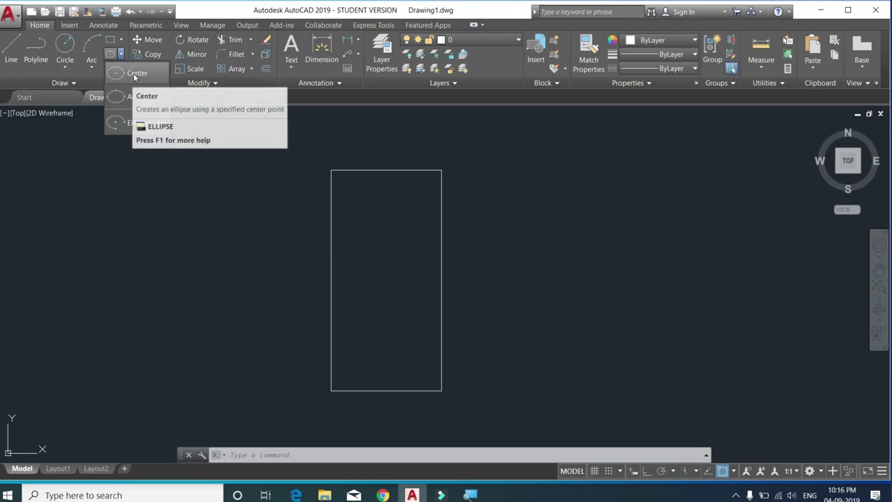
Start a centre-point ellipse, zoom in on the rectangle's top edge, then cancel it
{"action": "key", "text": "Escape"}
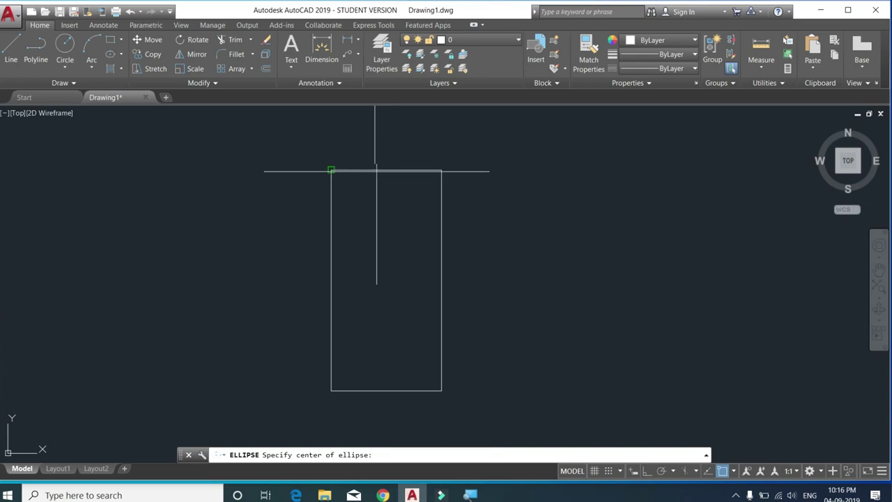
{"action": "scroll", "coordinate": [384, 167], "scroll_direction": "up", "scroll_amount": 2}
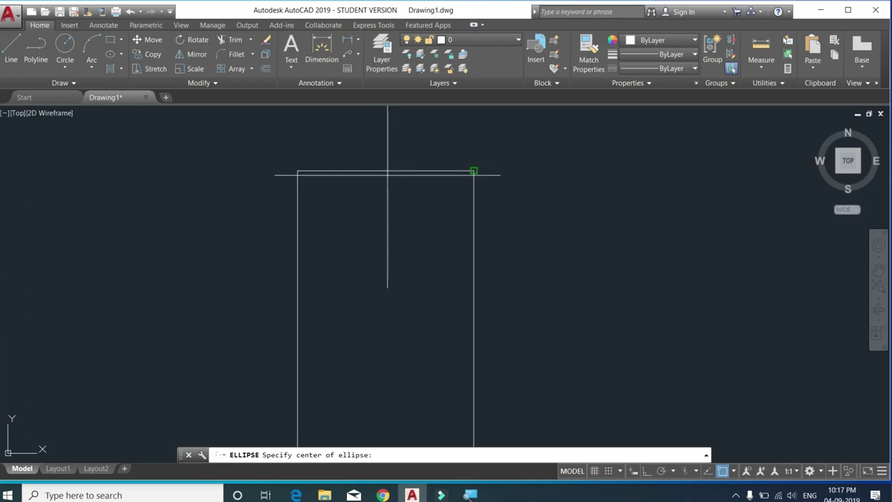
{"action": "key", "text": "Escape"}
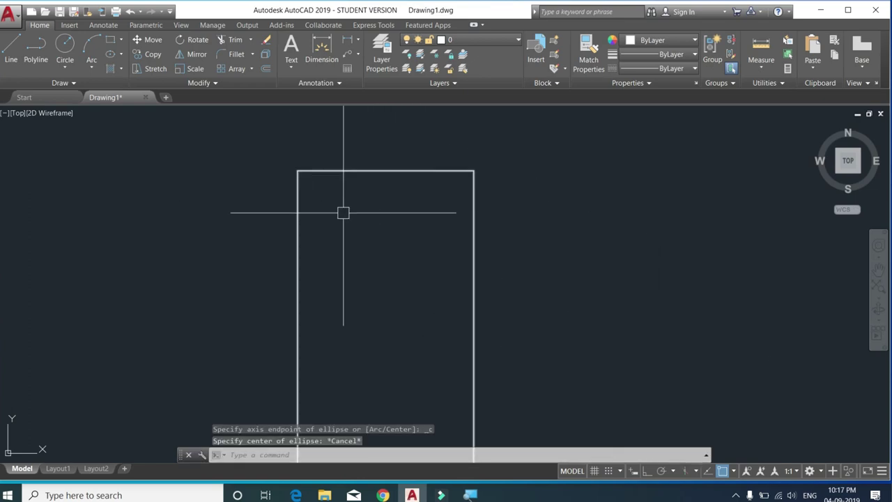
Open Drafting Settings on the Snap and Grid tab from the status-bar Snap menu
{"action": "right_click", "coordinate": [597, 472]}
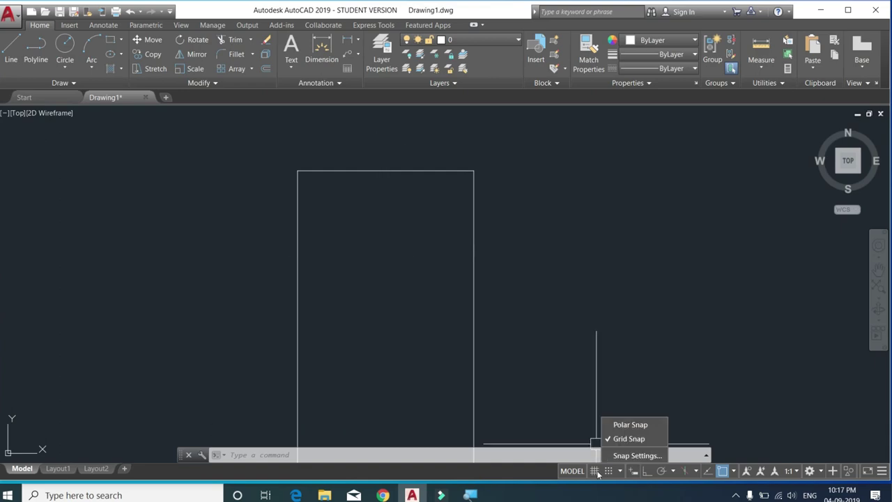
{"action": "left_click", "coordinate": [543, 398]}
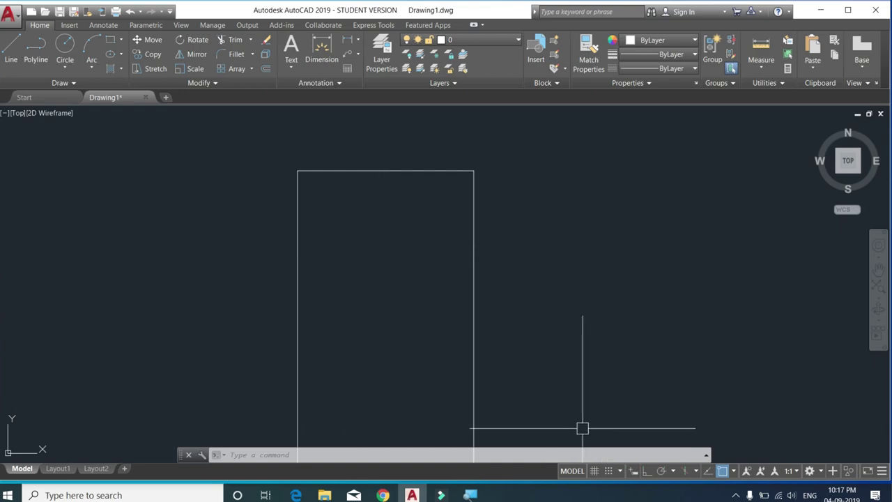
{"action": "right_click", "coordinate": [609, 473]}
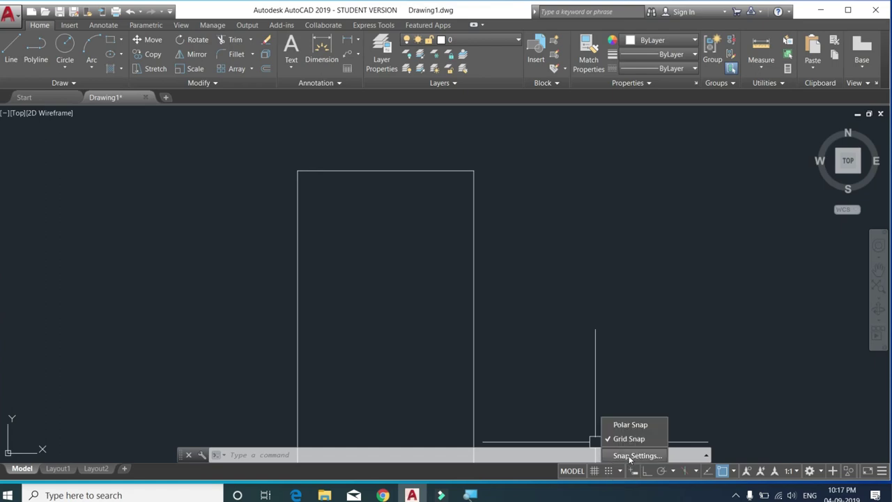
{"action": "left_click", "coordinate": [629, 455]}
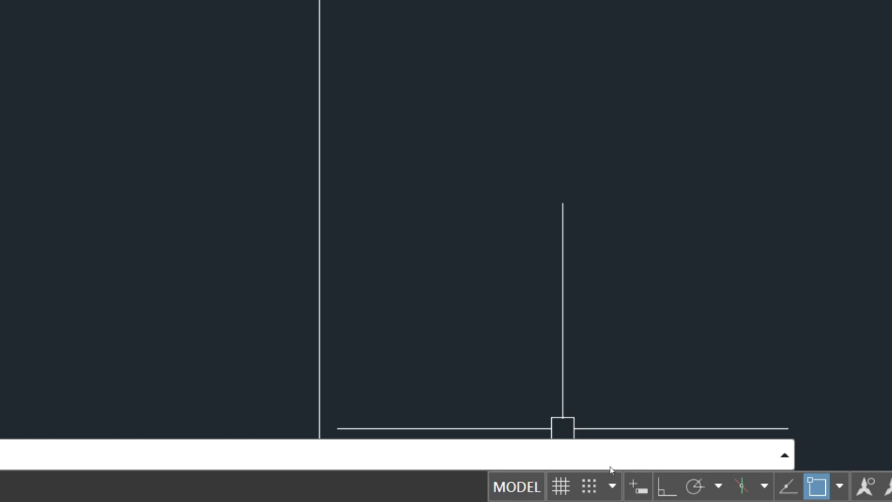
{"action": "left_click", "coordinate": [609, 477]}
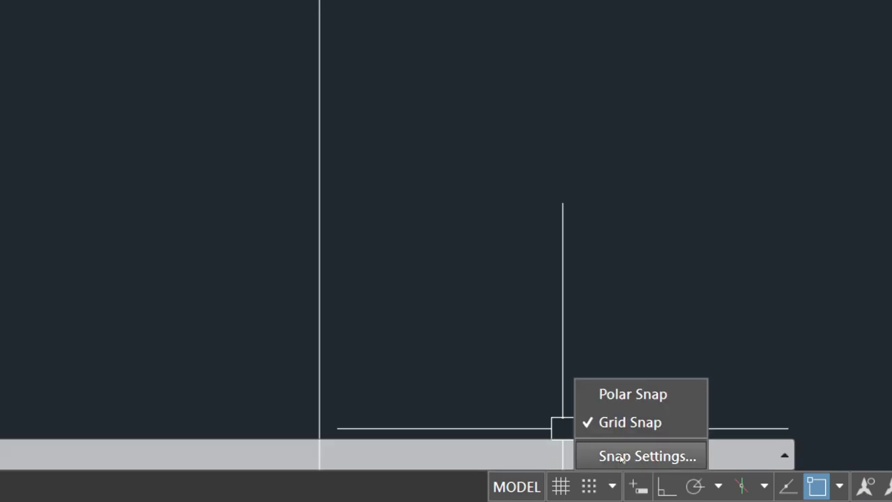
{"action": "left_click", "coordinate": [621, 457]}
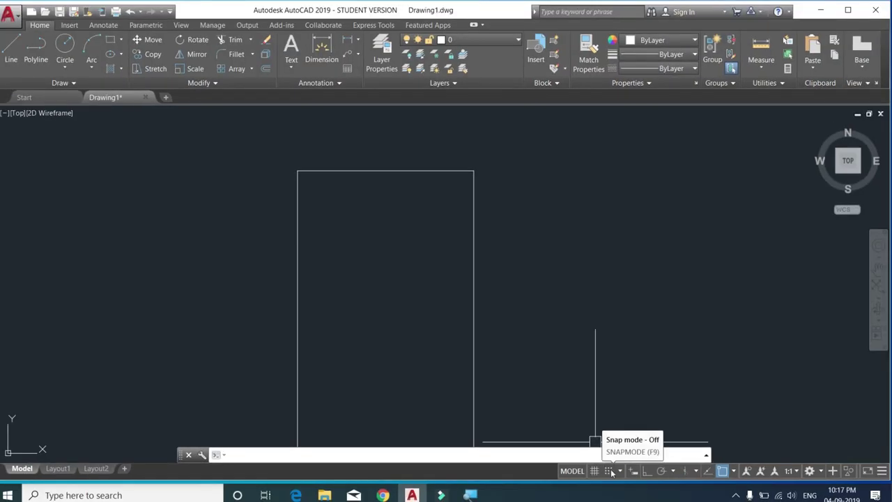
{"action": "left_click", "coordinate": [618, 471]}
{"action": "left_click", "coordinate": [614, 457]}
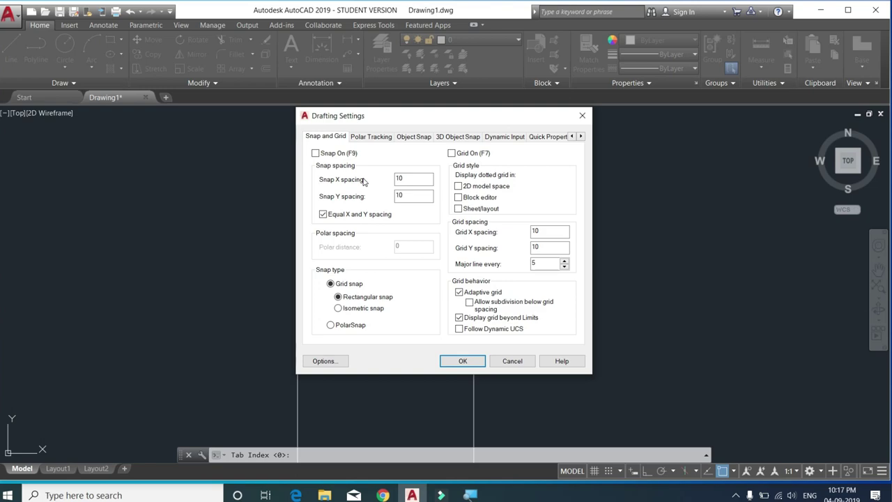
Enable every mode on the Object Snap tab with Select All and confirm
{"action": "left_click", "coordinate": [415, 137]}
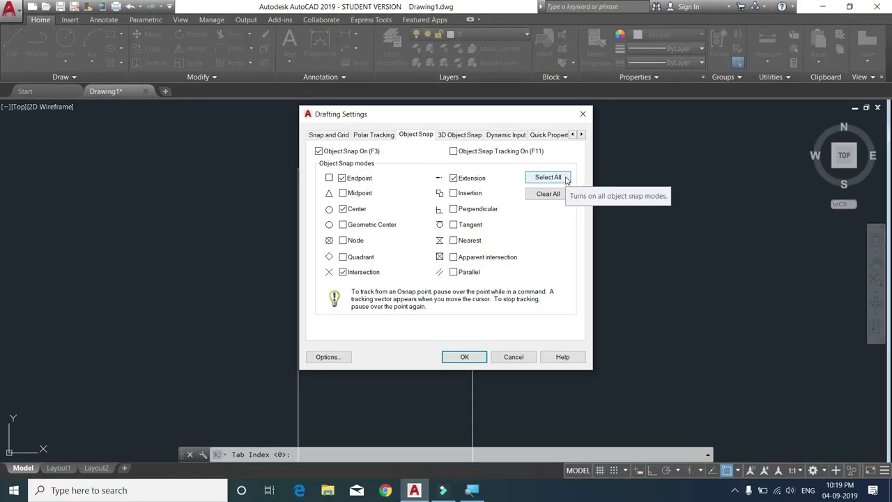
{"action": "left_click", "coordinate": [547, 178]}
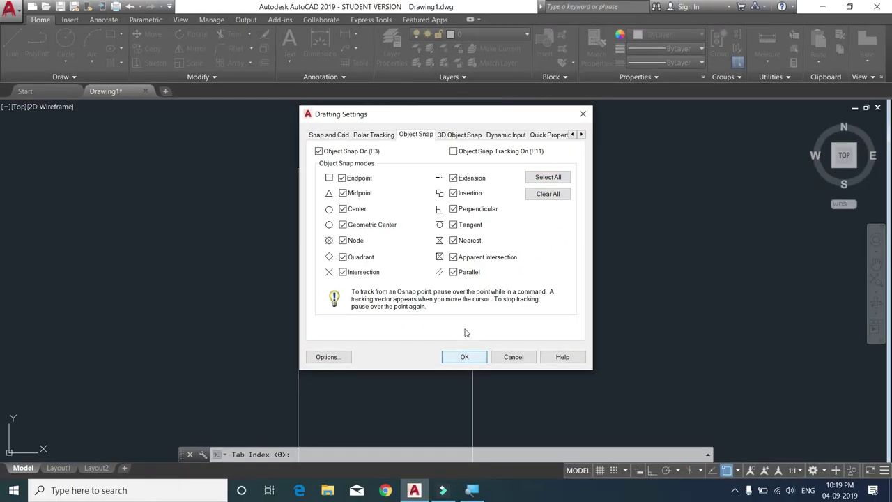
{"action": "left_click", "coordinate": [466, 357]}
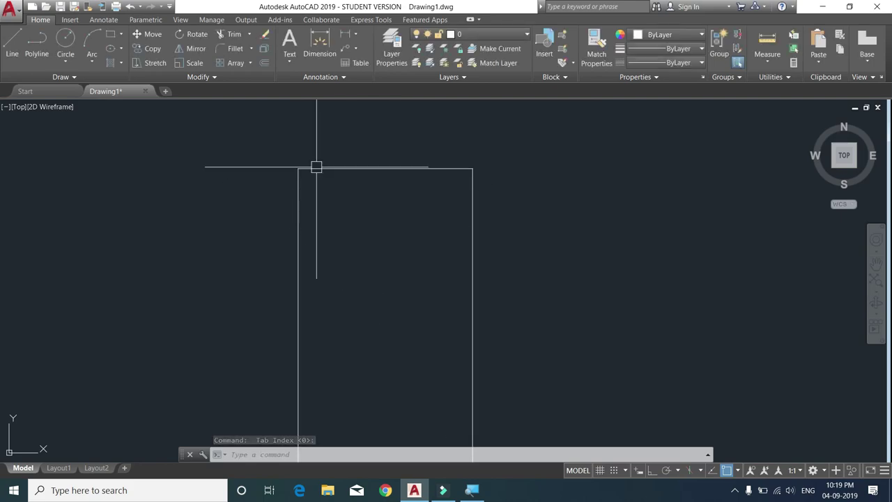
Draw a centre ellipse at the top-edge midpoint, its axis reaching the top-right corner
{"action": "left_click", "coordinate": [120, 49]}
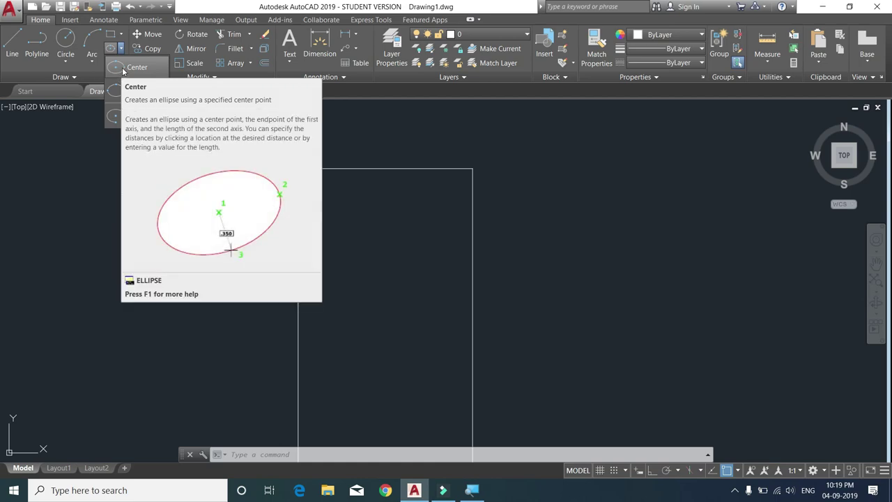
{"action": "left_click", "coordinate": [123, 69]}
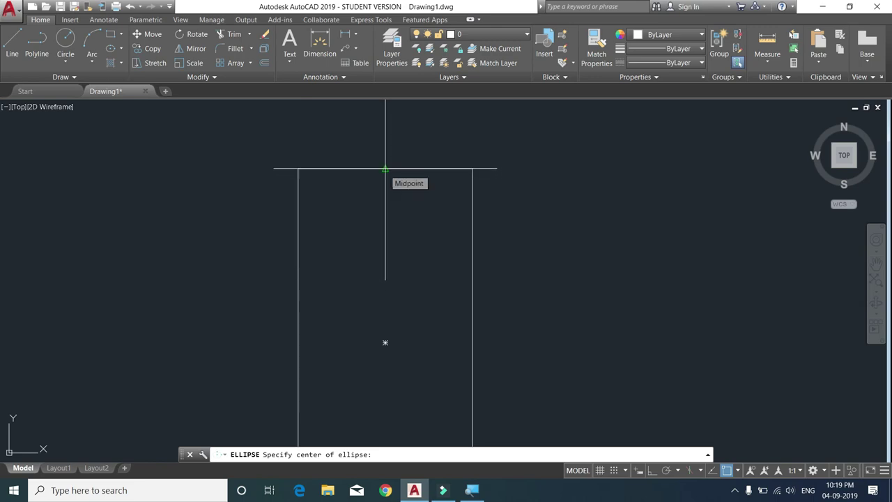
{"action": "left_click", "coordinate": [385, 169]}
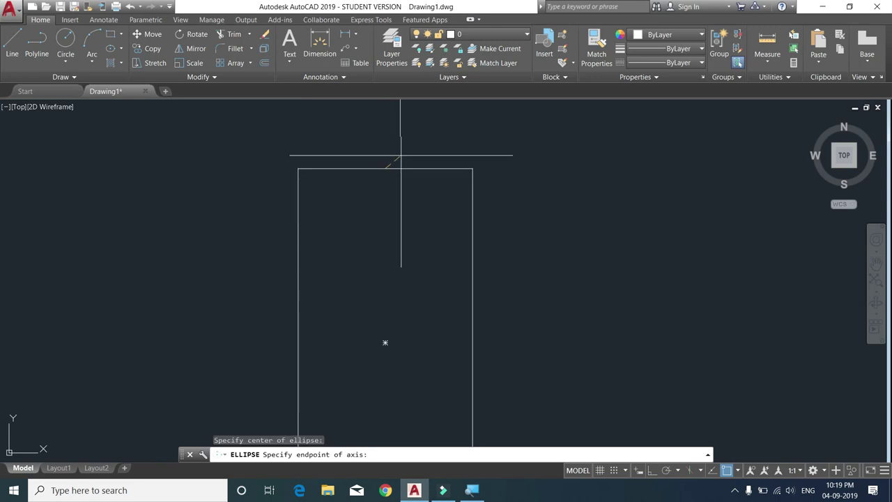
{"action": "left_click", "coordinate": [472, 169]}
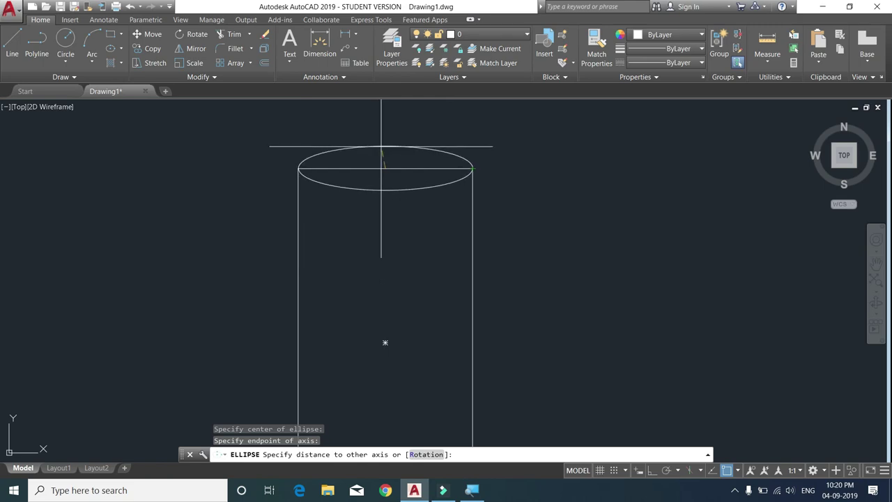
{"action": "left_click", "coordinate": [386, 144]}
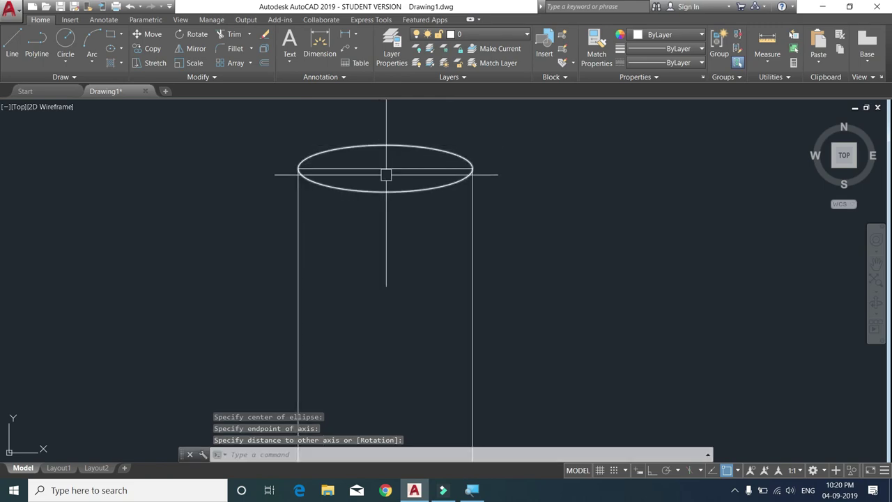
{"action": "scroll", "coordinate": [378, 137], "scroll_direction": "down", "scroll_amount": 2}
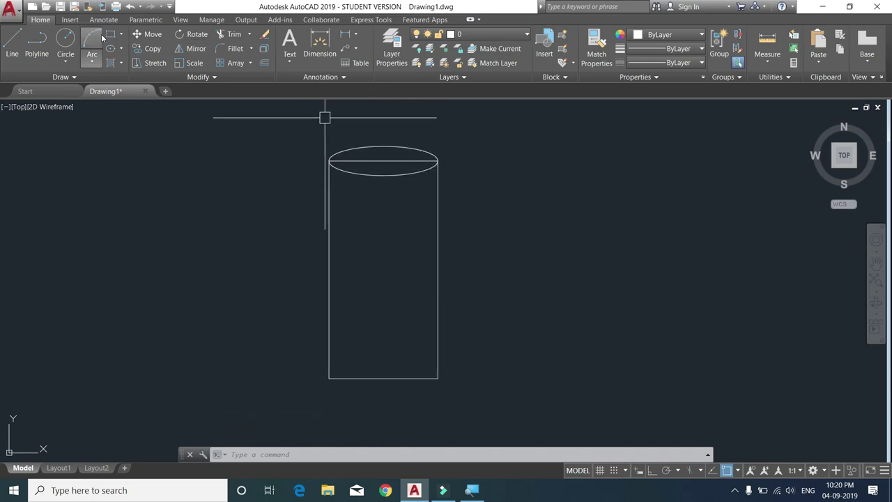
{"action": "left_click", "coordinate": [122, 49]}
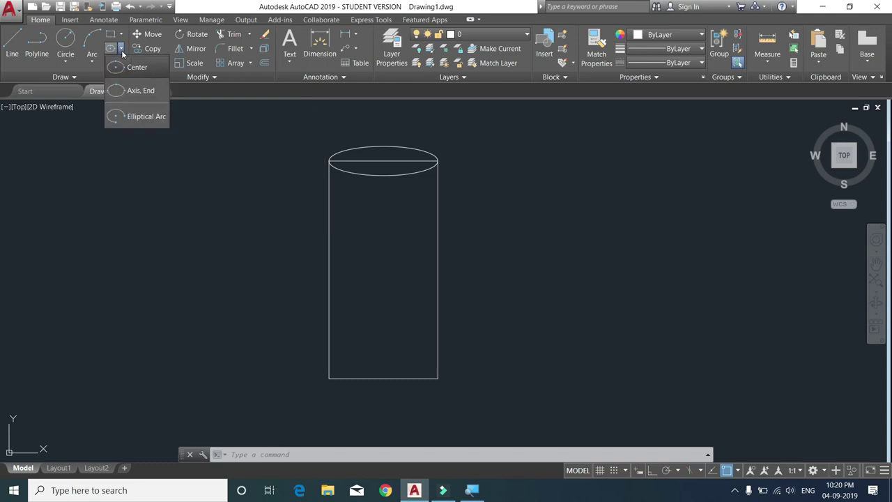
{"action": "left_click", "coordinate": [129, 95]}
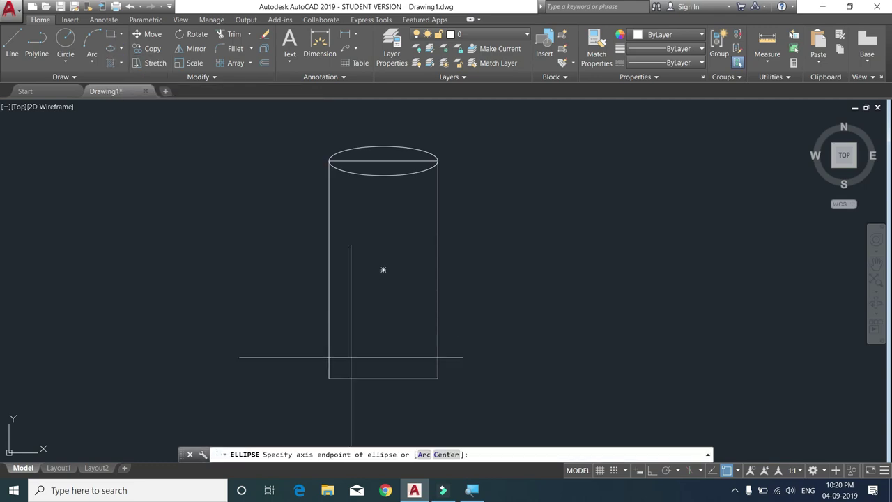
{"action": "left_click", "coordinate": [329, 378]}
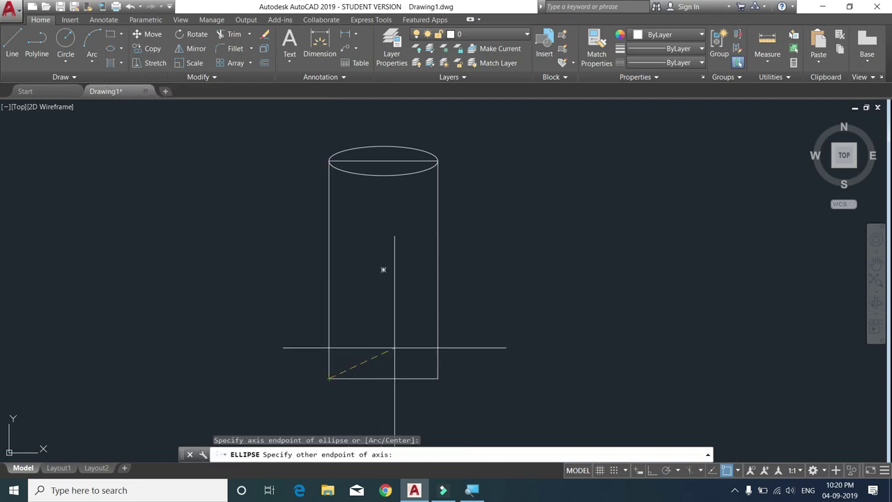
{"action": "left_click", "coordinate": [437, 378]}
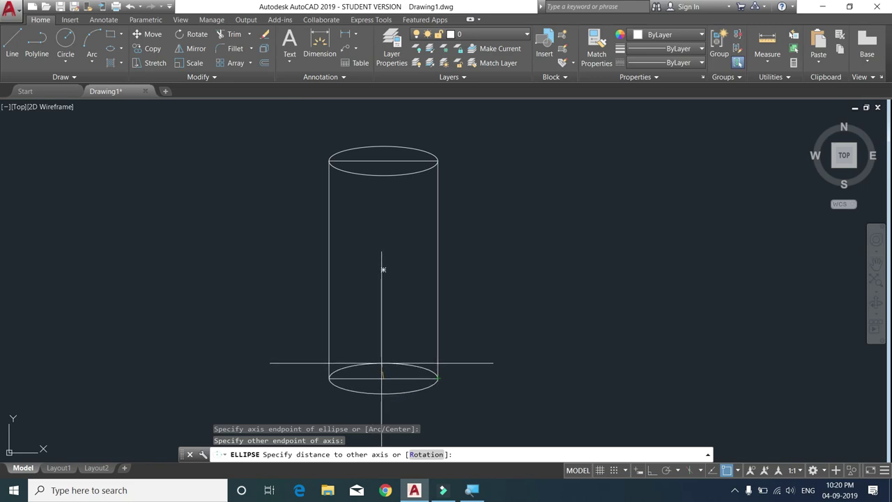
{"action": "left_click", "coordinate": [381, 363]}
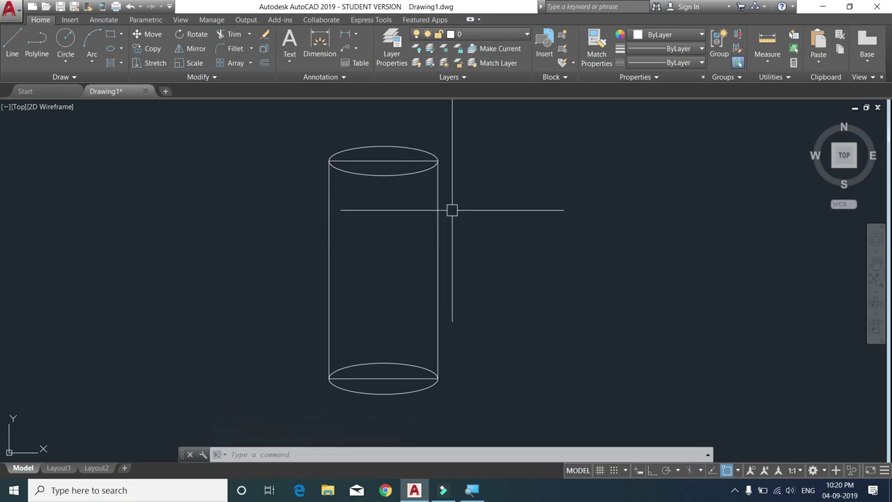
{"action": "left_click", "coordinate": [394, 357]}
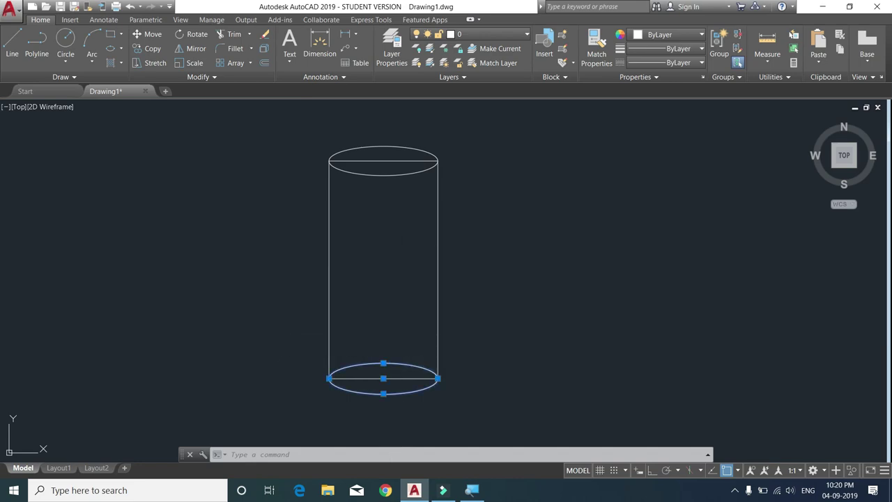
{"action": "type", "text": "e"}
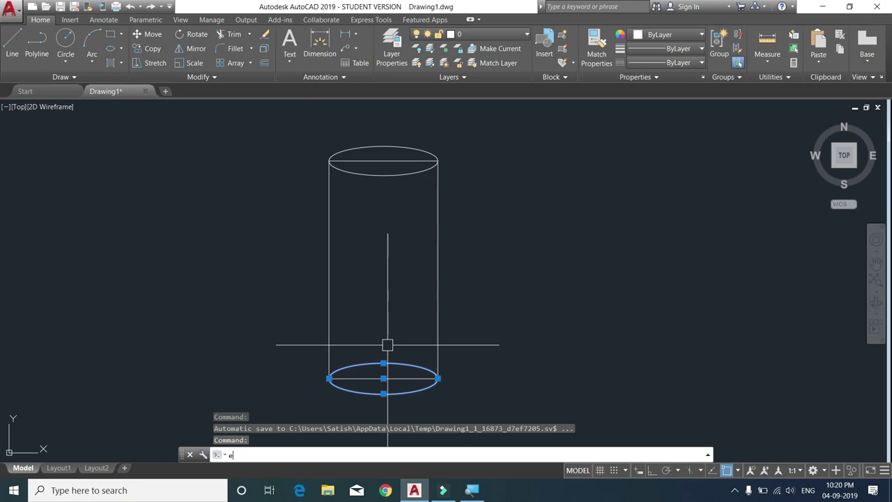
{"action": "key", "text": "Return"}
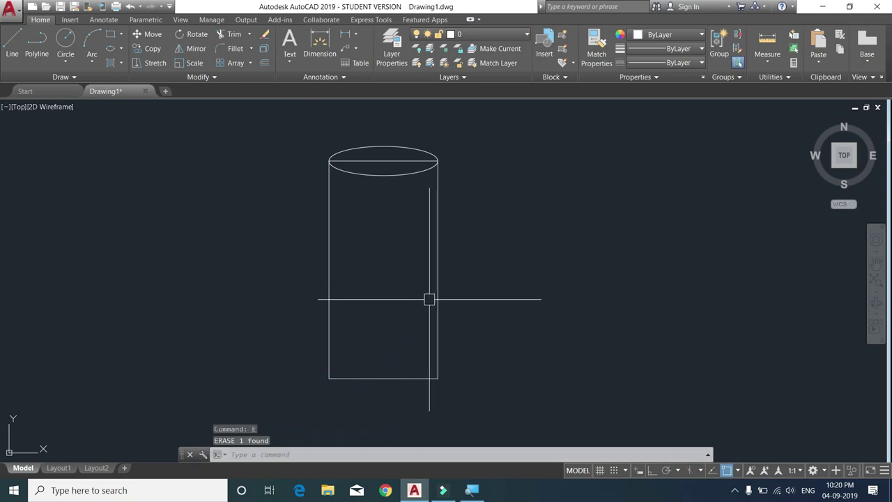
{"action": "type", "text": "el"}
Start the ELLIPSE command from the command line
{"action": "key", "text": "Return"}
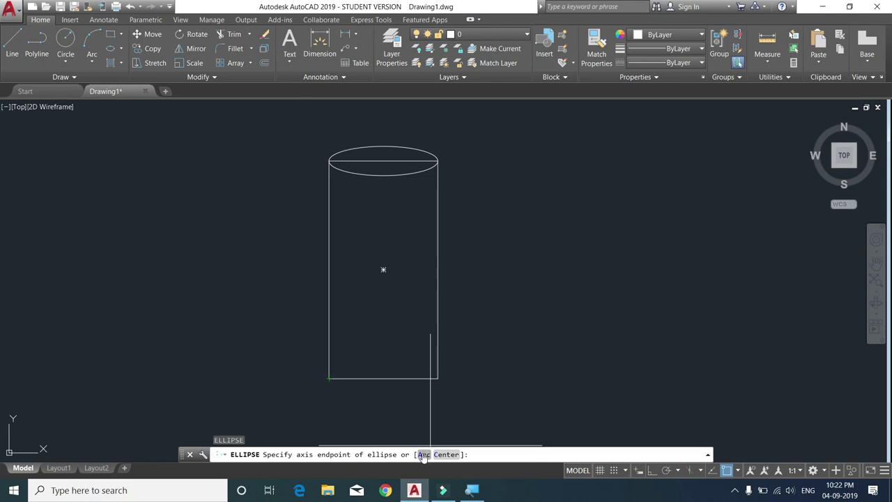
Draw an elliptical arc between the two bottom corners, keeping its lower half
{"action": "left_click", "coordinate": [423, 455]}
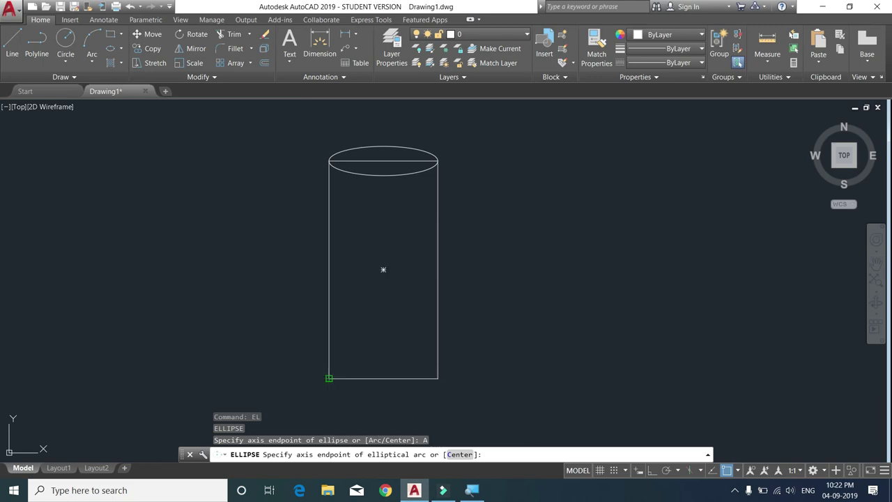
{"action": "left_click", "coordinate": [329, 378]}
{"action": "left_click", "coordinate": [438, 378]}
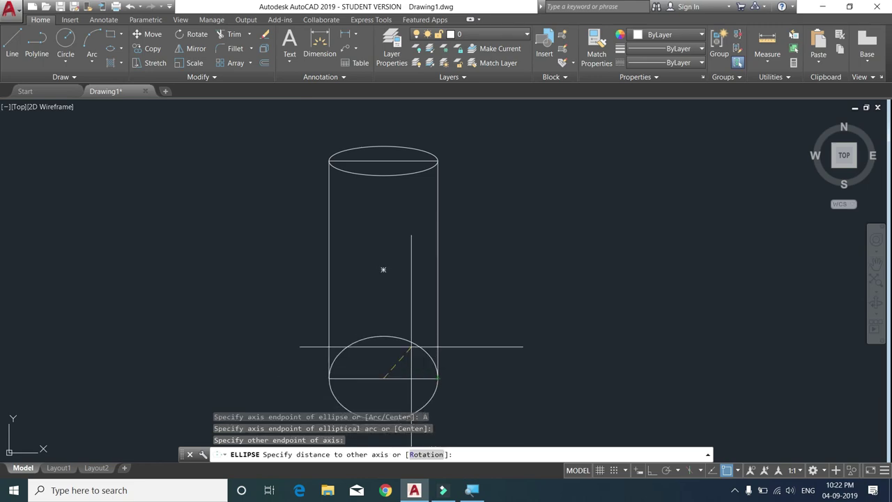
{"action": "left_click", "coordinate": [384, 359]}
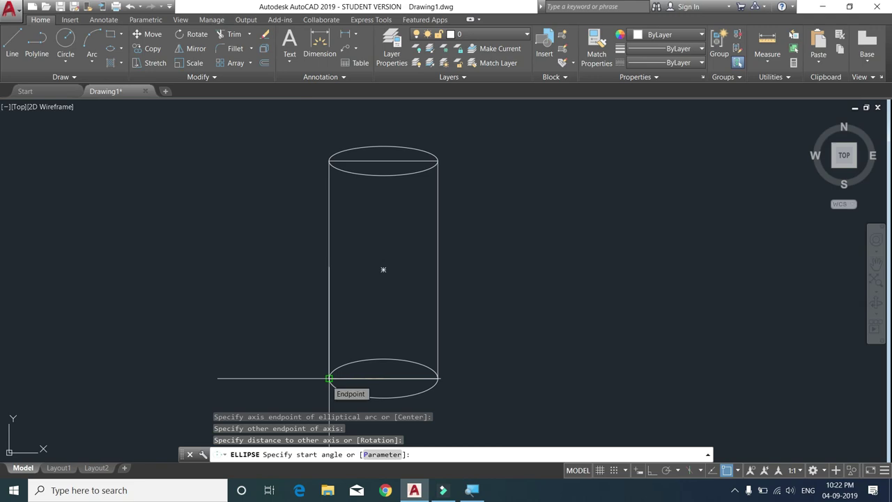
{"action": "left_click", "coordinate": [329, 378]}
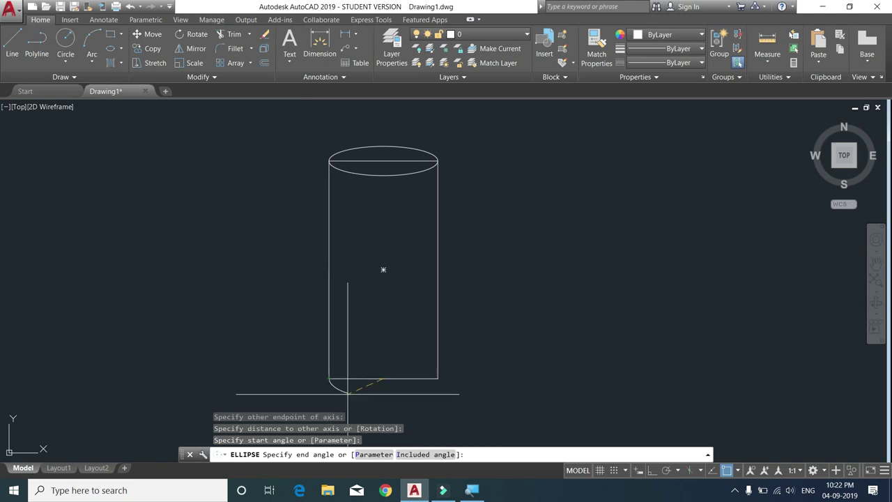
{"action": "left_click", "coordinate": [437, 379]}
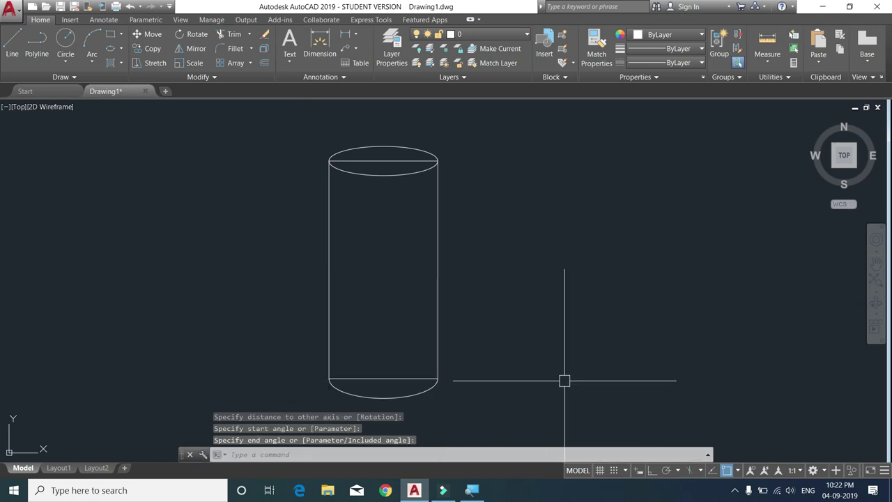
{"action": "left_click", "coordinate": [121, 48]}
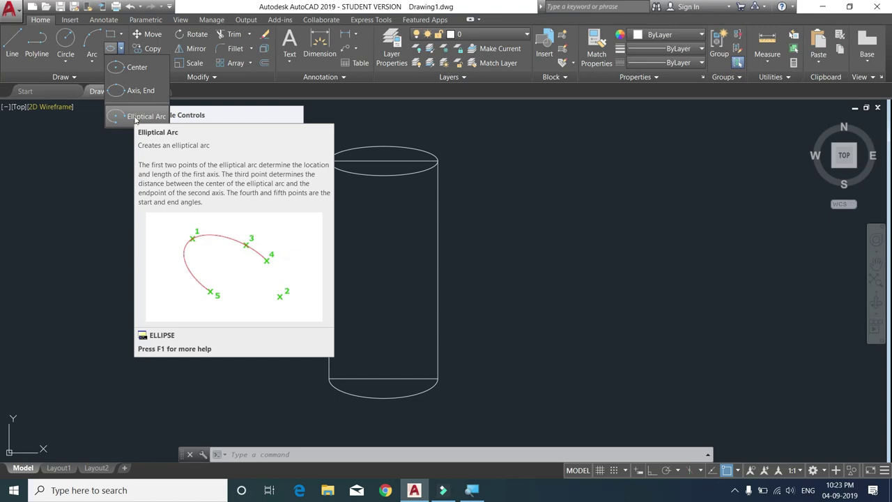
Draw an elliptical arc between the cylinder's side midpoints, then erase it with Delete
{"action": "left_click", "coordinate": [136, 119]}
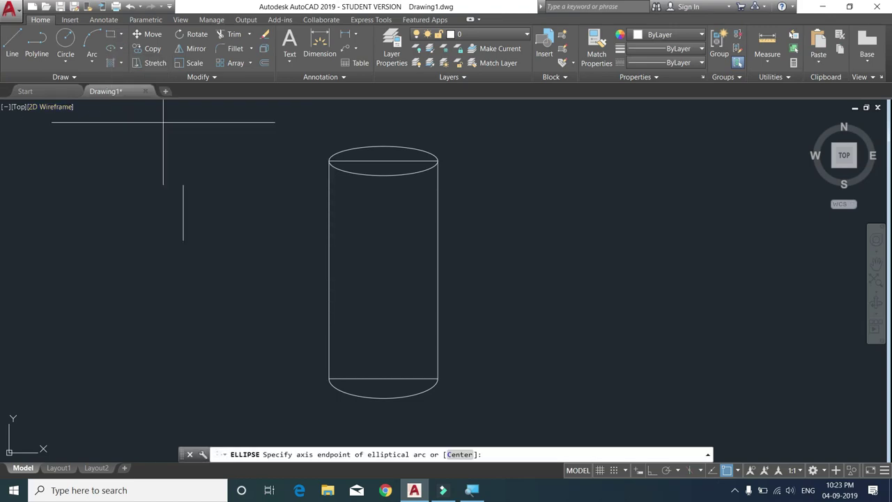
{"action": "left_click", "coordinate": [328, 269]}
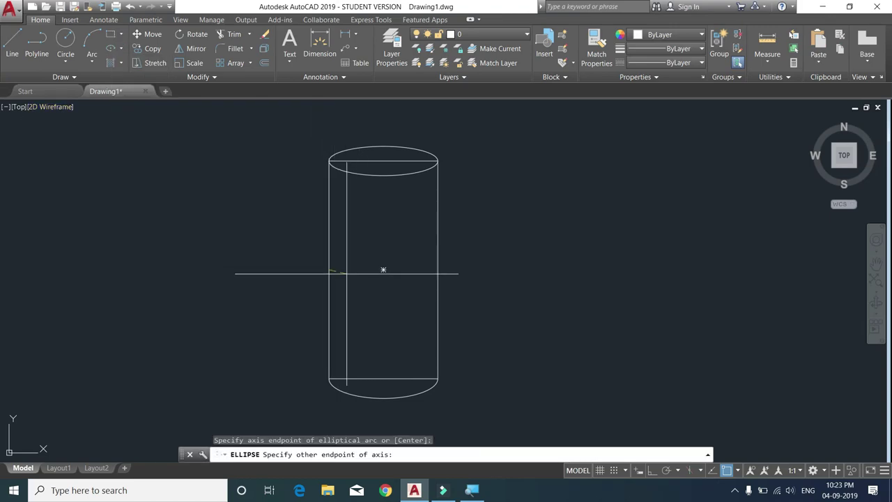
{"action": "left_click", "coordinate": [438, 269]}
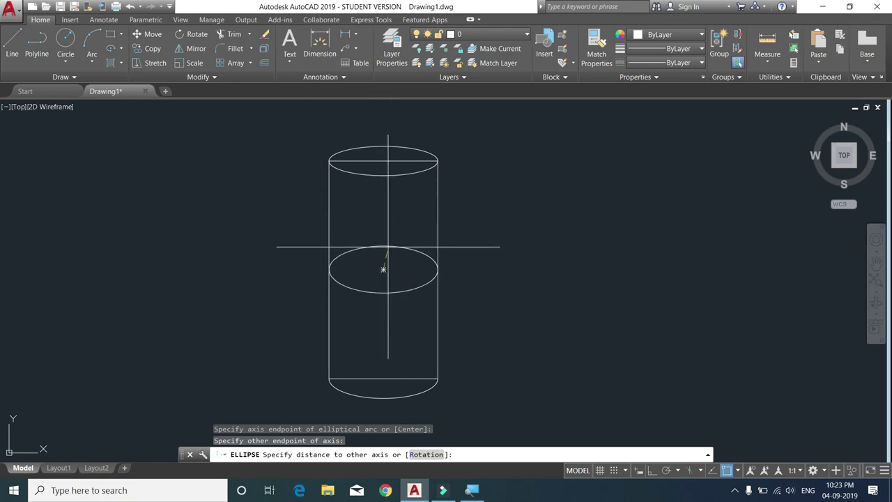
{"action": "left_click", "coordinate": [395, 250]}
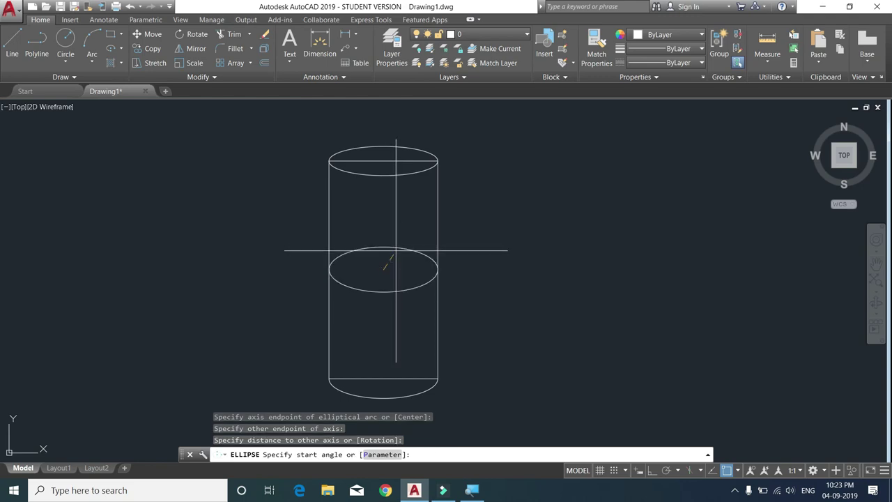
{"action": "left_click", "coordinate": [438, 270]}
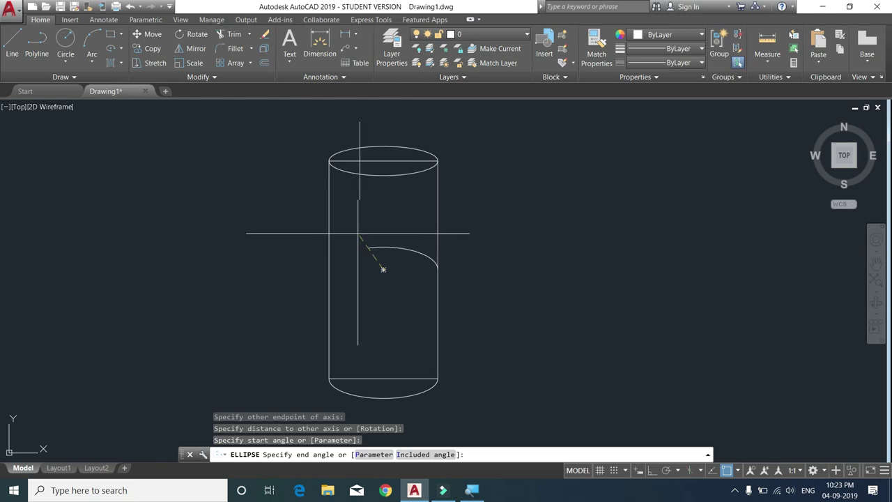
{"action": "left_click", "coordinate": [330, 263]}
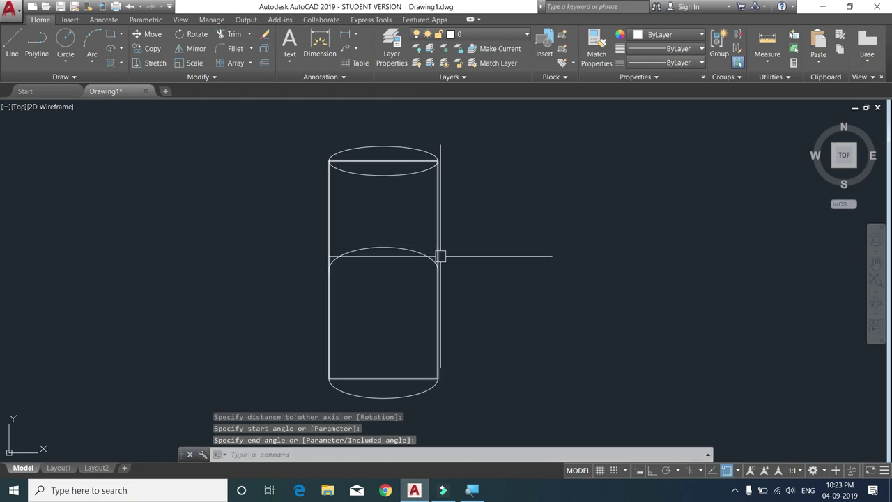
{"action": "left_click", "coordinate": [410, 248]}
{"action": "key", "text": "Delete"}
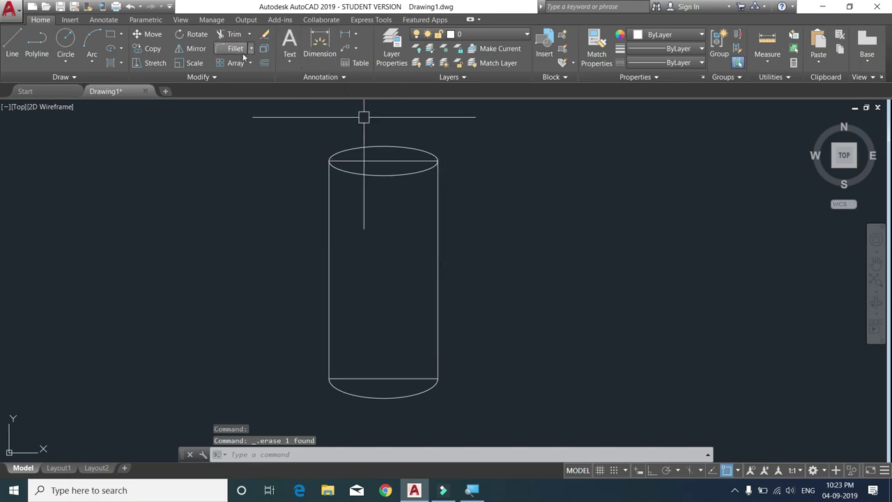
Draw a centre ellipse from the cylinder's midpoint to its right edge
{"action": "left_click", "coordinate": [94, 65]}
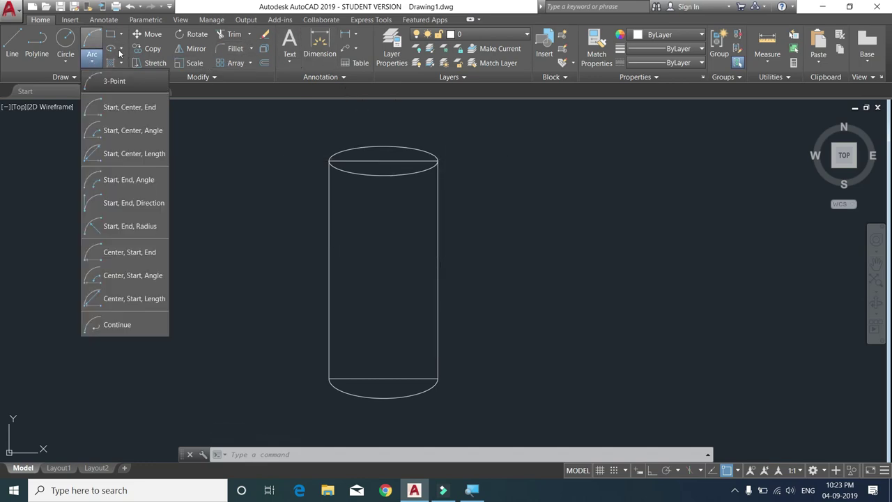
{"action": "left_click", "coordinate": [120, 48]}
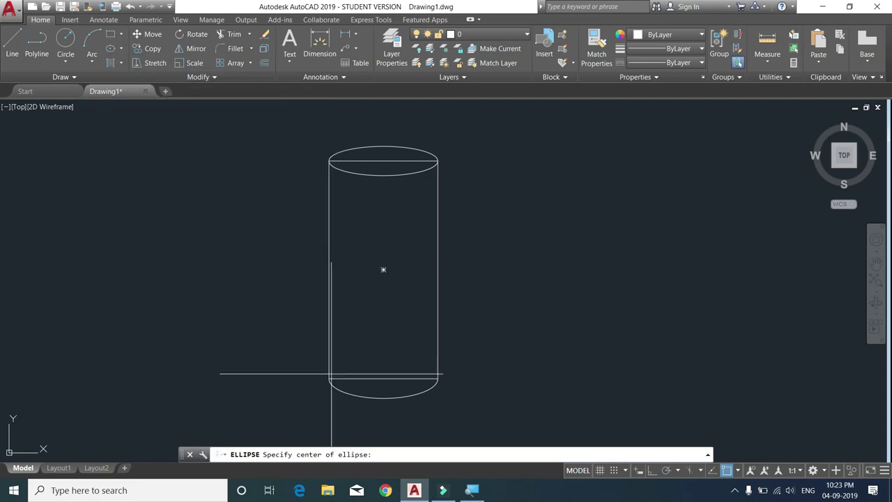
{"action": "left_click", "coordinate": [382, 269]}
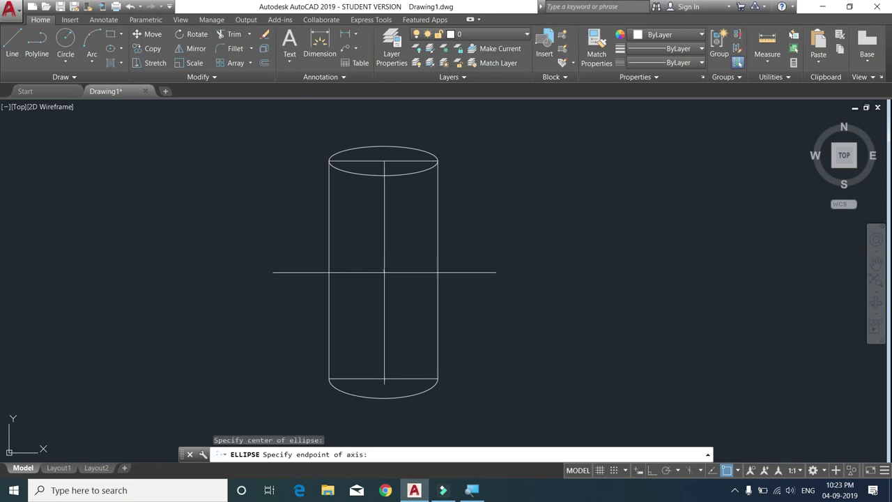
{"action": "left_click", "coordinate": [436, 269]}
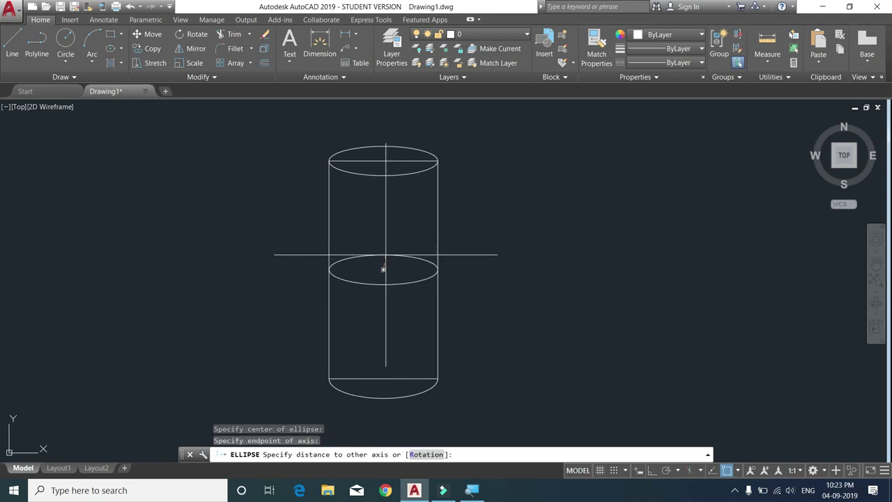
{"action": "left_click", "coordinate": [382, 255]}
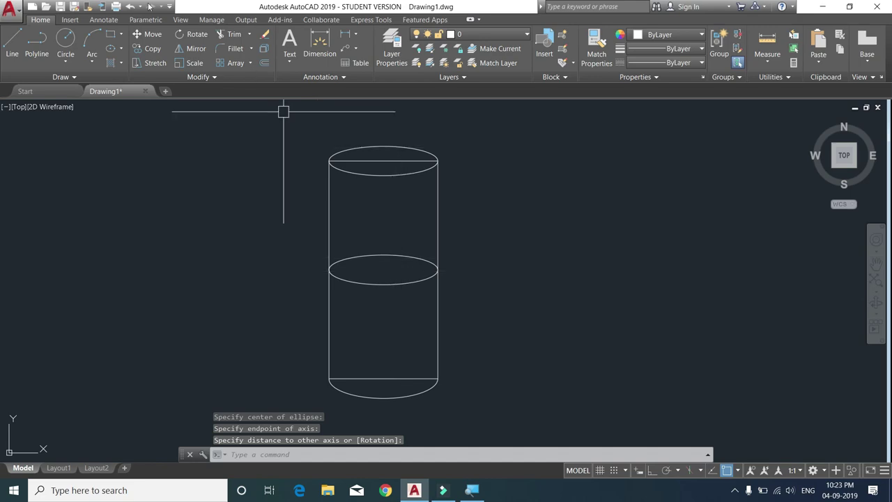
{"action": "left_click", "coordinate": [176, 118]}
{"action": "type", "text": "el"}
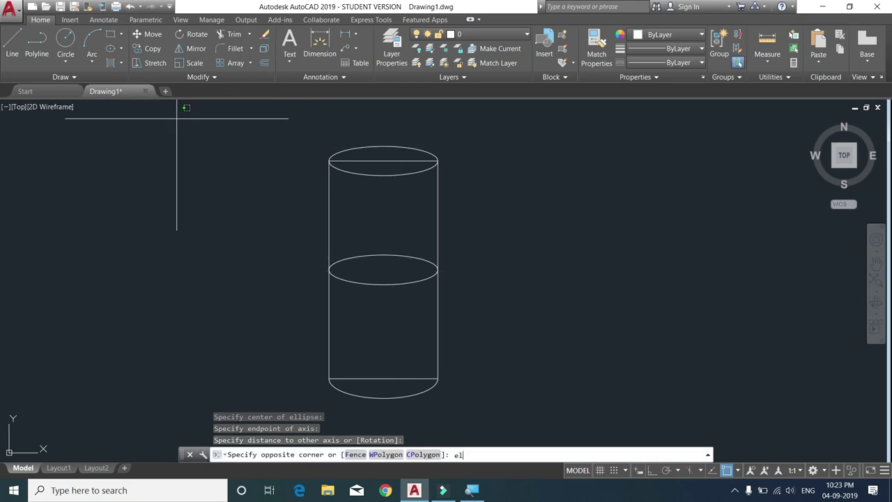
{"action": "key", "text": "Return"}
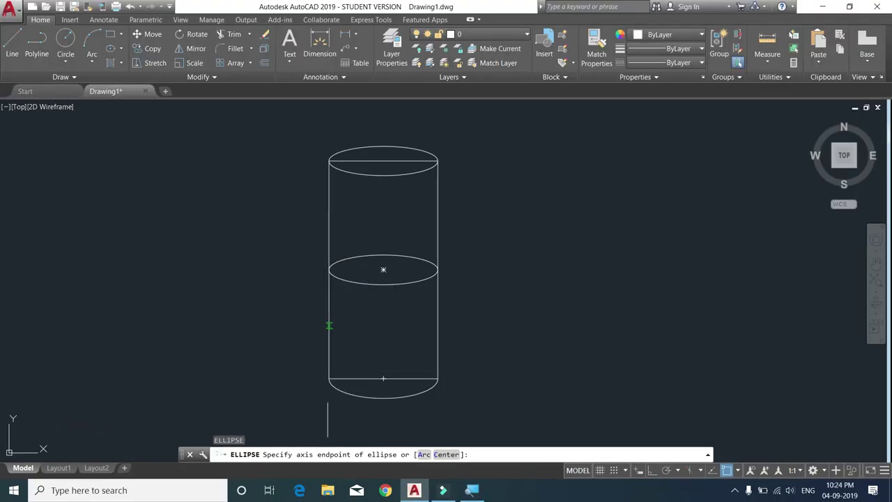
Draw a second ellipse edge to edge across the cylinder's lower portion
{"action": "left_click", "coordinate": [329, 326]}
{"action": "left_click", "coordinate": [437, 325]}
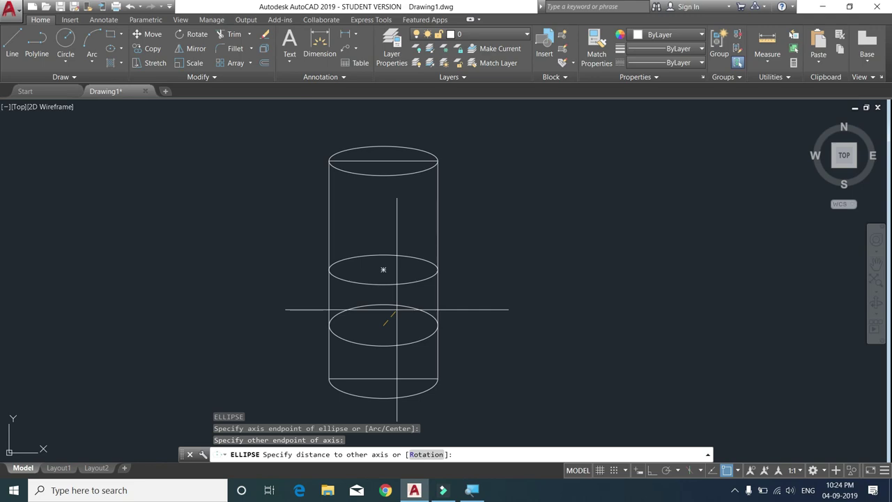
{"action": "left_click", "coordinate": [397, 308]}
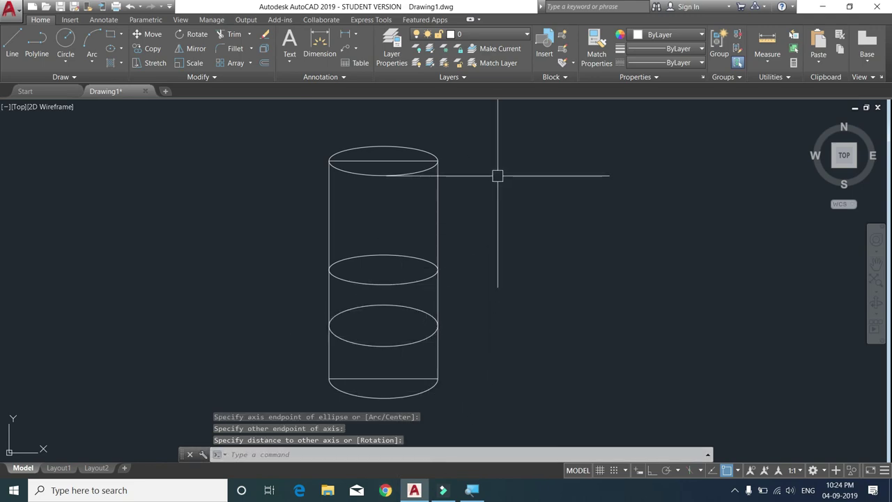
{"action": "left_click", "coordinate": [483, 129]}
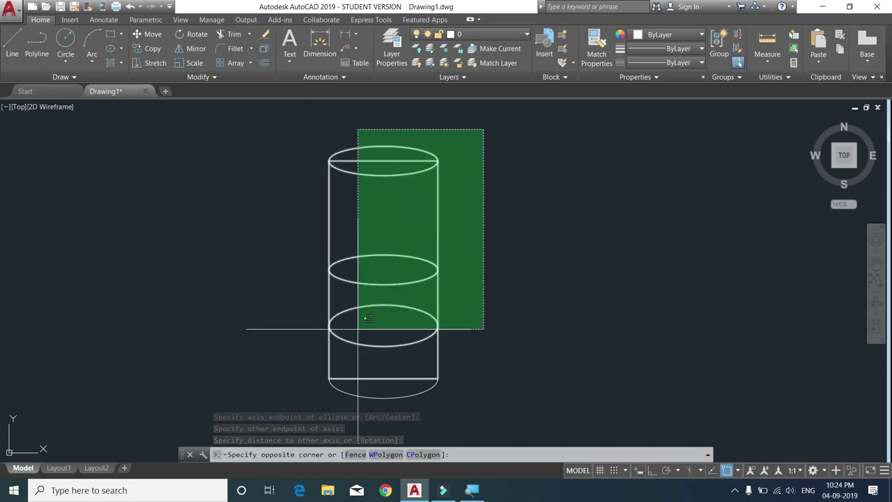
{"action": "left_click", "coordinate": [576, 259]}
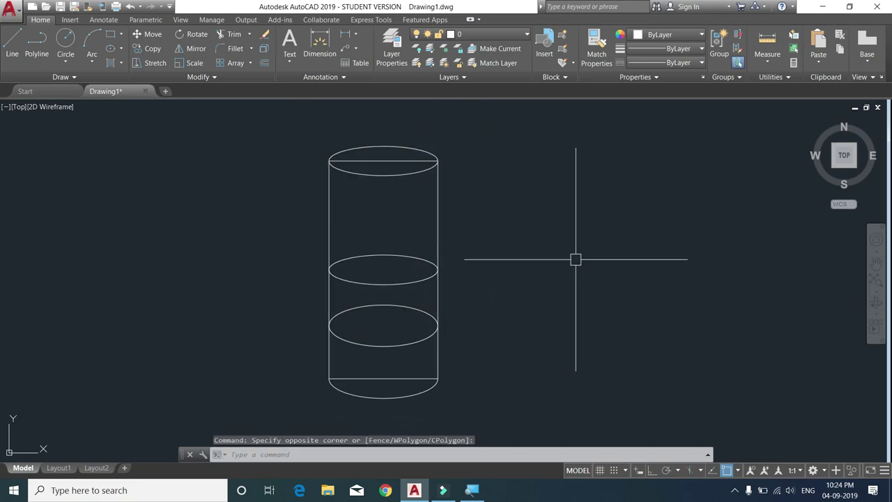
{"action": "scroll", "coordinate": [379, 159], "scroll_direction": "up", "scroll_amount": 2}
{"action": "scroll", "coordinate": [378, 159], "scroll_direction": "up", "scroll_amount": 3}
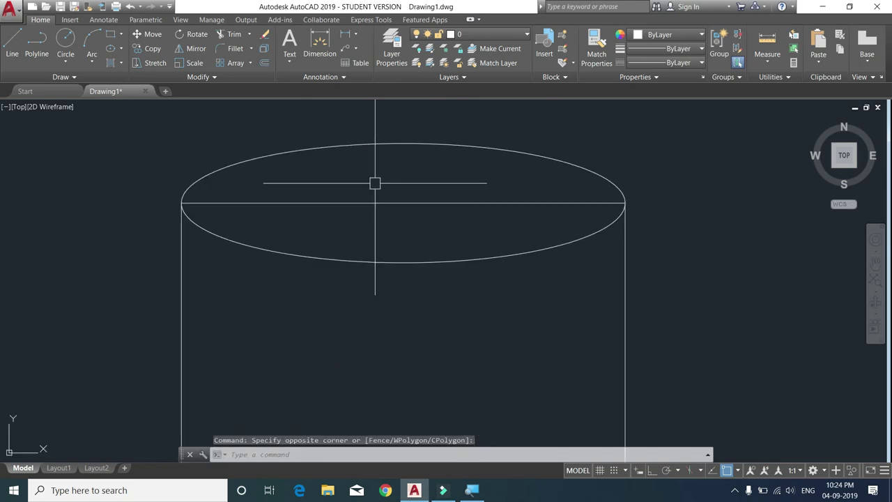
{"action": "scroll", "coordinate": [367, 204], "scroll_direction": "down", "scroll_amount": 7}
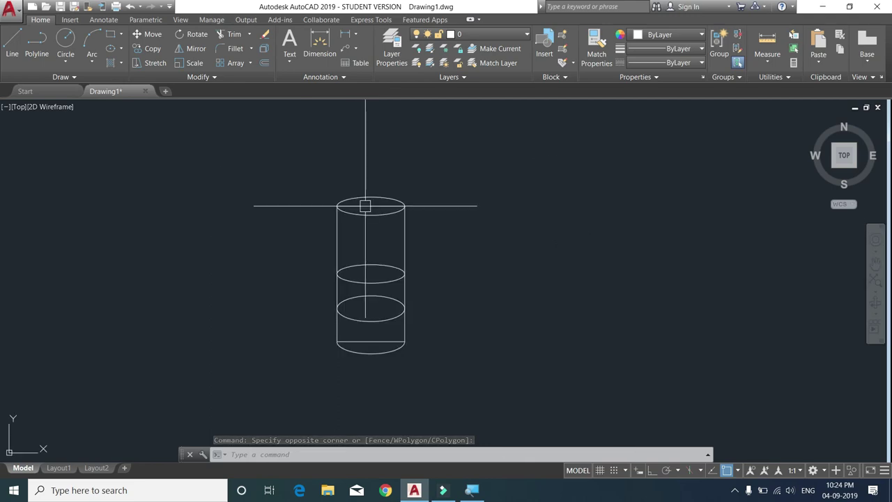
{"action": "scroll", "coordinate": [365, 205], "scroll_direction": "up", "scroll_amount": 4}
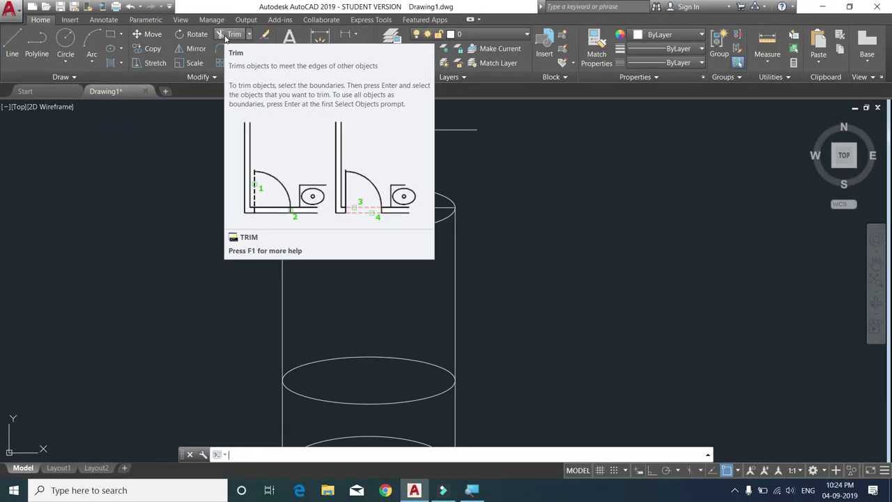
Trim the line across the top ellipse and the back arcs of the middle and lower ellipses
{"action": "type", "text": "t"}
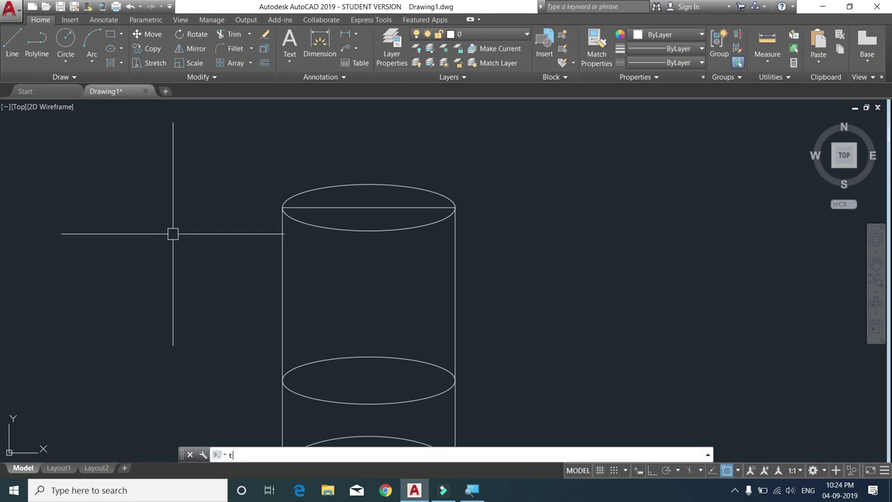
{"action": "type", "text": "r"}
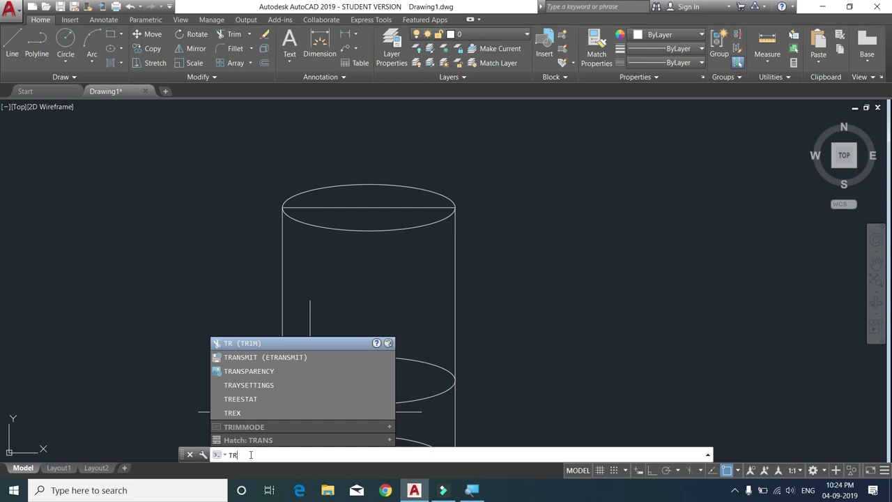
{"action": "key", "text": "Return"}
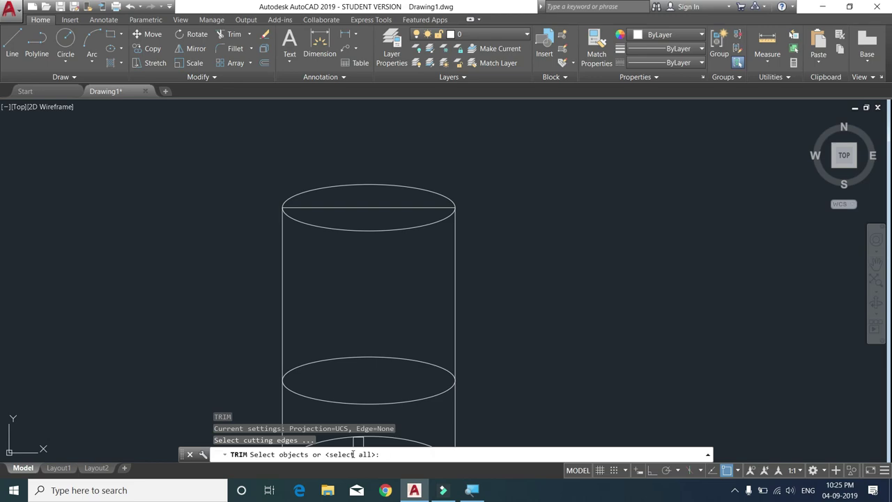
{"action": "key", "text": "Return"}
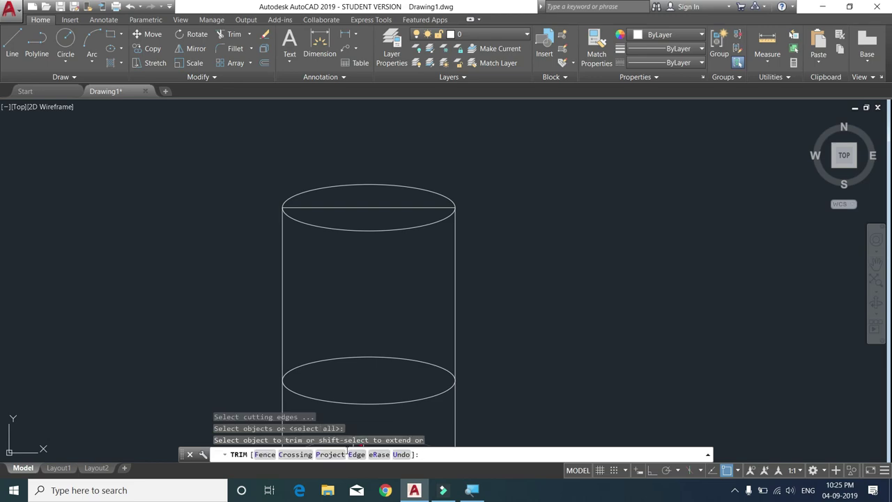
{"action": "left_click", "coordinate": [386, 207]}
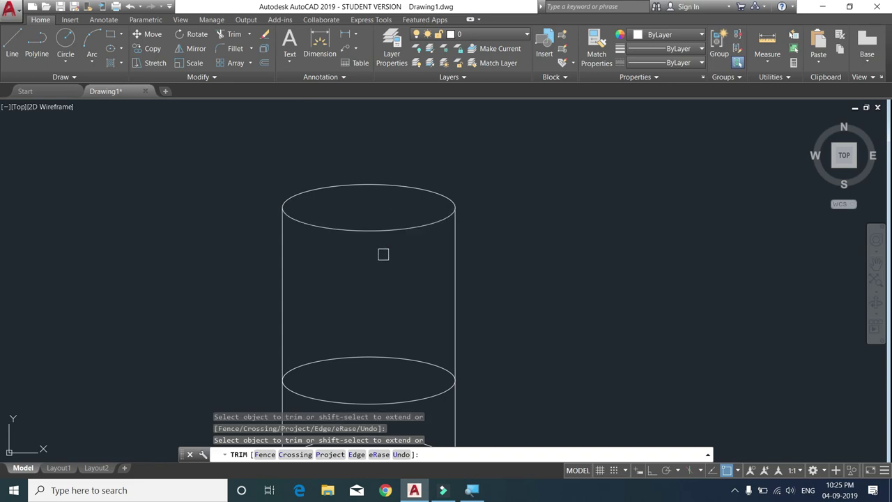
{"action": "scroll", "coordinate": [368, 357], "scroll_direction": "down", "scroll_amount": 5}
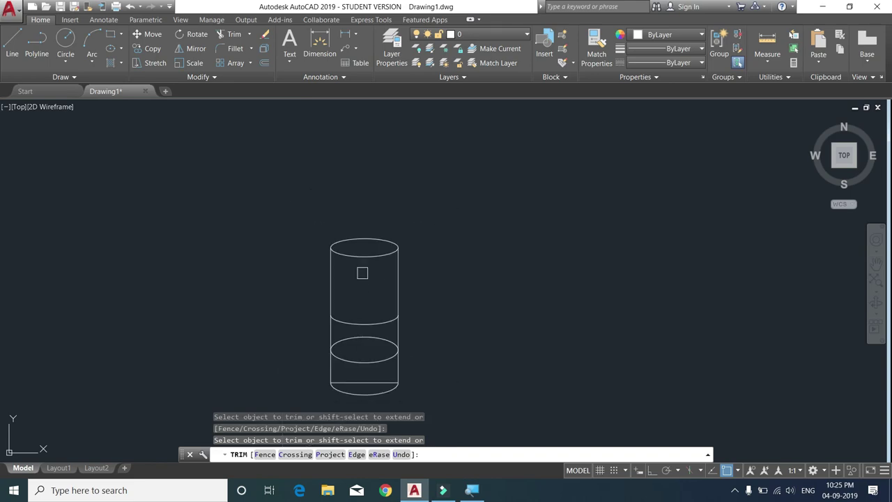
{"action": "left_click", "coordinate": [363, 319]}
{"action": "scroll", "coordinate": [366, 299], "scroll_direction": "up", "scroll_amount": 3}
{"action": "left_click", "coordinate": [368, 278]}
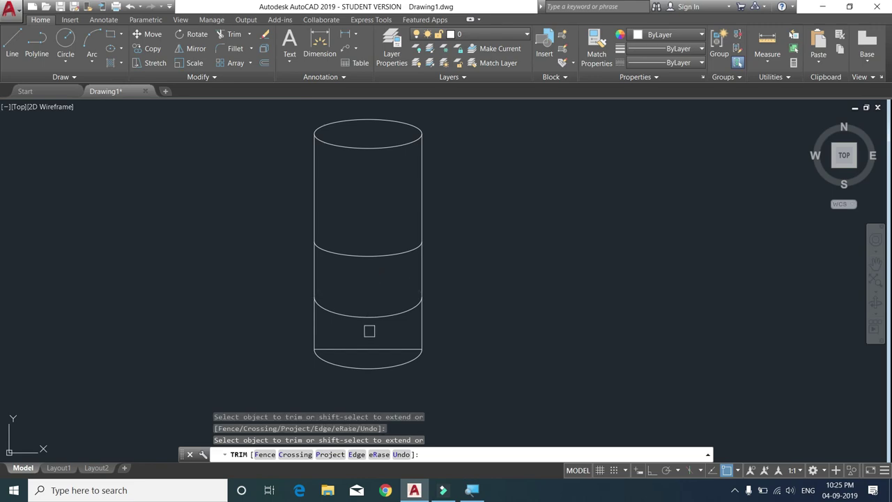
{"action": "left_click", "coordinate": [372, 315]}
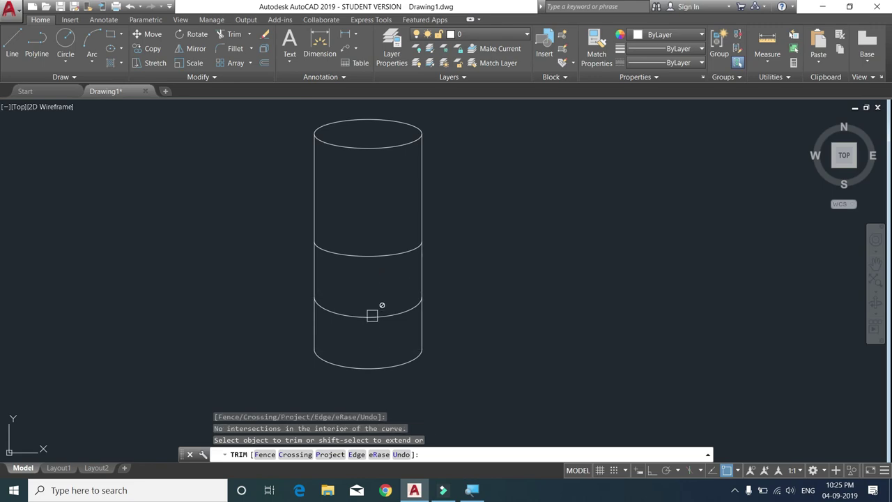
{"action": "left_click", "coordinate": [360, 304]}
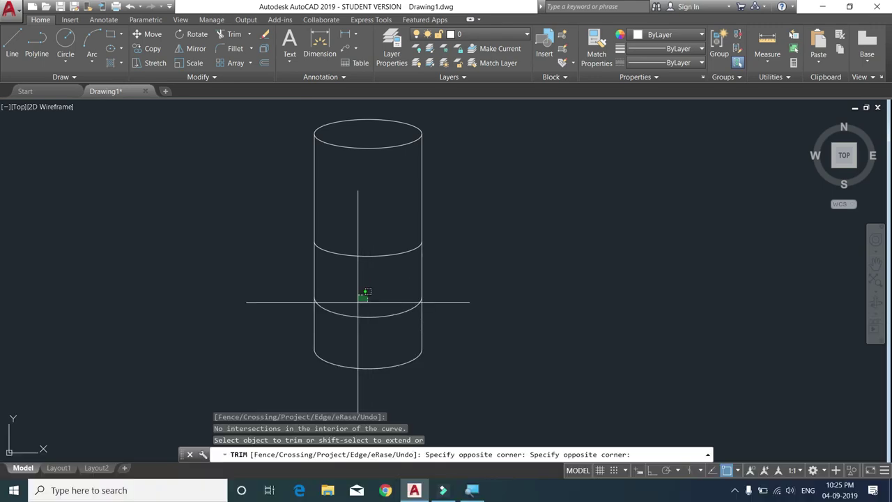
{"action": "left_click", "coordinate": [365, 294]}
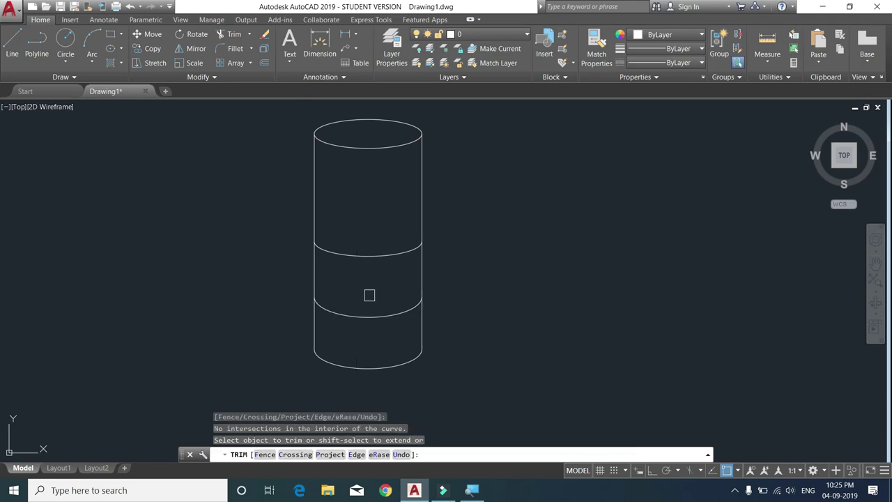
{"action": "key", "text": "Escape"}
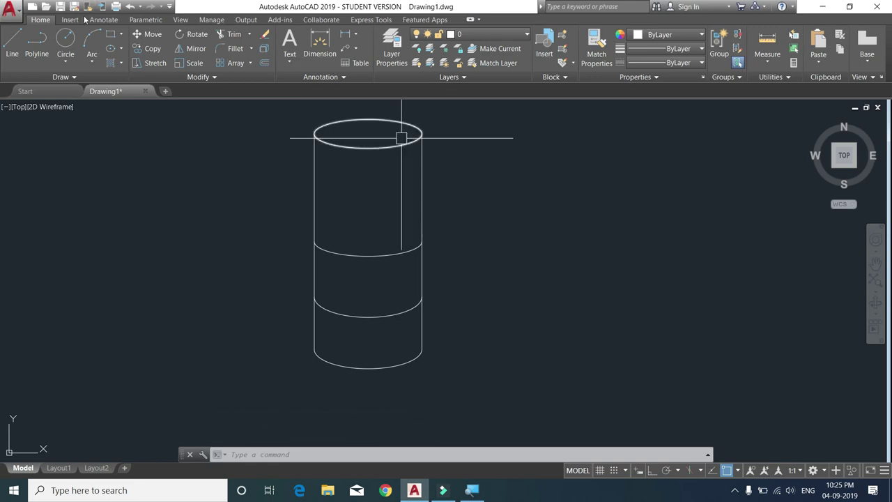
Draw a rectangle right of the cylinder and a second one overlapping its lower-left corner
{"action": "left_click", "coordinate": [116, 35]}
{"action": "left_click", "coordinate": [589, 187]}
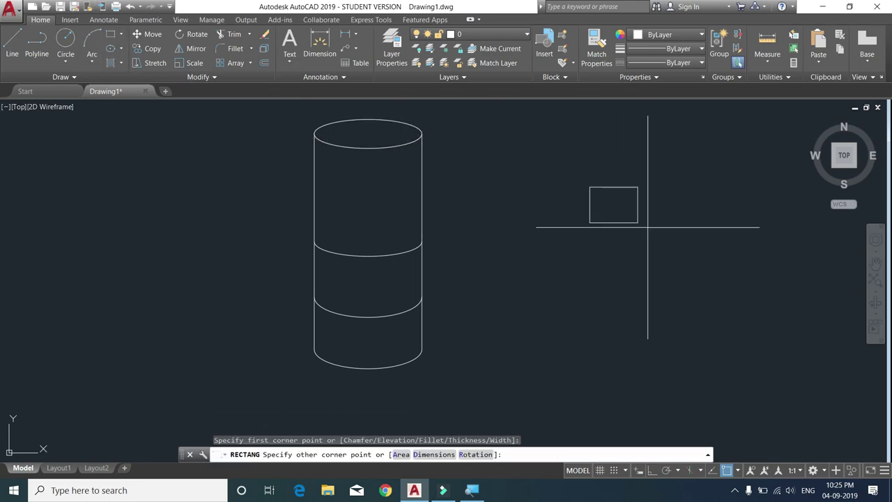
{"action": "left_click", "coordinate": [730, 281]}
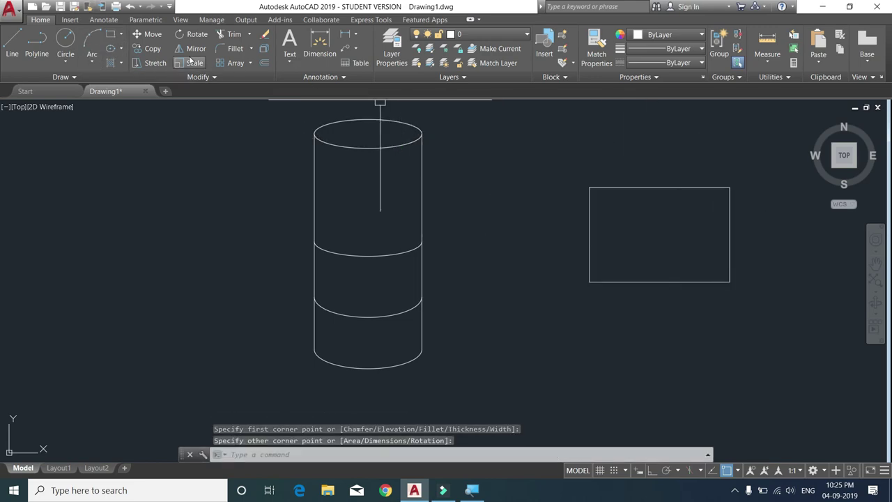
{"action": "left_click", "coordinate": [116, 35]}
{"action": "left_click", "coordinate": [528, 237]}
{"action": "left_click", "coordinate": [663, 322]}
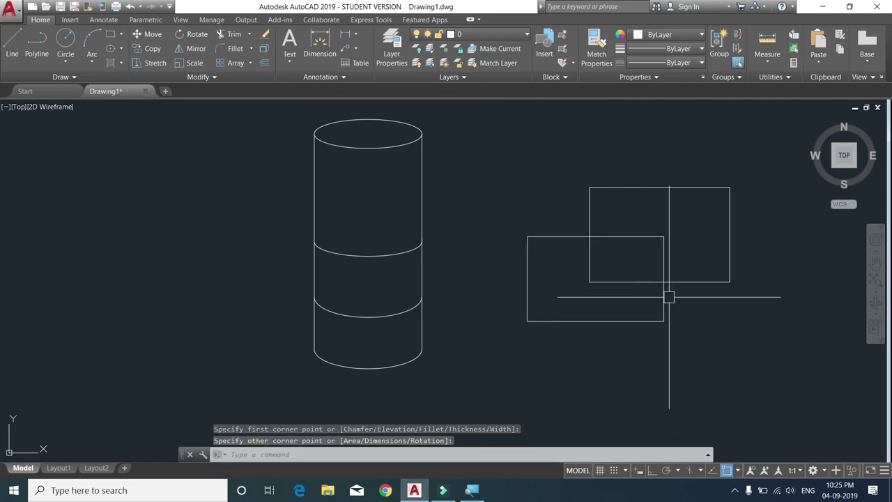
{"action": "scroll", "coordinate": [687, 263], "scroll_direction": "up", "scroll_amount": 2}
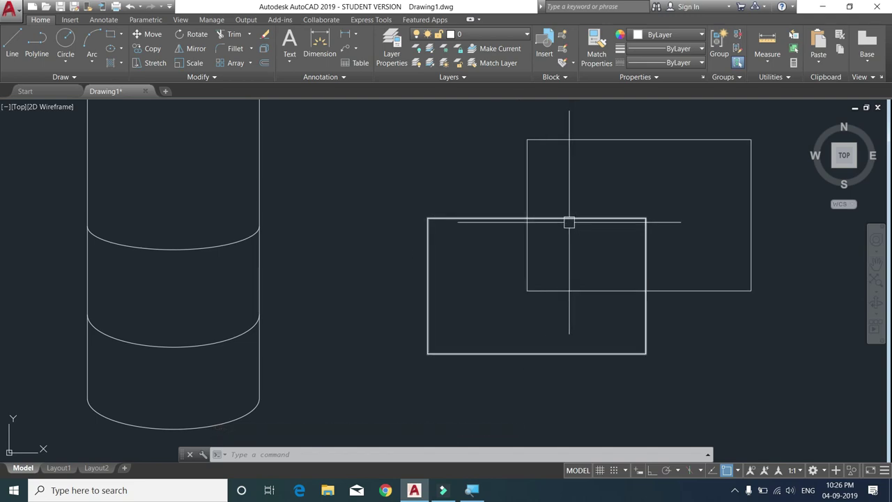
Trim the edges inside the rectangles' overlap, with both rectangles as cutting edges
{"action": "type", "text": "tr"}
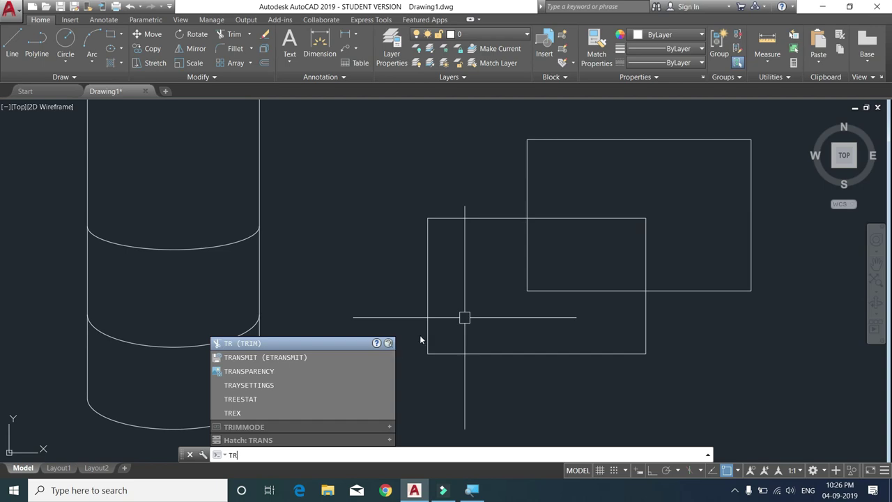
{"action": "key", "text": "Return"}
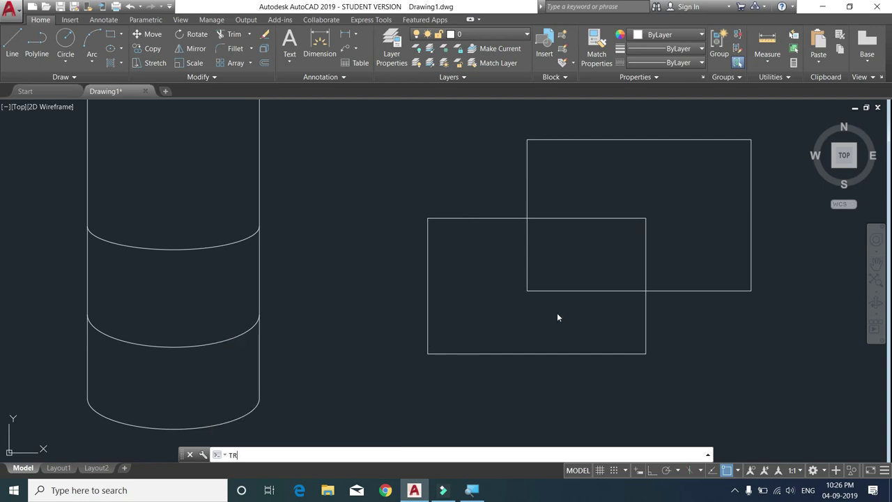
{"action": "left_click", "coordinate": [409, 129]}
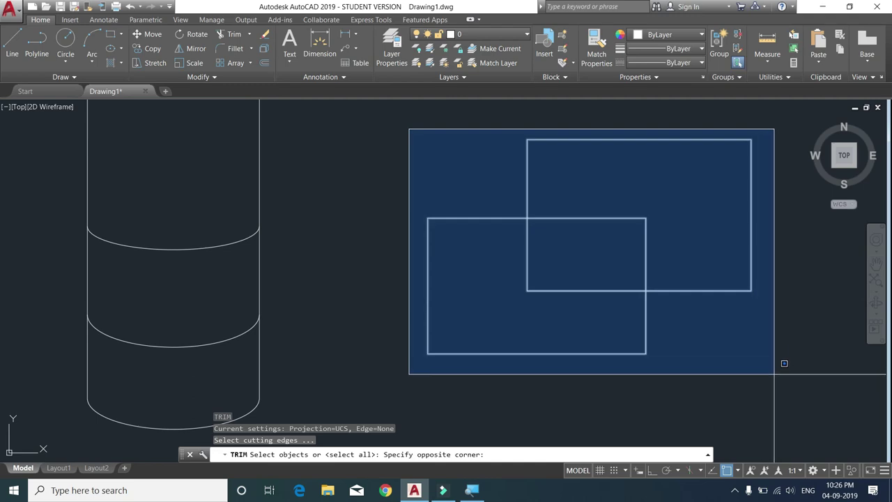
{"action": "left_click", "coordinate": [773, 373]}
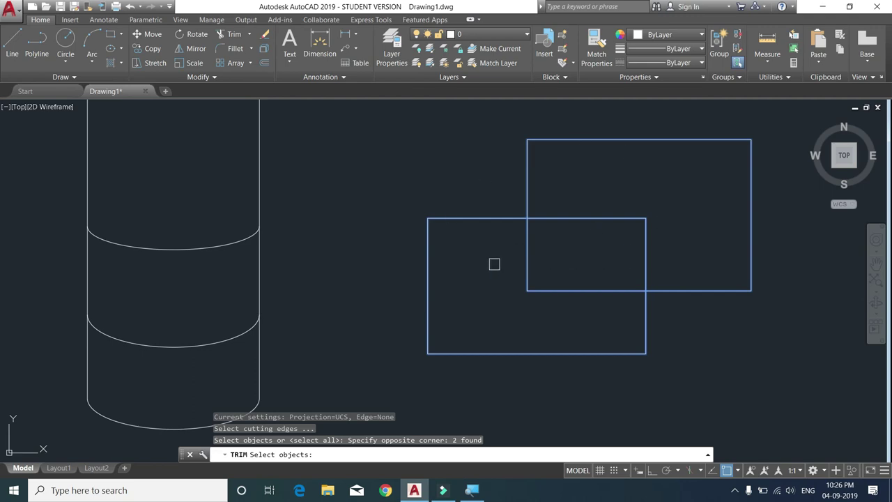
{"action": "key", "text": "Return"}
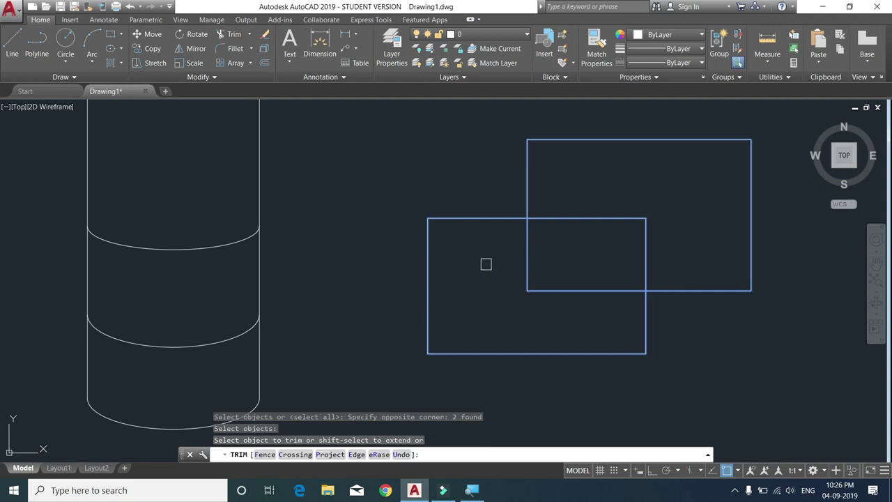
{"action": "left_click", "coordinate": [528, 254]}
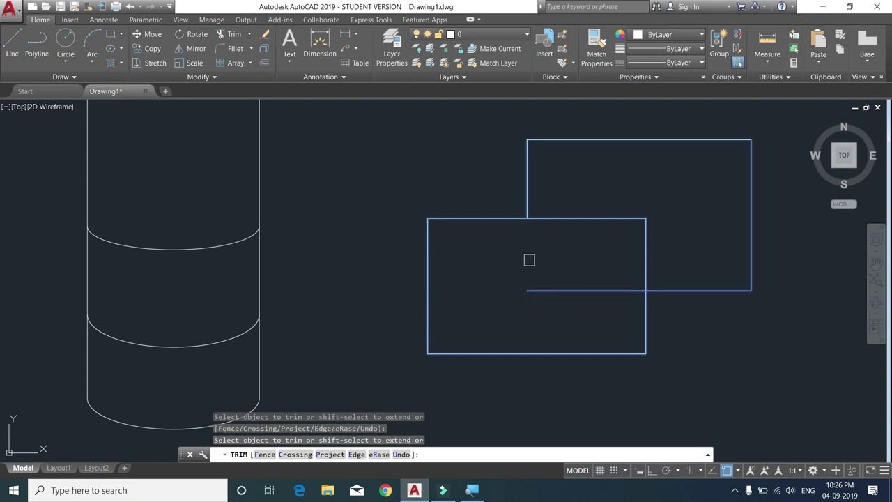
{"action": "left_click", "coordinate": [556, 289]}
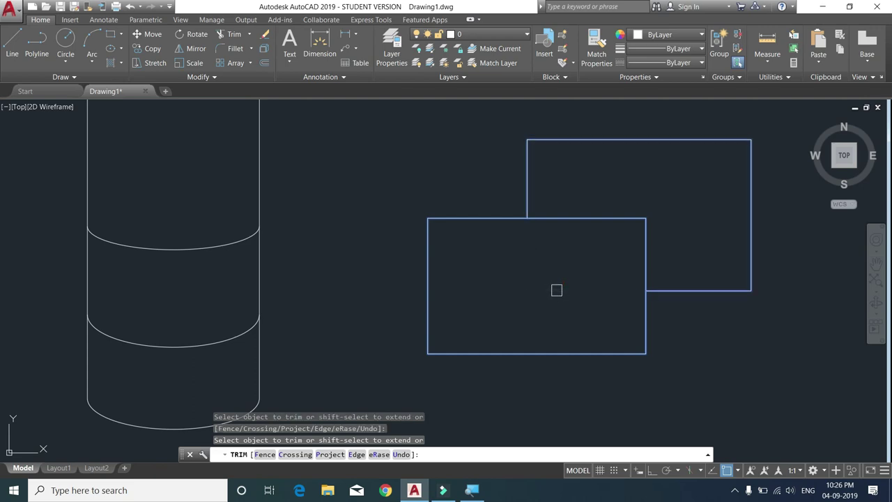
{"action": "left_click", "coordinate": [586, 218]}
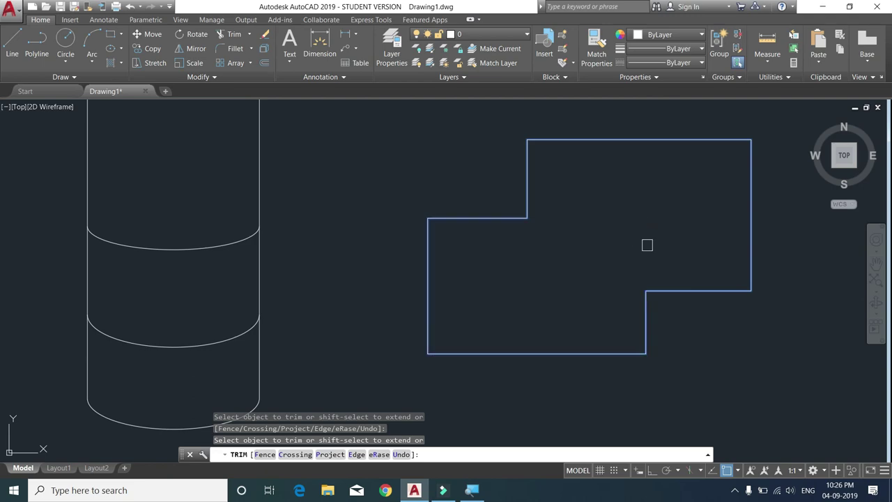
{"action": "left_click", "coordinate": [647, 245]}
{"action": "left_click", "coordinate": [677, 290]}
Trim away the outline's right, bottom, left and step edges, leaving three segments
{"action": "left_click", "coordinate": [750, 257]}
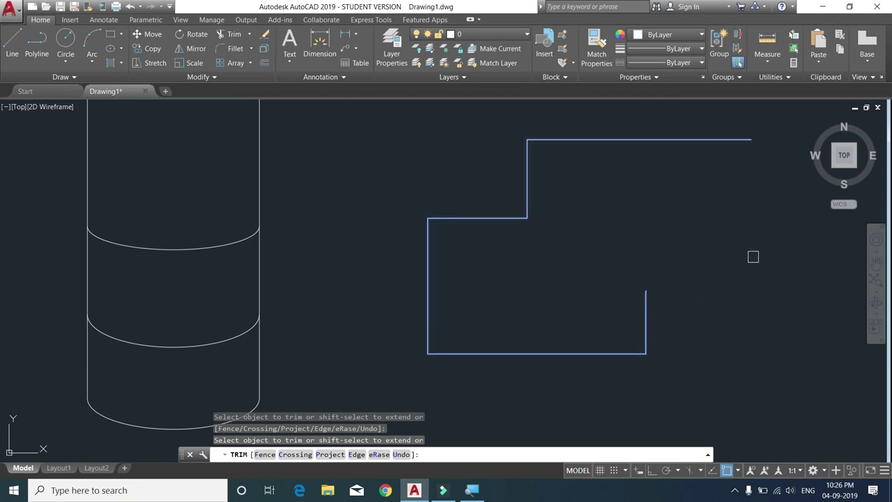
{"action": "left_click", "coordinate": [572, 353]}
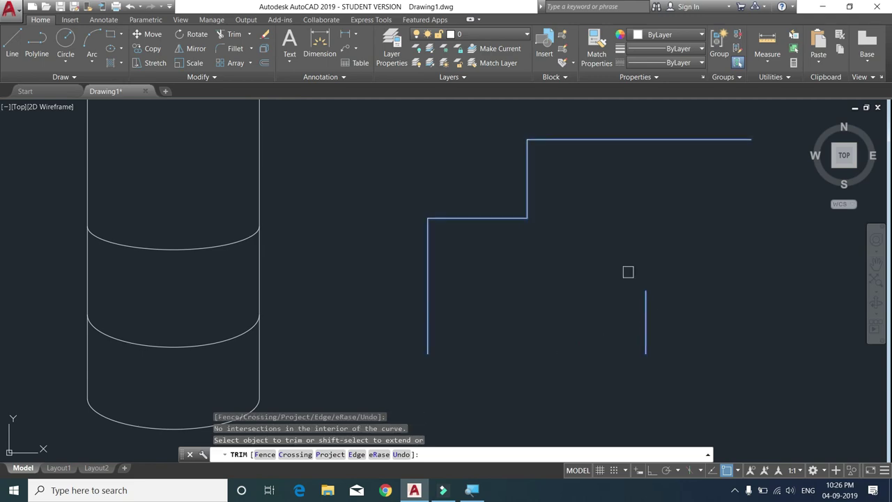
{"action": "left_click", "coordinate": [430, 275]}
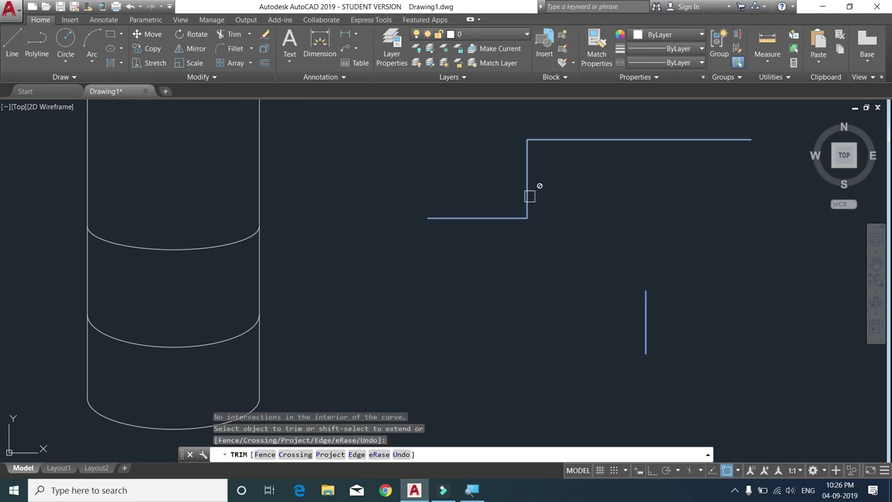
{"action": "left_click", "coordinate": [525, 173]}
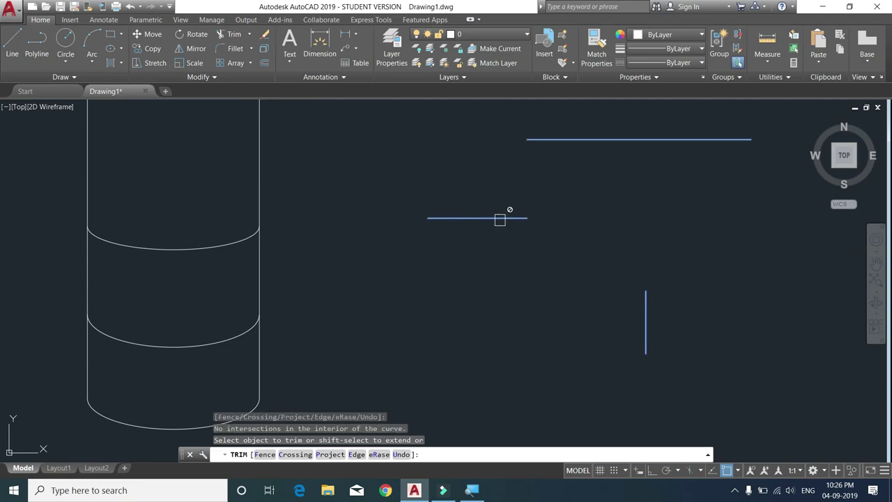
{"action": "key", "text": "Escape"}
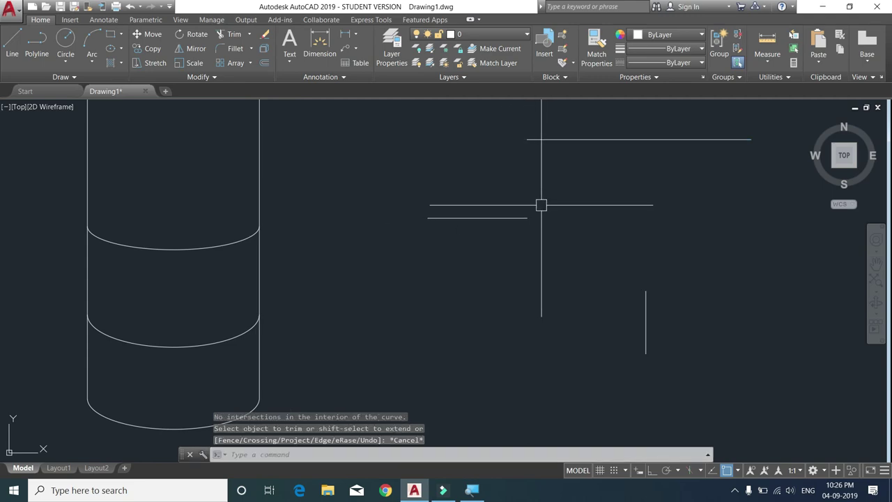
Erase the short horizontal leftover line
{"action": "left_click", "coordinate": [541, 203]}
{"action": "left_click", "coordinate": [486, 230]}
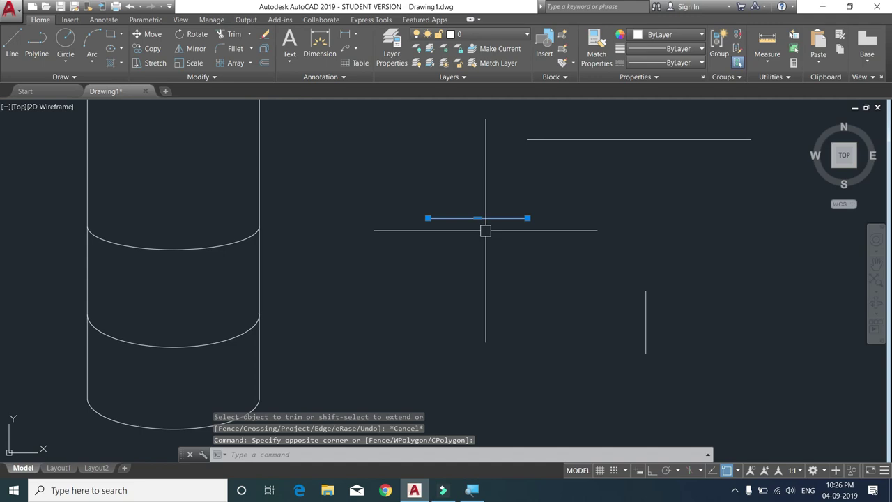
{"action": "type", "text": "e"}
{"action": "key", "text": "Return"}
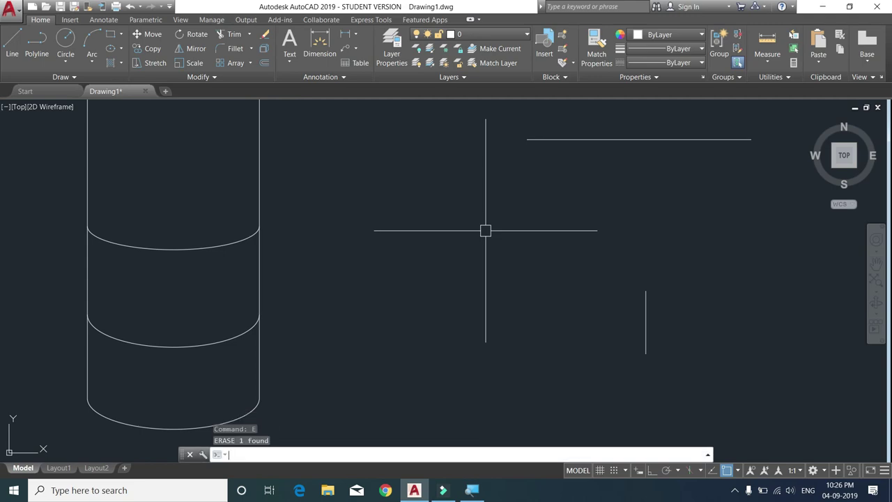
Select everything with Ctrl+A and erase the cylinder and remaining lines
{"action": "scroll", "coordinate": [498, 231], "scroll_direction": "down", "scroll_amount": 2}
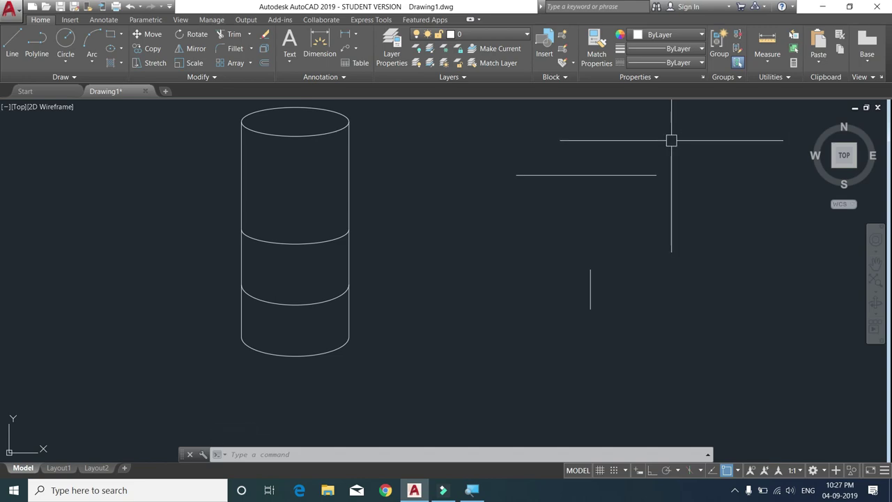
{"action": "key", "text": "ctrl+a"}
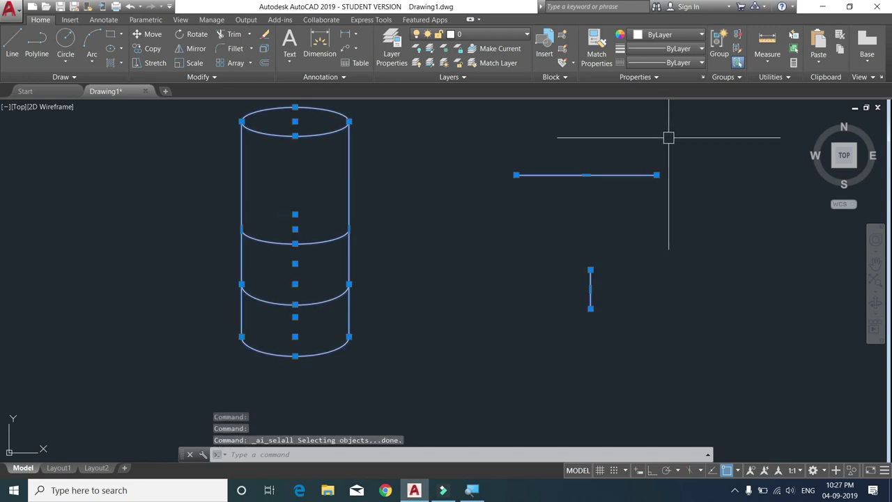
{"action": "type", "text": "e"}
{"action": "key", "text": "Return"}
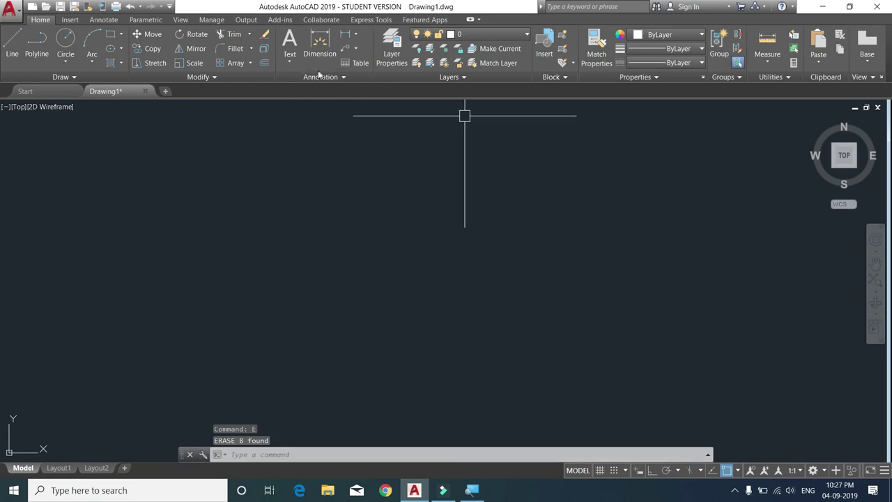
Draw a 15 x 15 square using the rectangle's Dimensions option
{"action": "left_click", "coordinate": [122, 64]}
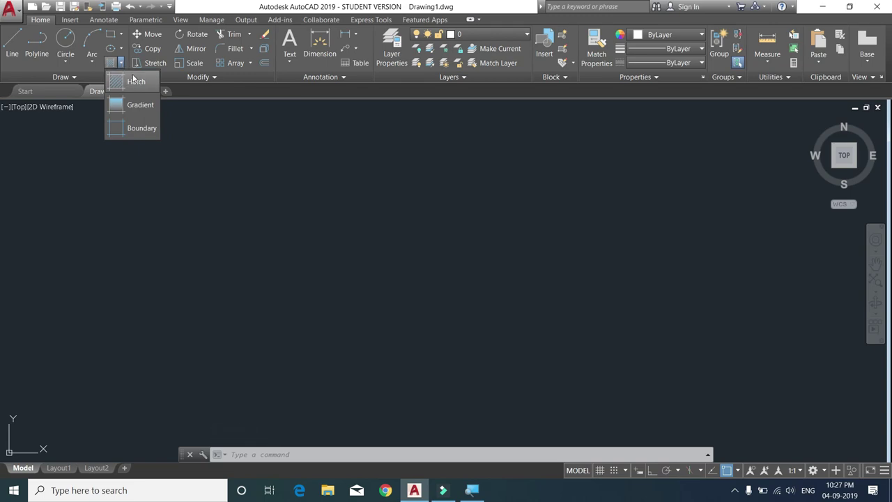
{"action": "left_click", "coordinate": [295, 202]}
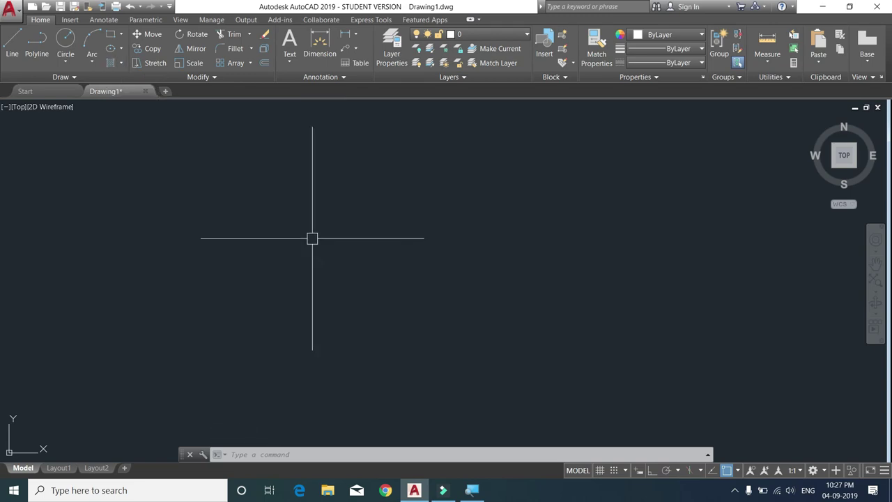
{"action": "type", "text": "rec"}
{"action": "key", "text": "Return"}
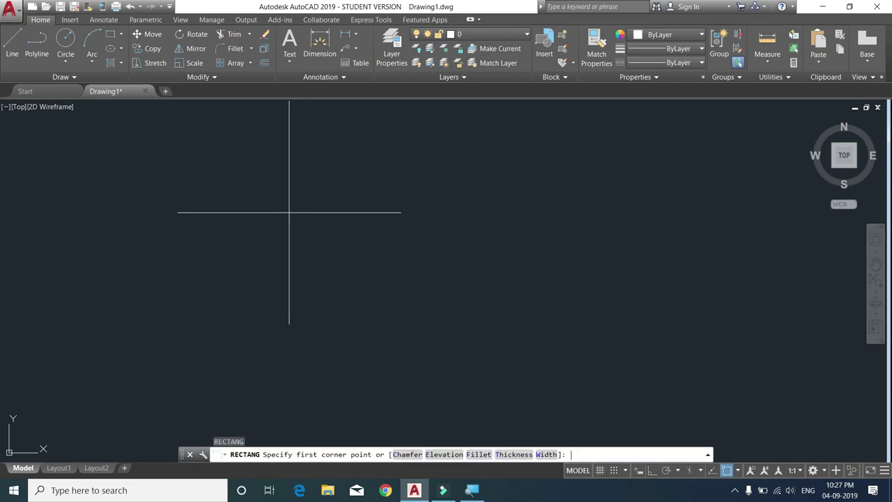
{"action": "left_click", "coordinate": [209, 176]}
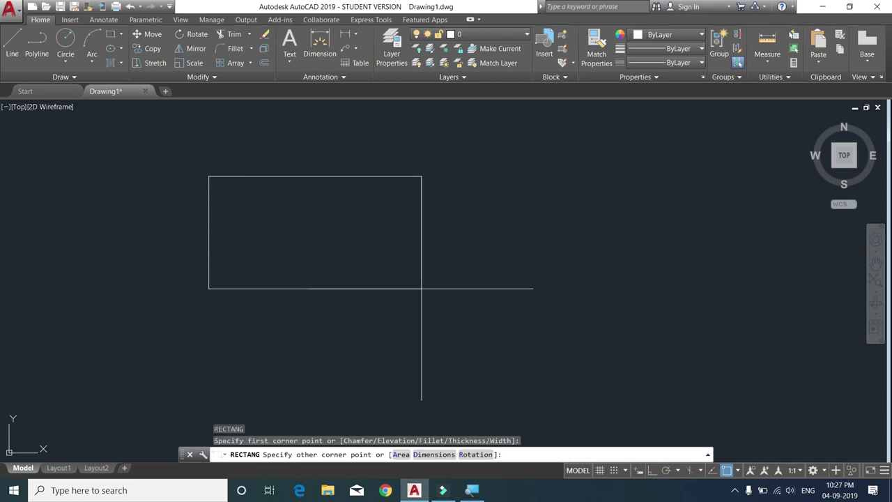
{"action": "type", "text": "d"}
{"action": "key", "text": "Return"}
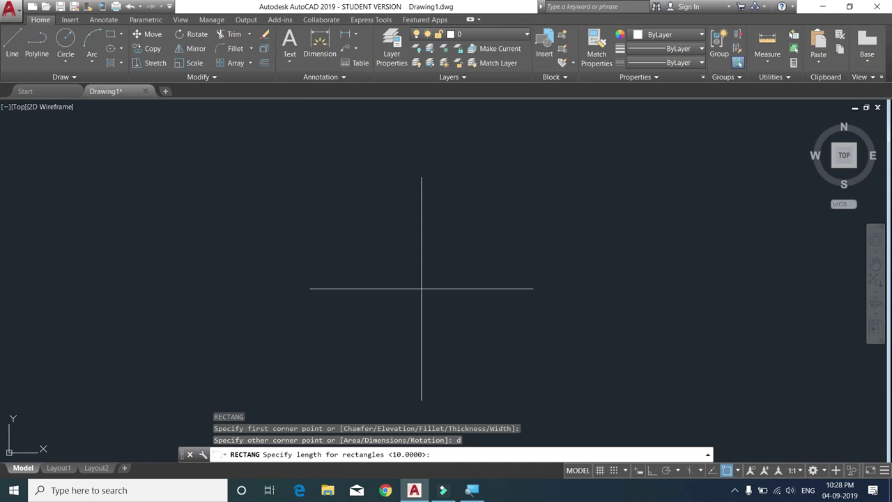
{"action": "type", "text": "15"}
{"action": "key", "text": "Return"}
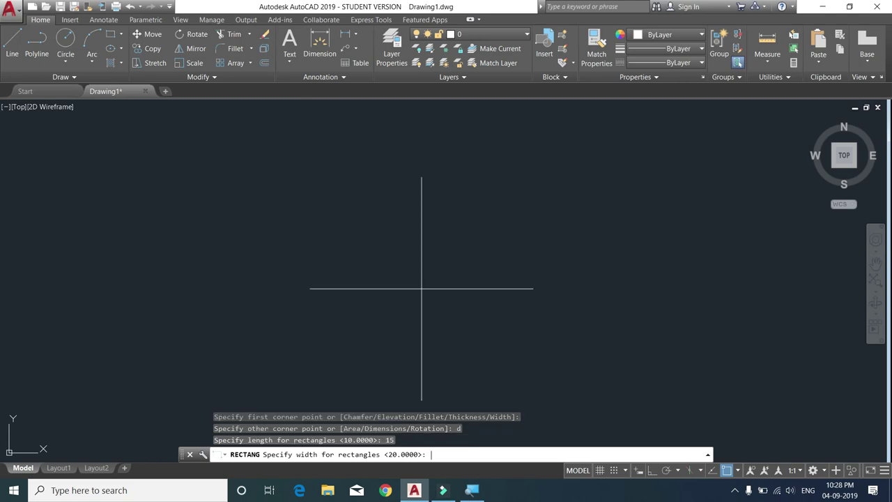
{"action": "type", "text": "5"}
{"action": "key", "text": "Return"}
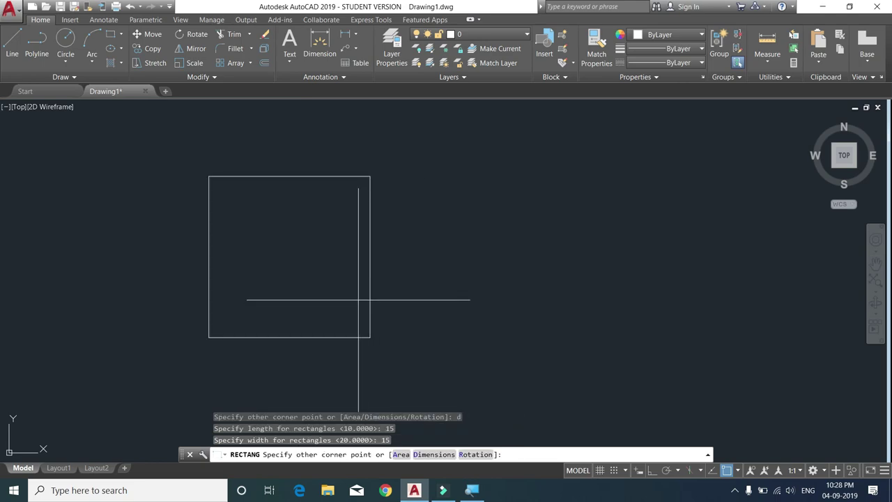
{"action": "left_click", "coordinate": [357, 300]}
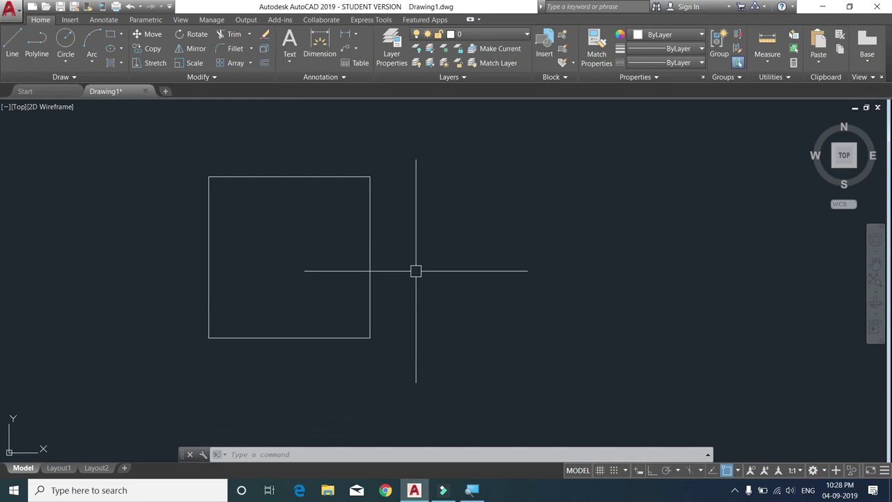
Draw a radius-4 circle to the right of the square
{"action": "left_click", "coordinate": [68, 40]}
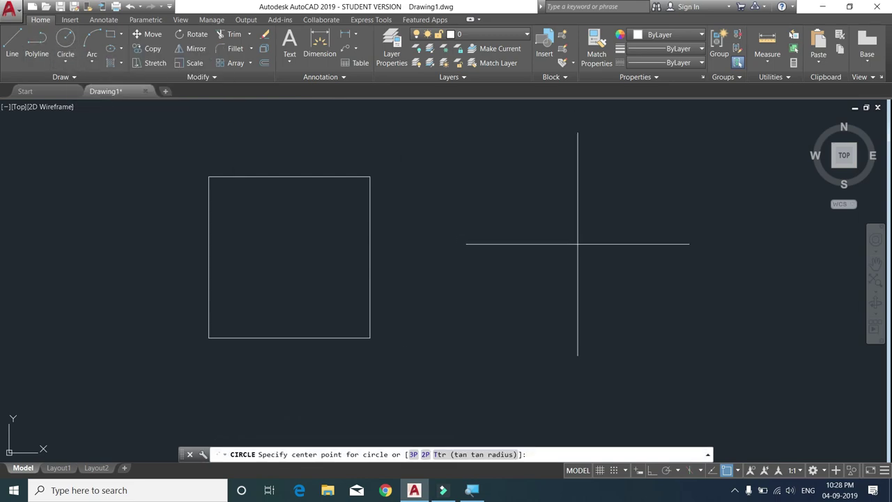
{"action": "left_click", "coordinate": [583, 253]}
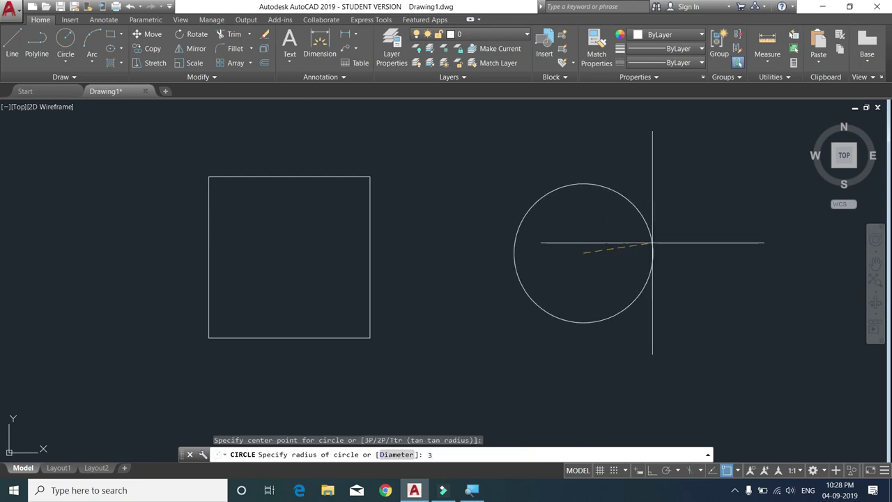
{"action": "key", "text": "Return"}
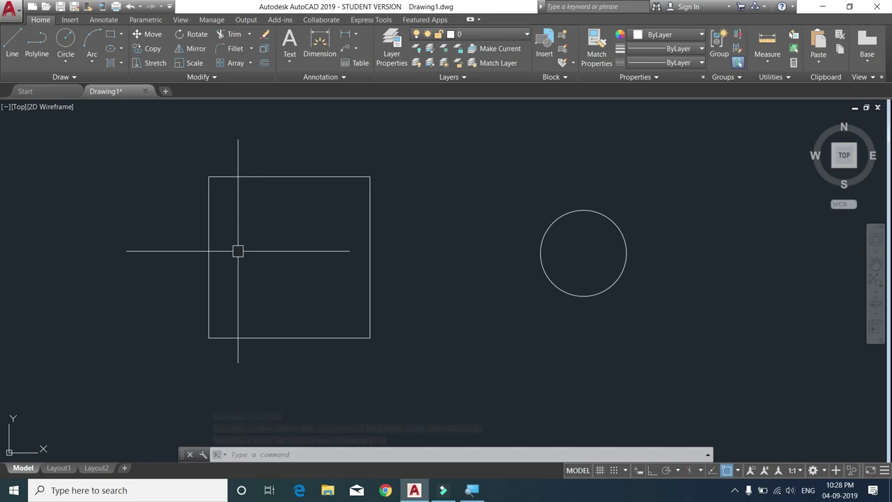
Hatch the inside of the square with the BRICK pattern from the gallery
{"action": "type", "text": "re"}
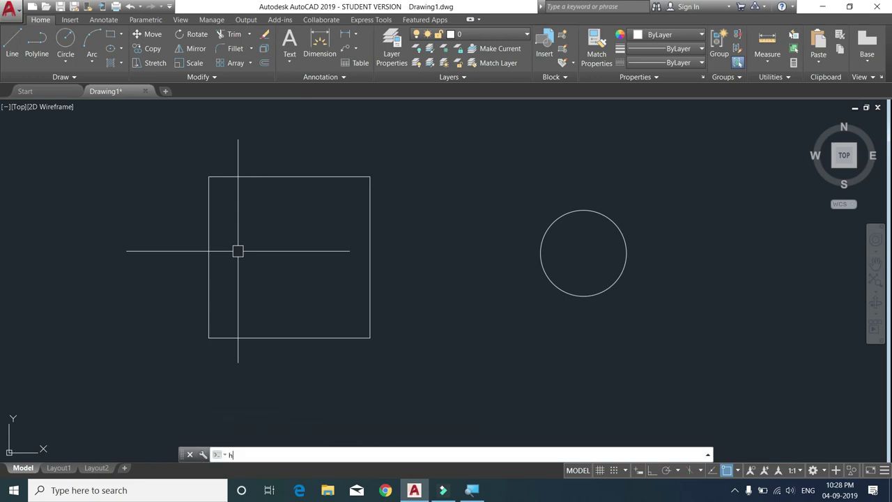
{"action": "key", "text": "Escape"}
{"action": "type", "text": "h"}
{"action": "key", "text": "Return"}
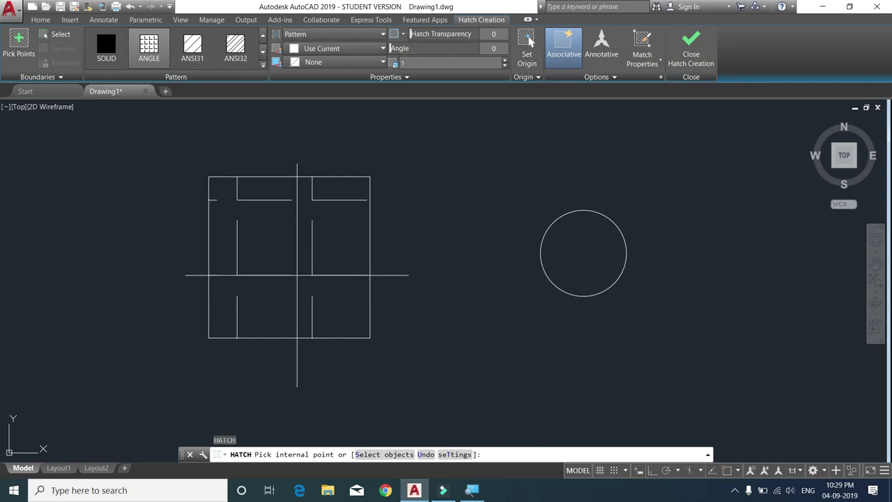
{"action": "left_click", "coordinate": [295, 264]}
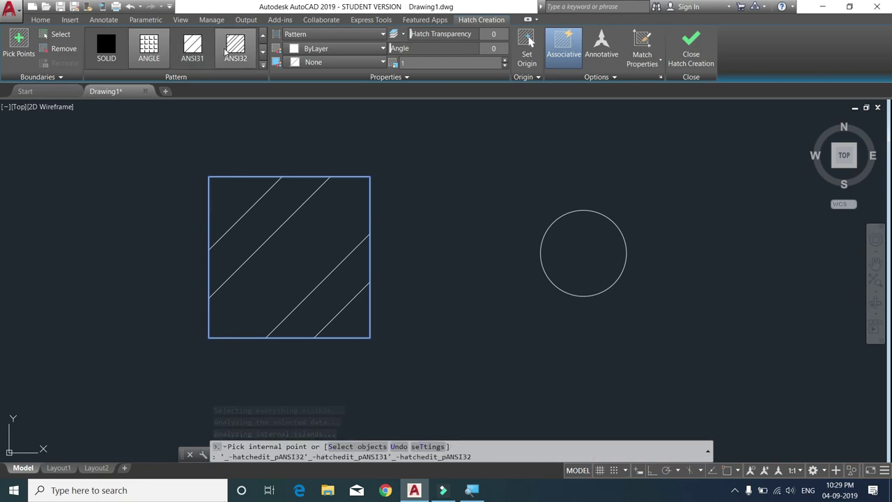
{"action": "left_click", "coordinate": [263, 63]}
{"action": "left_click", "coordinate": [262, 64]}
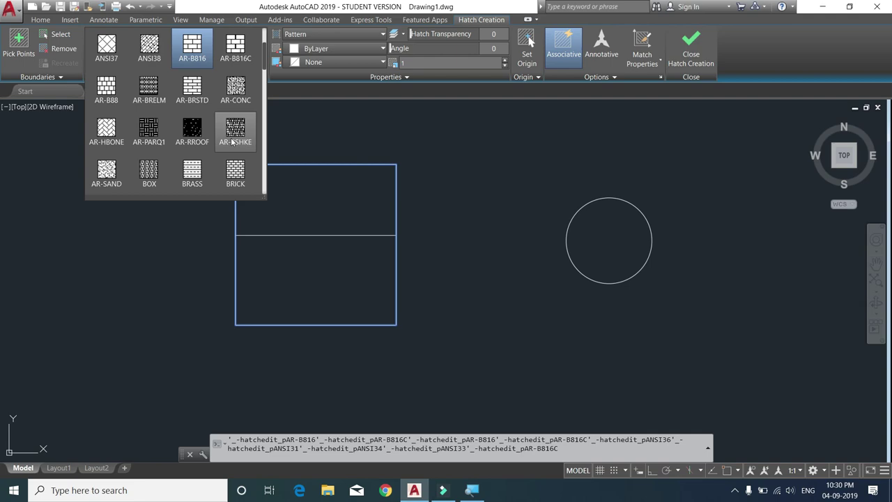
{"action": "scroll", "coordinate": [232, 139], "scroll_direction": "down", "scroll_amount": 2}
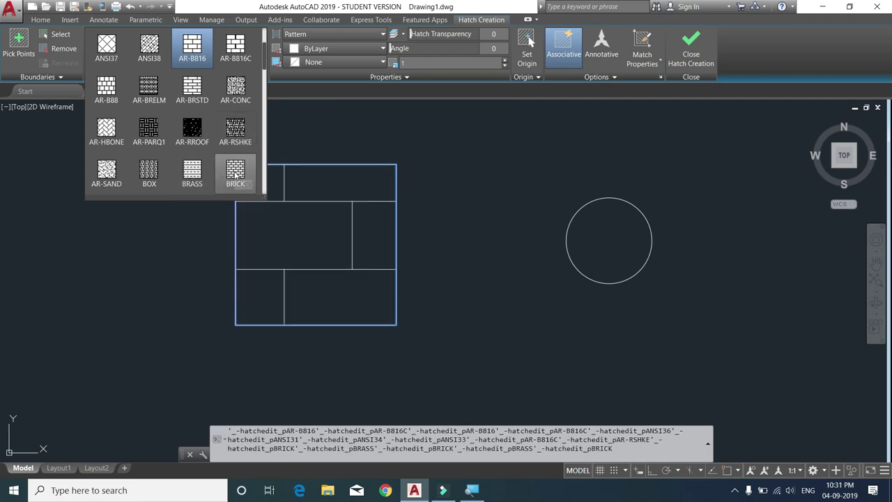
{"action": "key", "text": "Escape"}
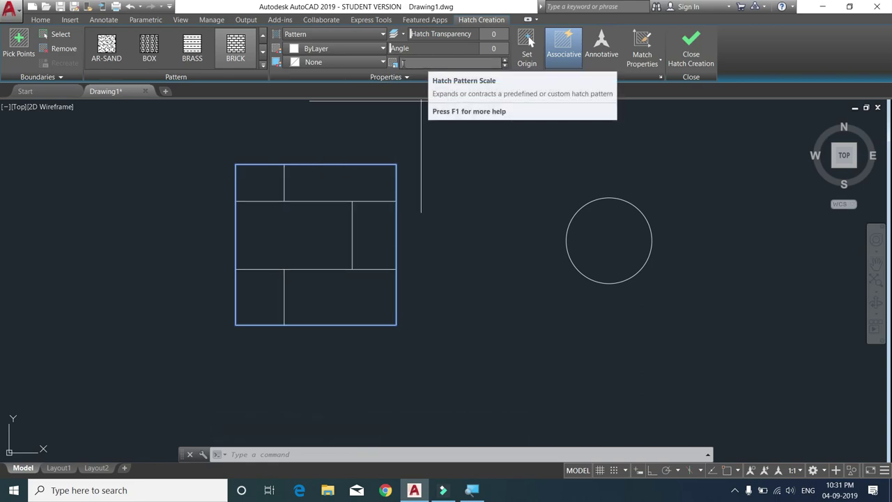
Try BRICK hatch scales 0.5, 0.2 and 2, settle on 0.1, and finish the hatch
{"action": "double_click", "coordinate": [403, 64]}
{"action": "type", "text": "0."}
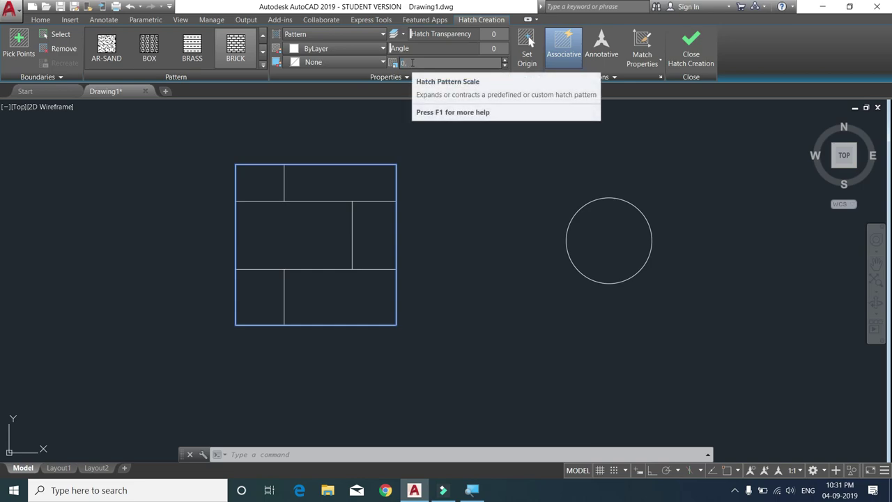
{"action": "type", "text": "5"}
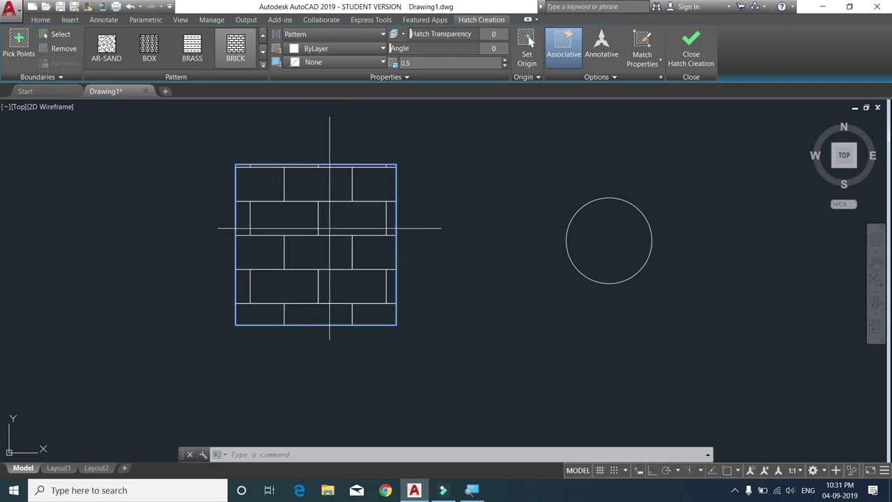
{"action": "left_click", "coordinate": [394, 63]}
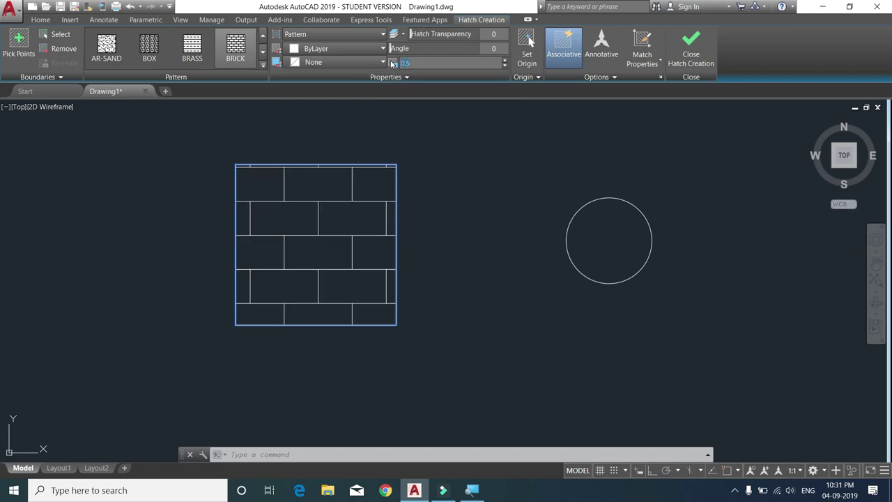
{"action": "type", "text": "0.2"}
{"action": "type", "text": "2"}
{"action": "key", "text": "Return"}
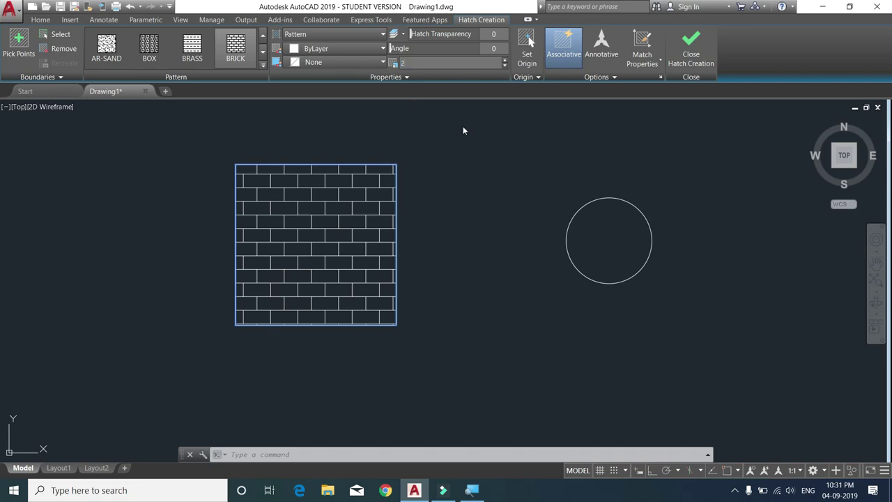
{"action": "key", "text": "Return"}
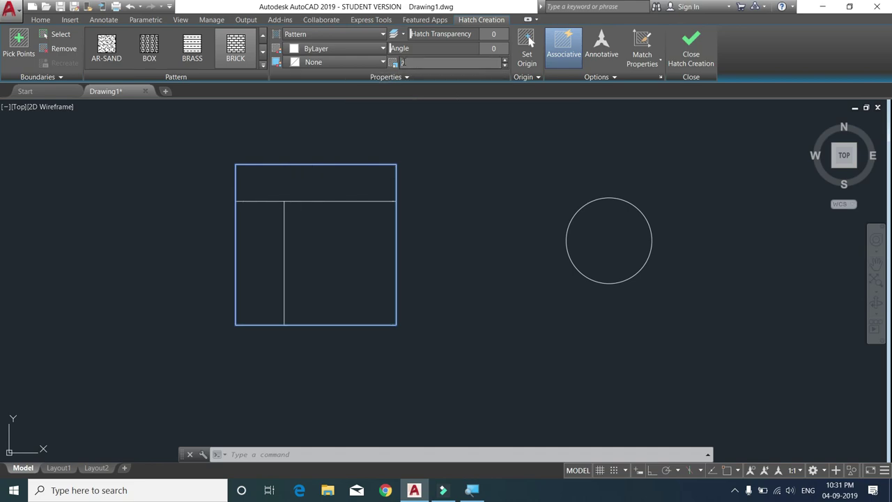
{"action": "left_click", "coordinate": [391, 64]}
{"action": "type", "text": "0.1"}
{"action": "key", "text": "Return"}
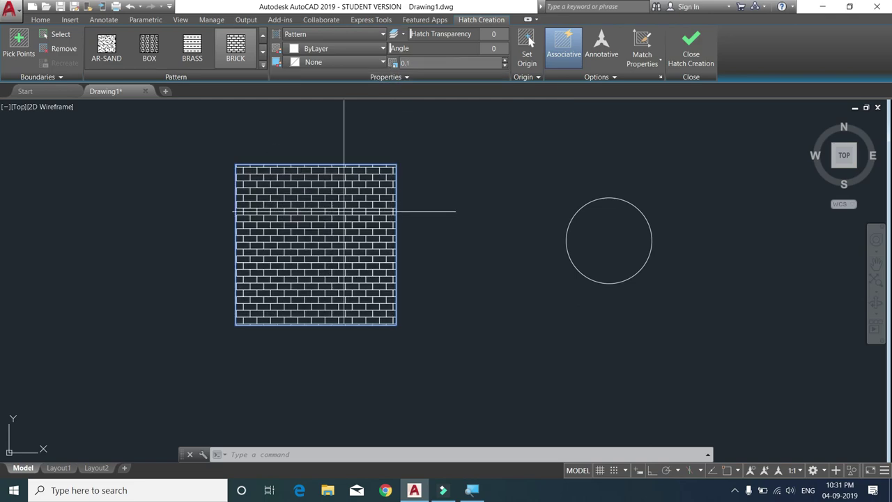
{"action": "key", "text": "Return"}
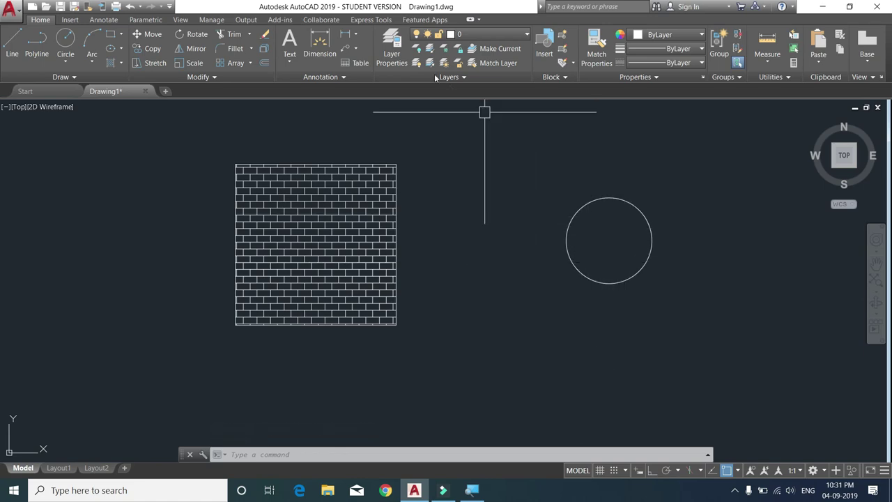
Start a new hatch inside the circle and apply the GRAVEL pattern from the gallery
{"action": "left_click", "coordinate": [121, 64]}
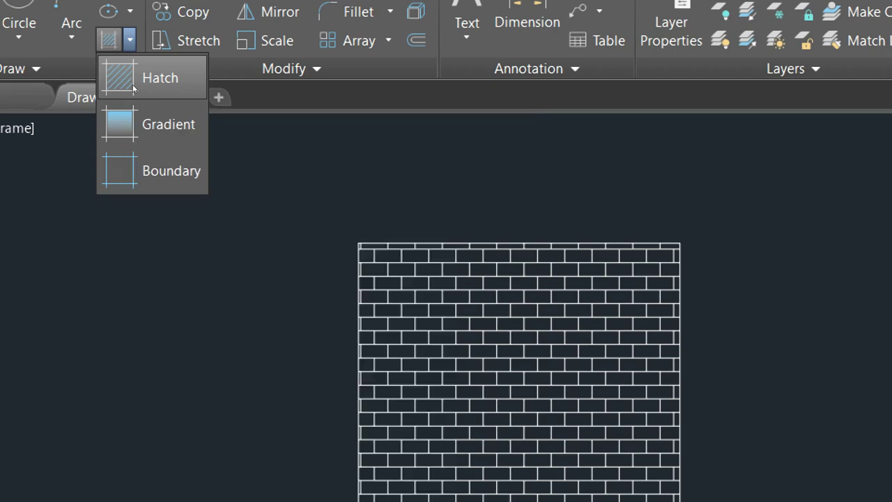
{"action": "left_click", "coordinate": [134, 88]}
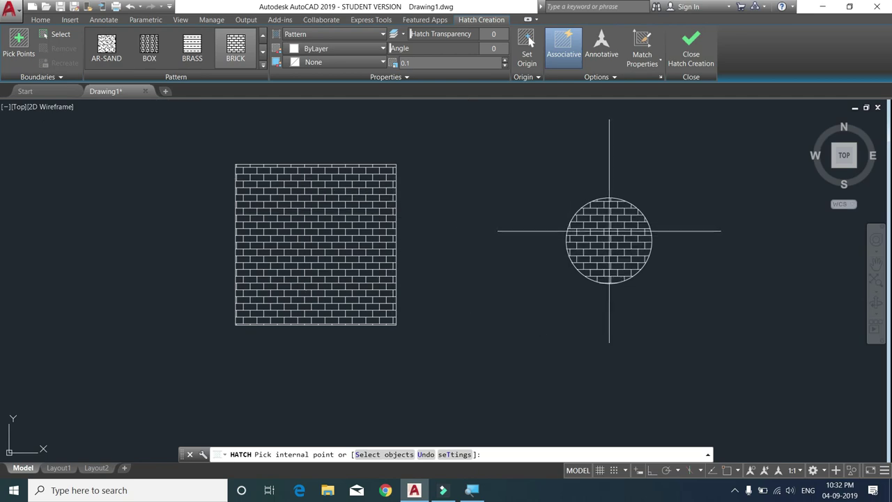
{"action": "left_click", "coordinate": [609, 231]}
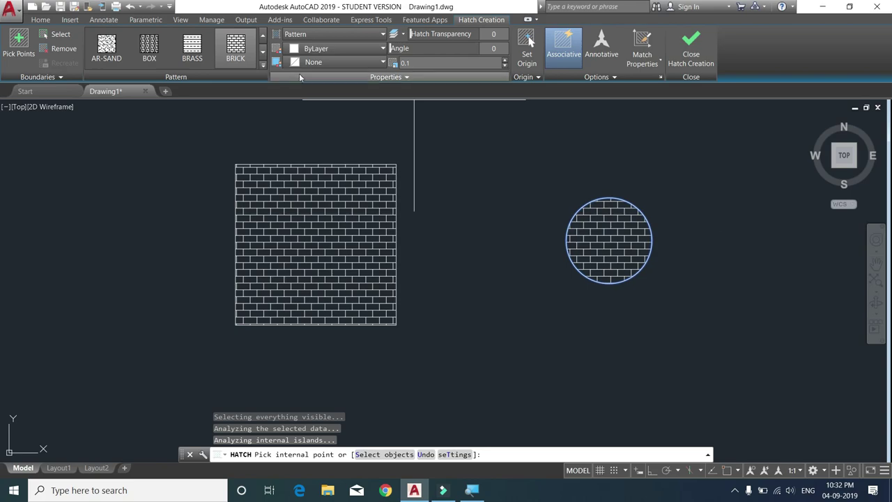
{"action": "left_click", "coordinate": [262, 64]}
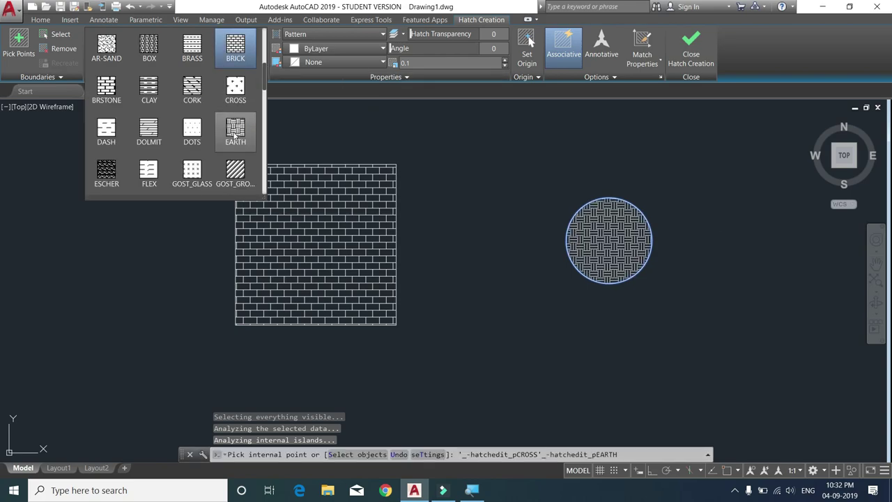
{"action": "scroll", "coordinate": [236, 162], "scroll_direction": "down", "scroll_amount": 2}
{"action": "scroll", "coordinate": [236, 162], "scroll_direction": "down", "scroll_amount": 2}
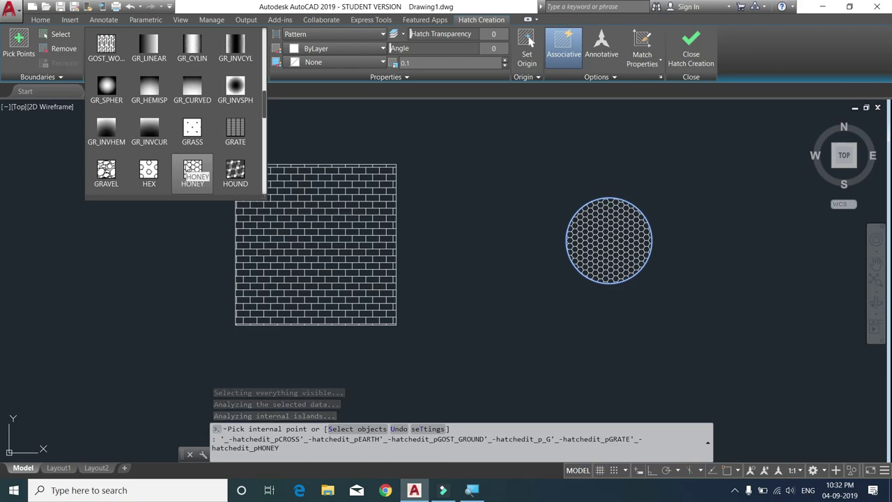
{"action": "left_click", "coordinate": [113, 168]}
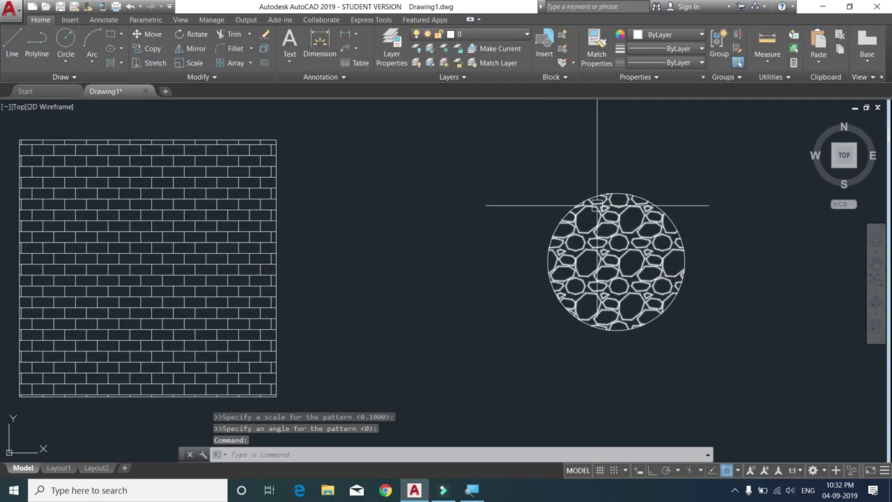
{"action": "scroll", "coordinate": [597, 205], "scroll_direction": "down", "scroll_amount": 2}
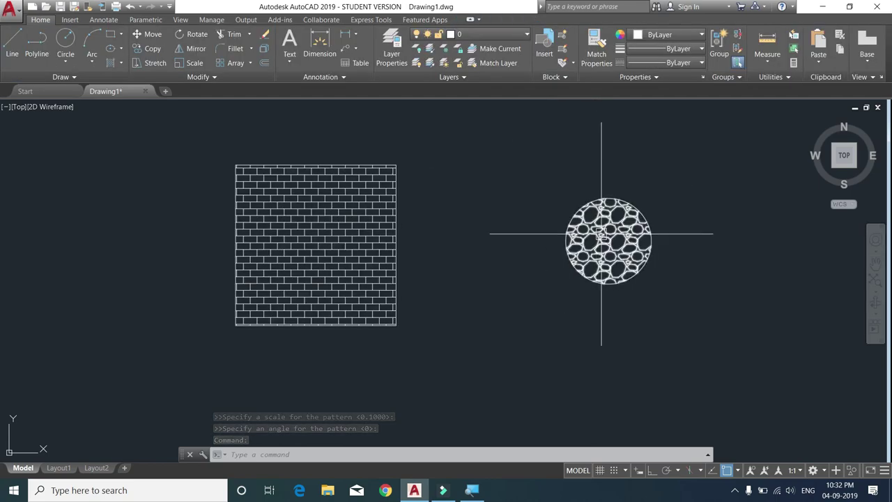
{"action": "left_click", "coordinate": [602, 234]}
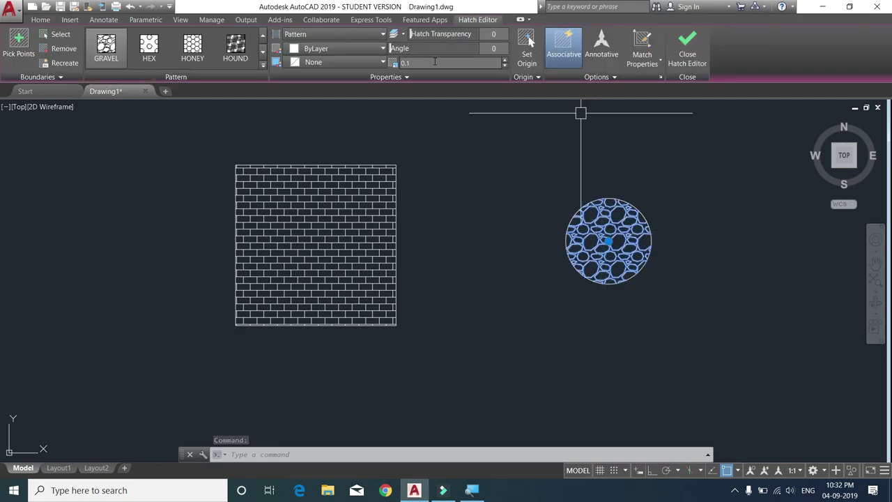
{"action": "left_click", "coordinate": [313, 213]}
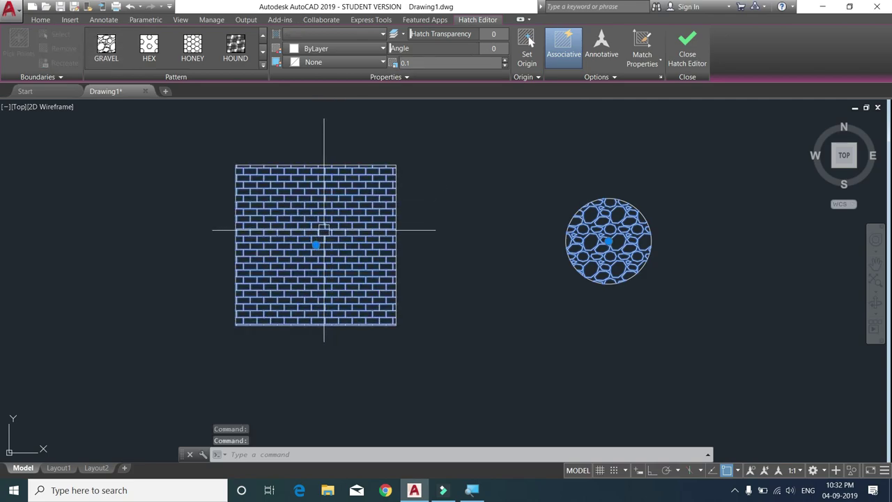
{"action": "key", "text": "Escape"}
{"action": "left_click", "coordinate": [320, 226]}
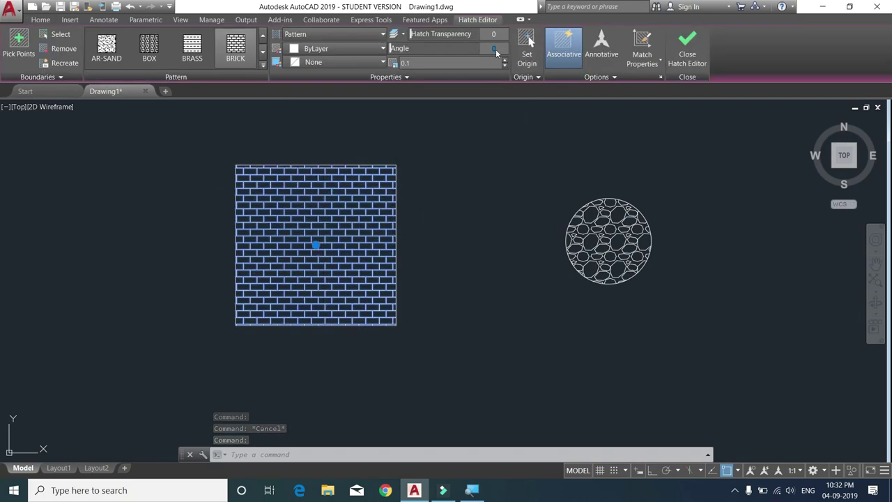
{"action": "type", "text": "45"}
{"action": "key", "text": "Return"}
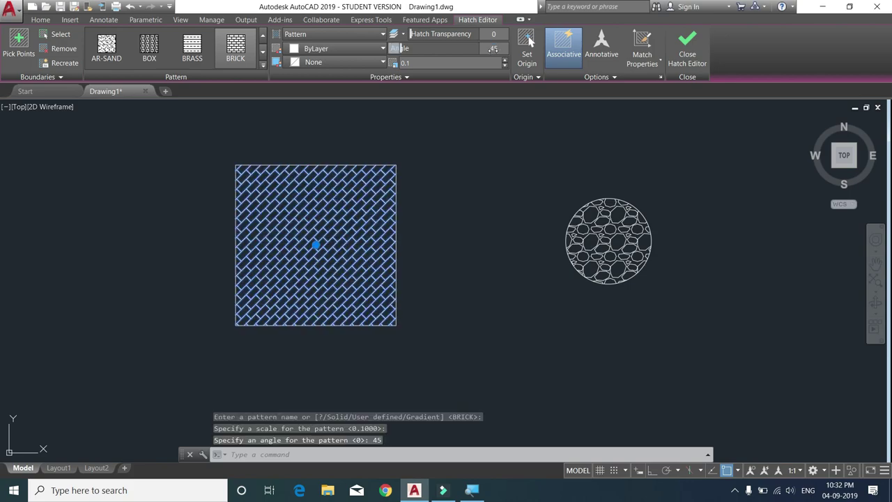
{"action": "mouse_move", "coordinate": [493, 49]}
{"action": "left_mouse_down"}
{"action": "mouse_move", "coordinate": [501, 48]}
{"action": "mouse_move", "coordinate": [472, 44]}
{"action": "mouse_move", "coordinate": [529, 42]}
{"action": "mouse_move", "coordinate": [441, 44]}
{"action": "left_mouse_up"}
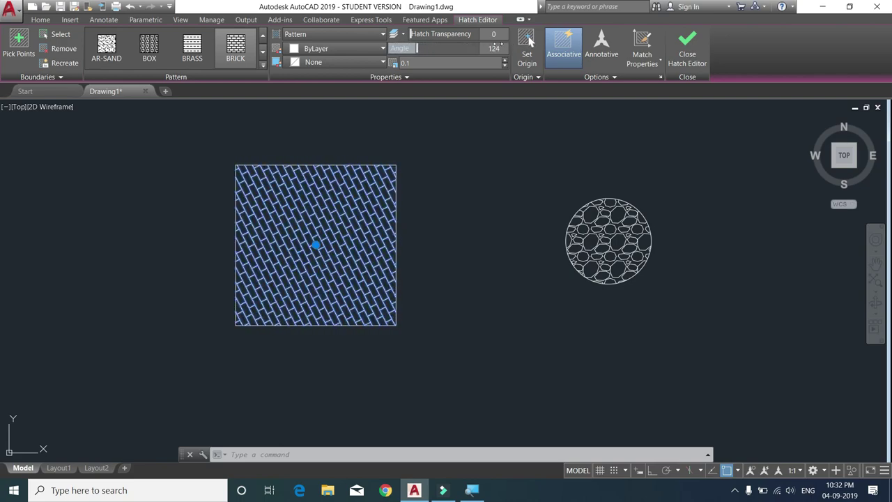
{"action": "left_click", "coordinate": [425, 63]}
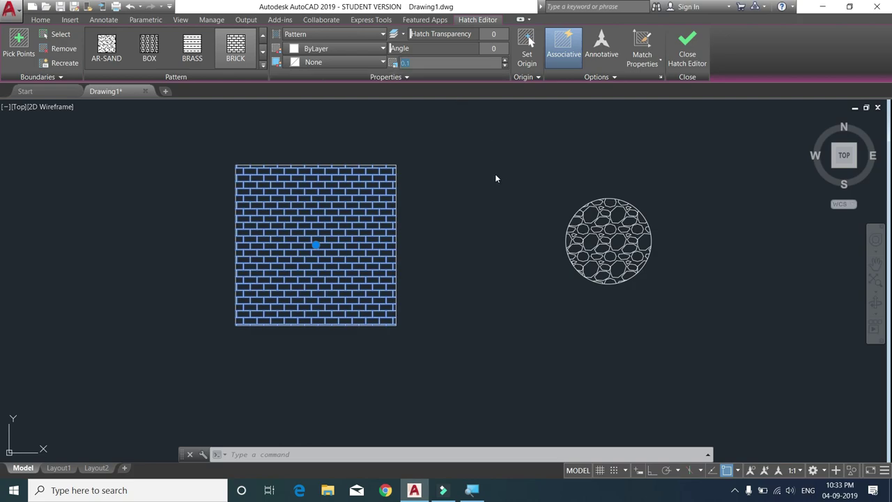
{"action": "key", "text": "Return"}
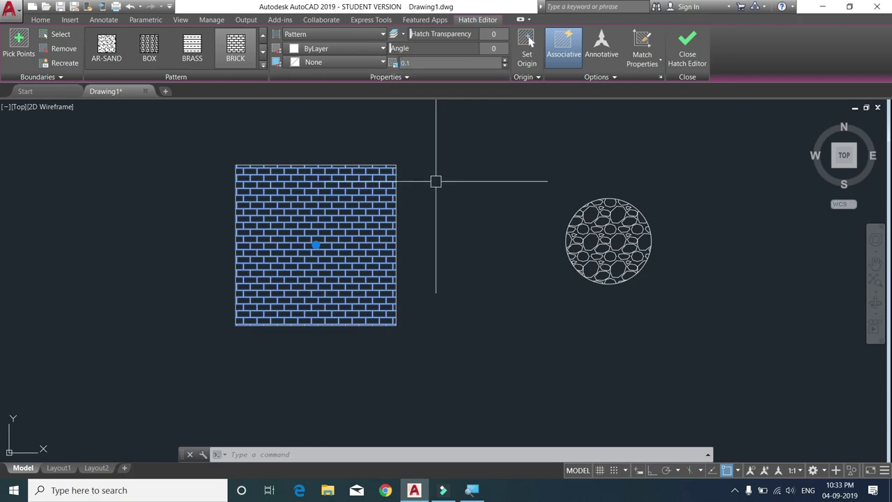
{"action": "key", "text": "Escape"}
{"action": "left_click", "coordinate": [351, 216]}
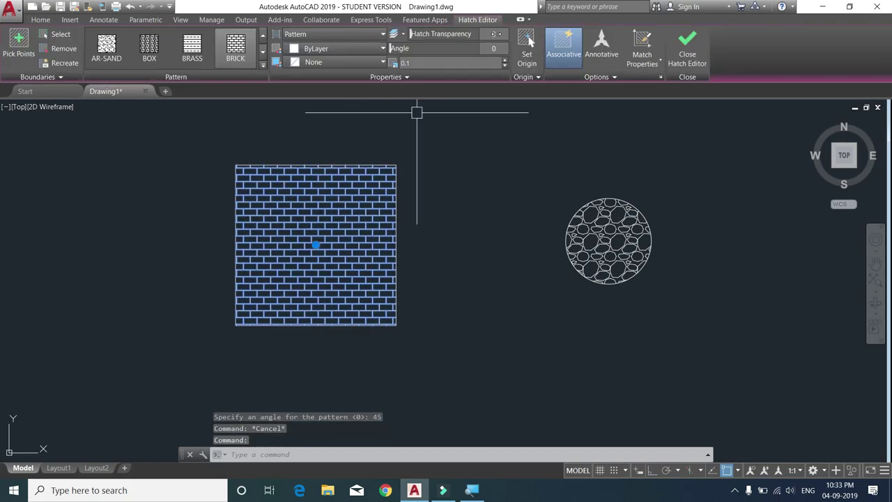
{"action": "left_click_drag", "start_coordinate": [496, 33], "coordinate": [534, 34]}
{"action": "left_click_drag", "start_coordinate": [446, 33], "coordinate": [463, 33]}
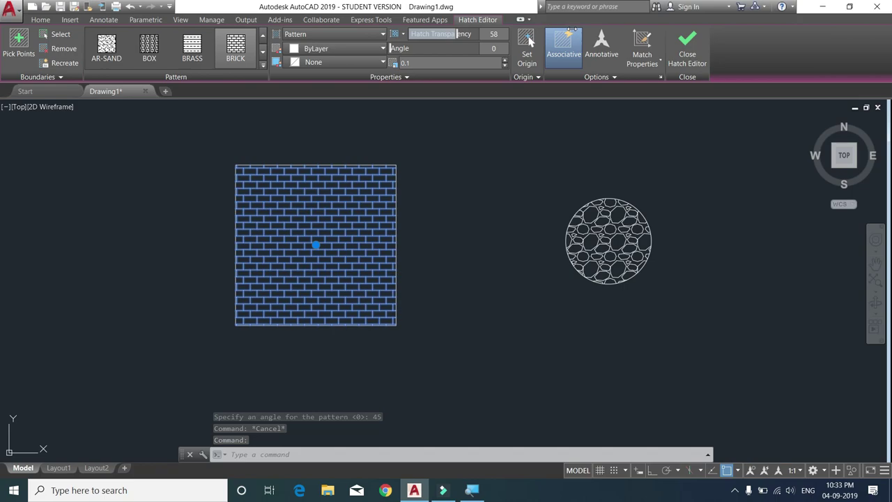
{"action": "key", "text": "Escape"}
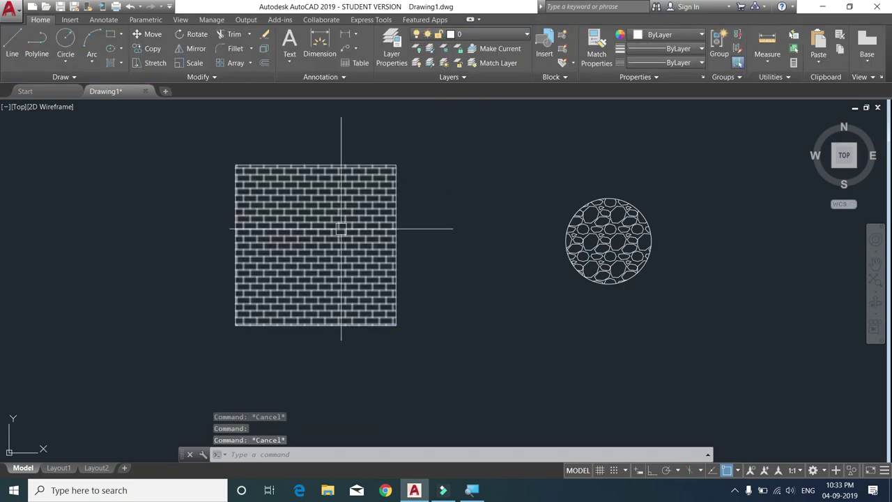
{"action": "left_click", "coordinate": [349, 256]}
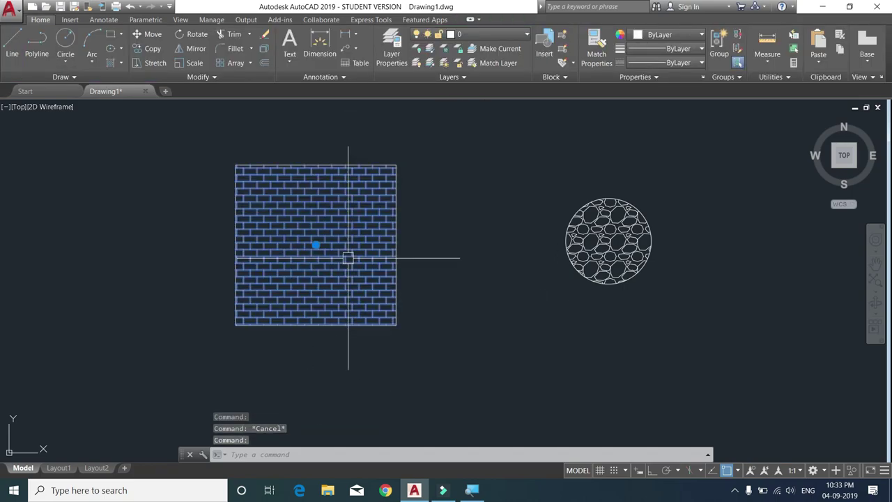
{"action": "mouse_move", "coordinate": [467, 33]}
{"action": "left_mouse_down"}
{"action": "mouse_move", "coordinate": [419, 35]}
{"action": "mouse_move", "coordinate": [465, 31]}
{"action": "left_mouse_up"}
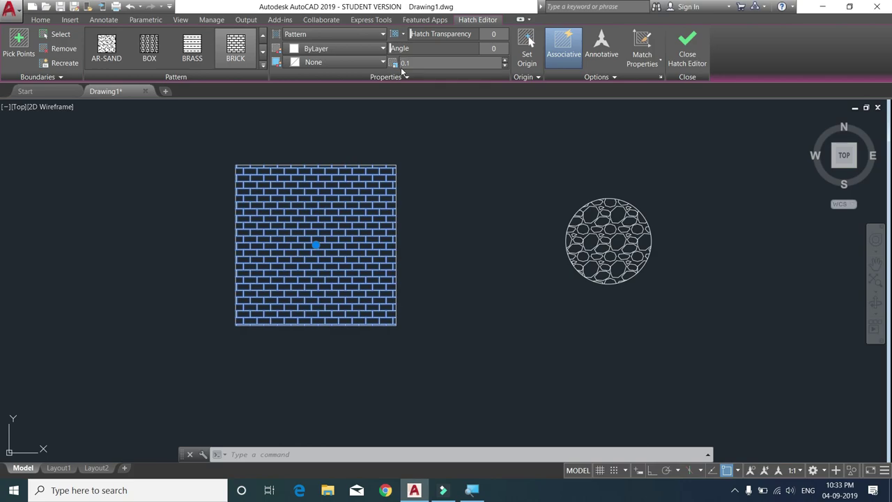
{"action": "key", "text": "Escape"}
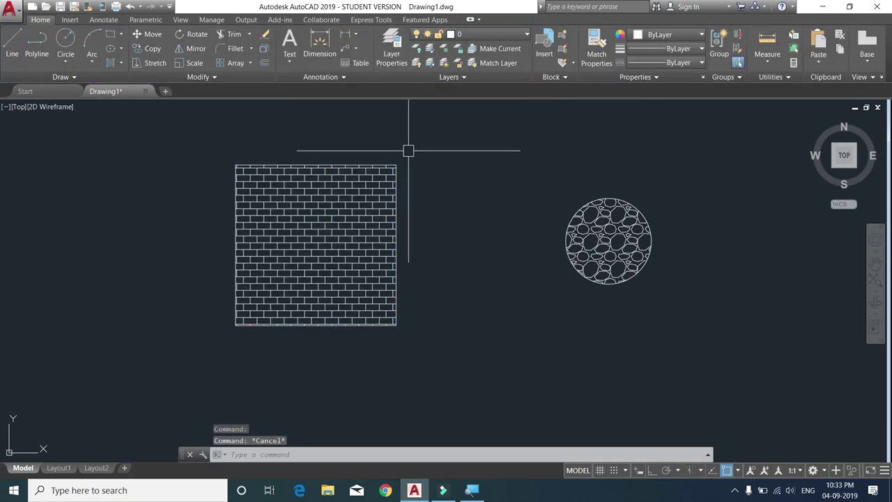
Start HATCH to browse the pattern list, cancel it, and show the Hatch/Gradient/Boundary choices
{"action": "type", "text": "h"}
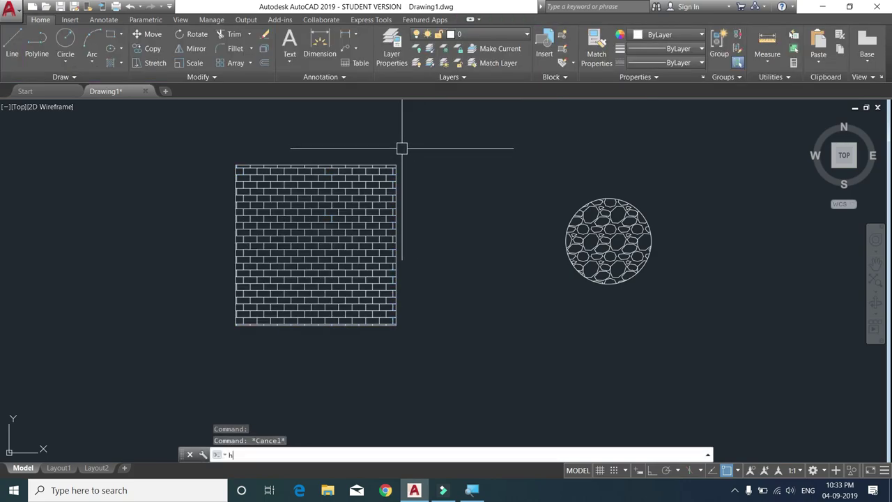
{"action": "key", "text": "Return"}
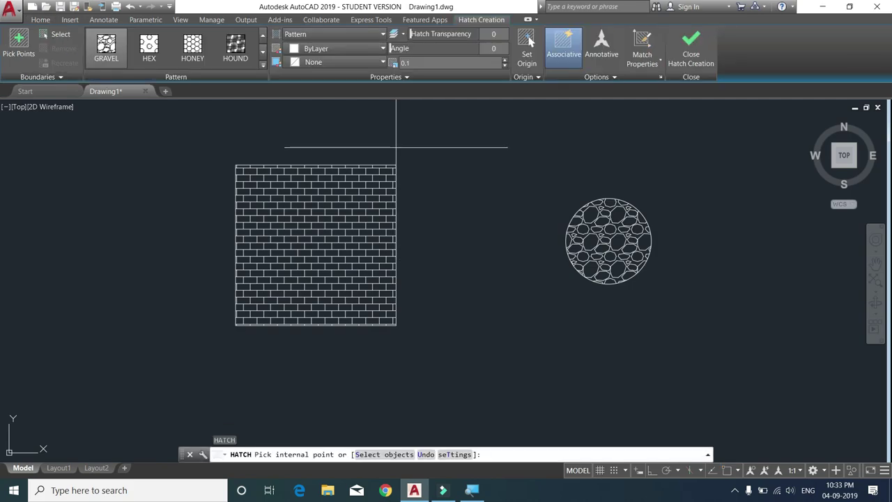
{"action": "left_click", "coordinate": [264, 65]}
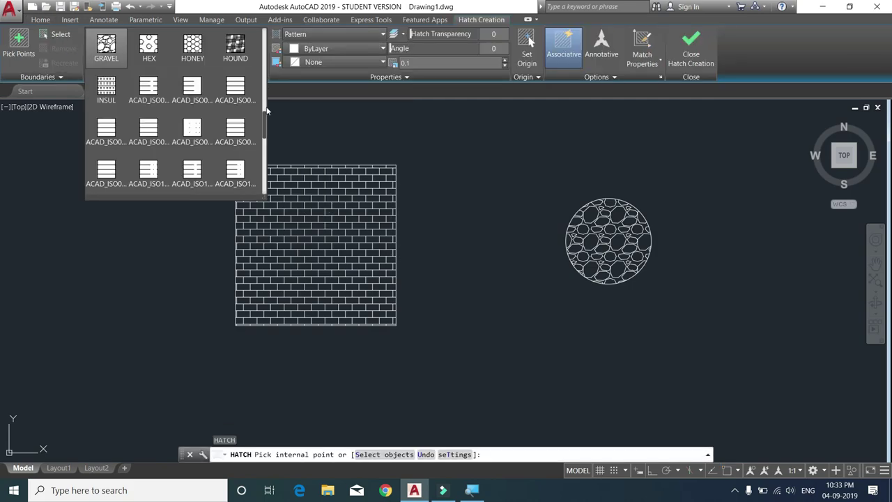
{"action": "mouse_move", "coordinate": [263, 112]}
{"action": "left_mouse_down"}
{"action": "mouse_move", "coordinate": [259, 167]}
{"action": "mouse_move", "coordinate": [261, 86]}
{"action": "left_mouse_up"}
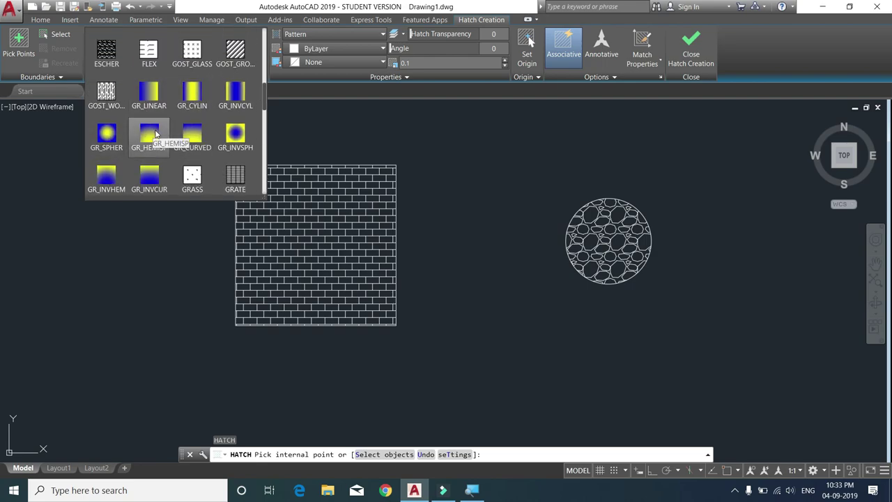
{"action": "key", "text": "Escape"}
{"action": "key", "text": "Escape"}
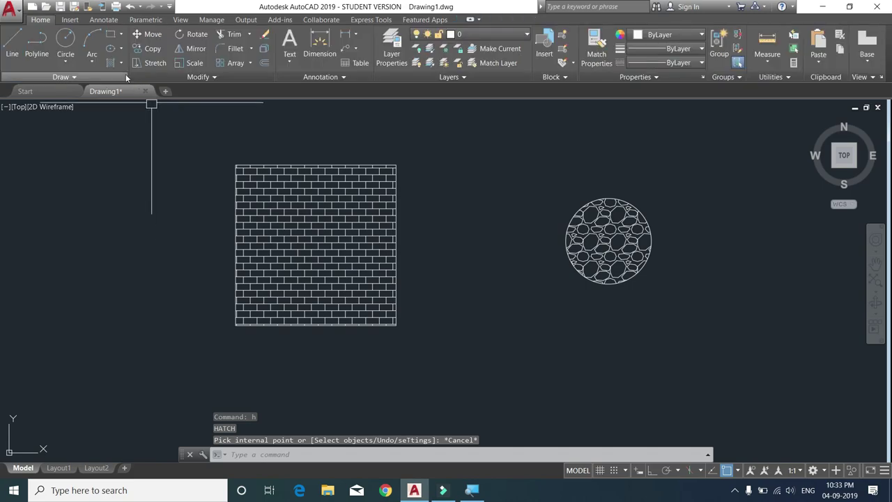
{"action": "left_click", "coordinate": [121, 62]}
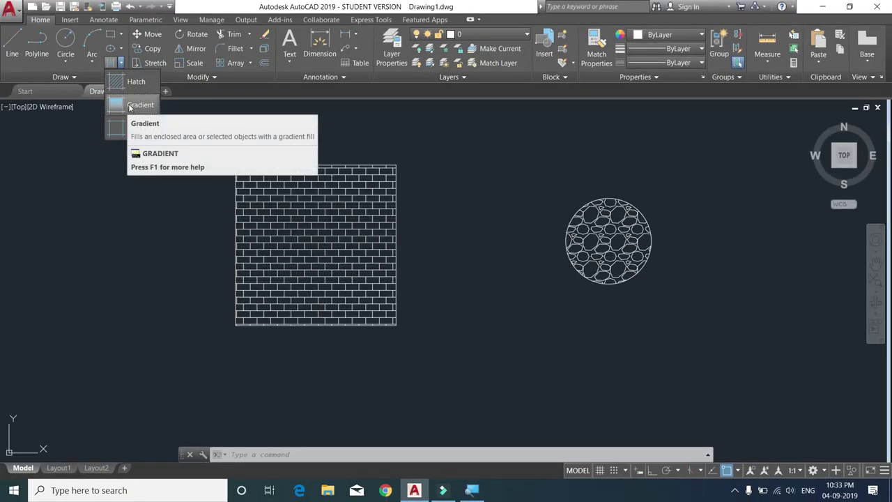
Fill the rectangle with a GR_SPHER gradient after previewing the curved and hemispherical ones
{"action": "left_click", "coordinate": [116, 105]}
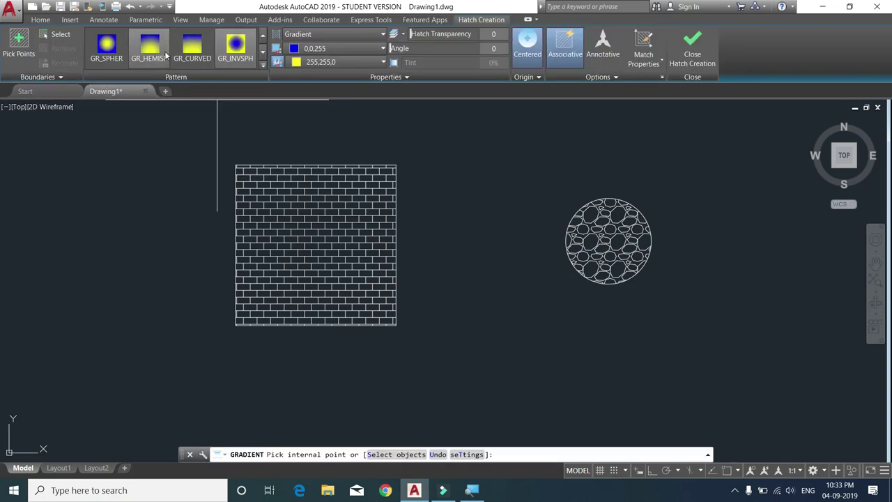
{"action": "left_click", "coordinate": [264, 67]}
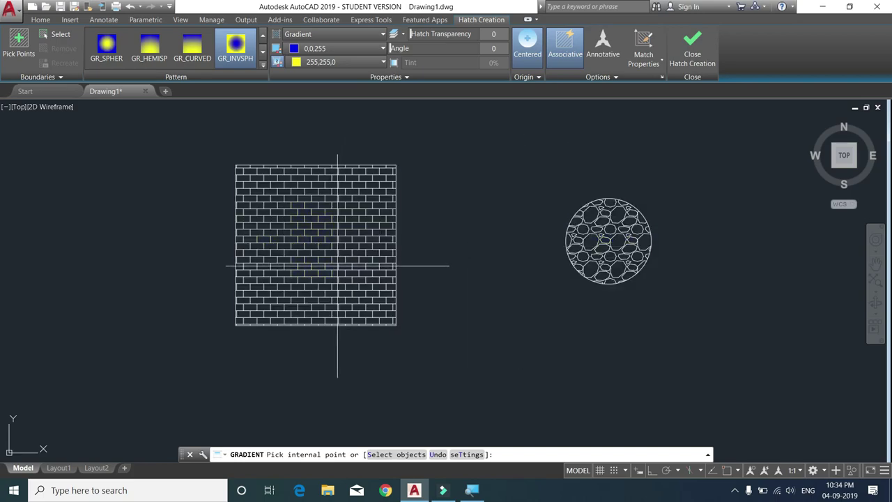
{"action": "left_click", "coordinate": [199, 52]}
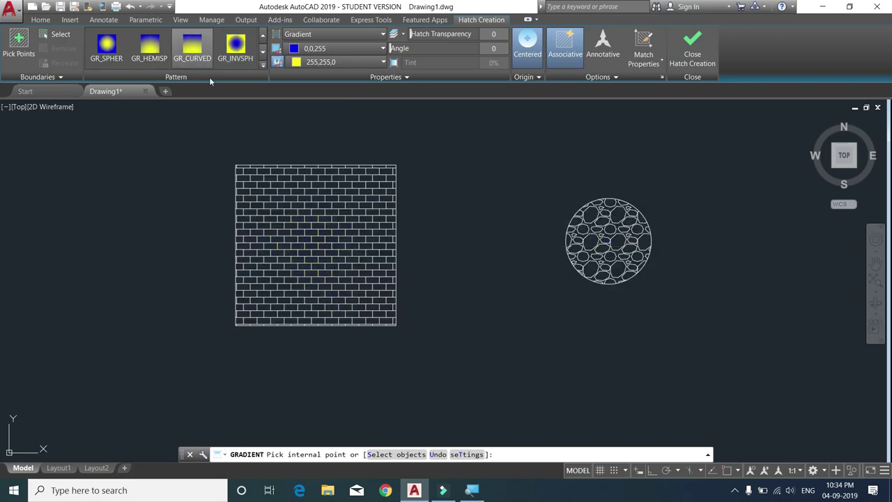
{"action": "left_click", "coordinate": [158, 53]}
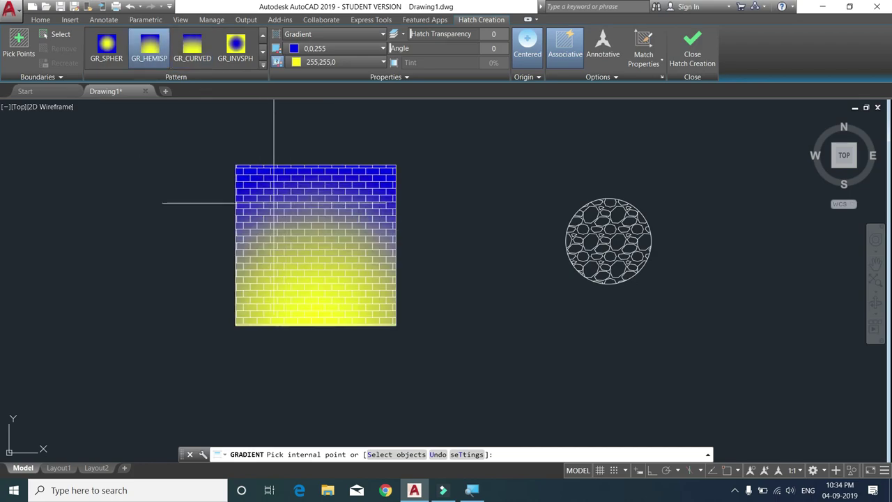
{"action": "left_click", "coordinate": [106, 47]}
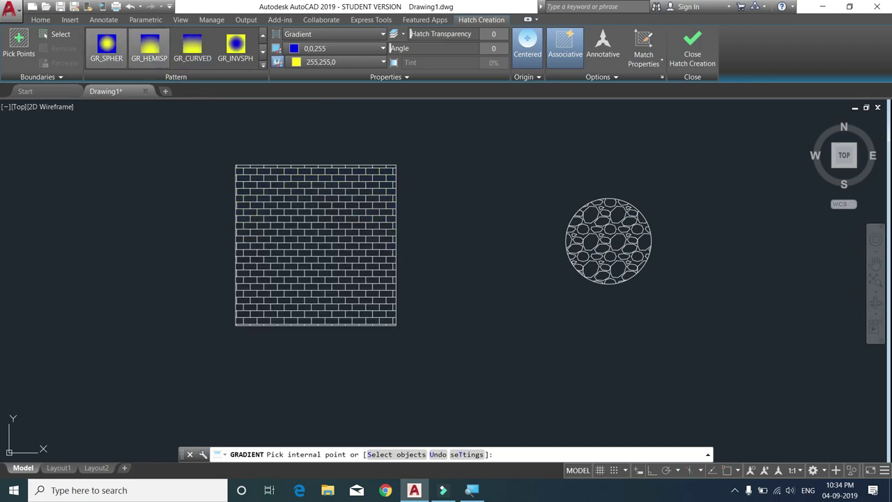
{"action": "left_click", "coordinate": [351, 242]}
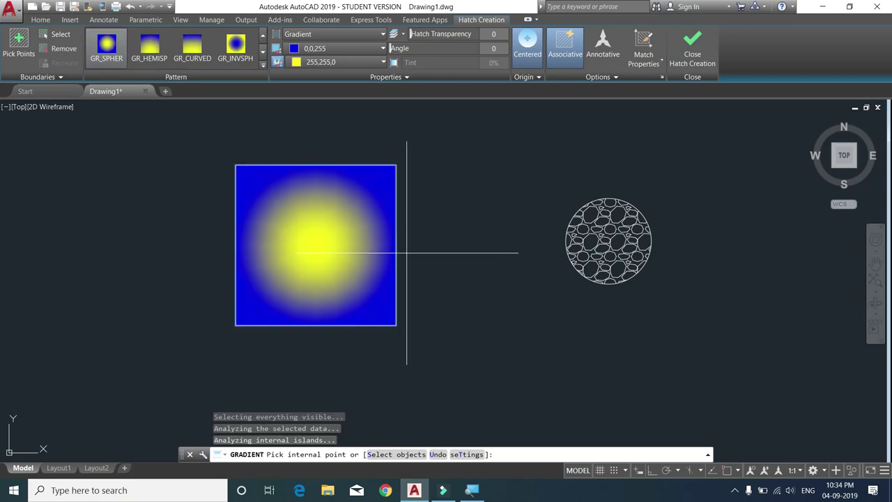
{"action": "right_click", "coordinate": [361, 240]}
{"action": "left_click", "coordinate": [373, 243]}
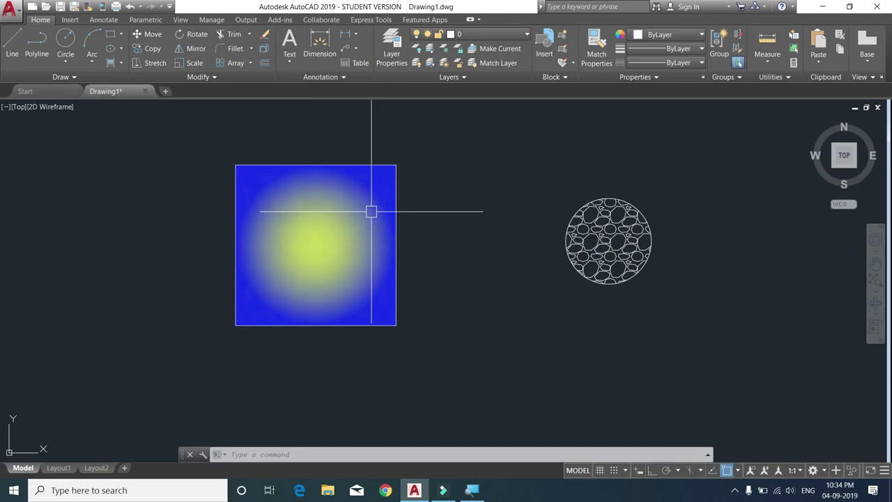
Send the rectangle's gradient fill to the back, behind the BRICK hatch
{"action": "left_click", "coordinate": [371, 210]}
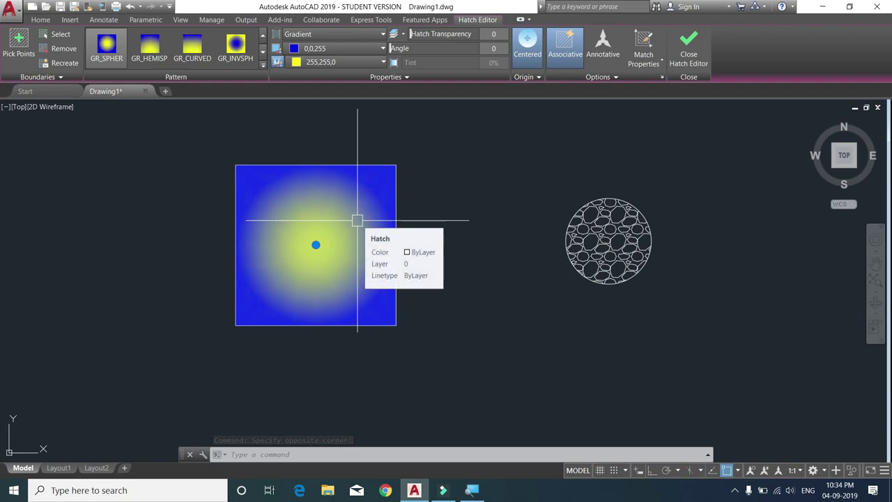
{"action": "right_click", "coordinate": [357, 223]}
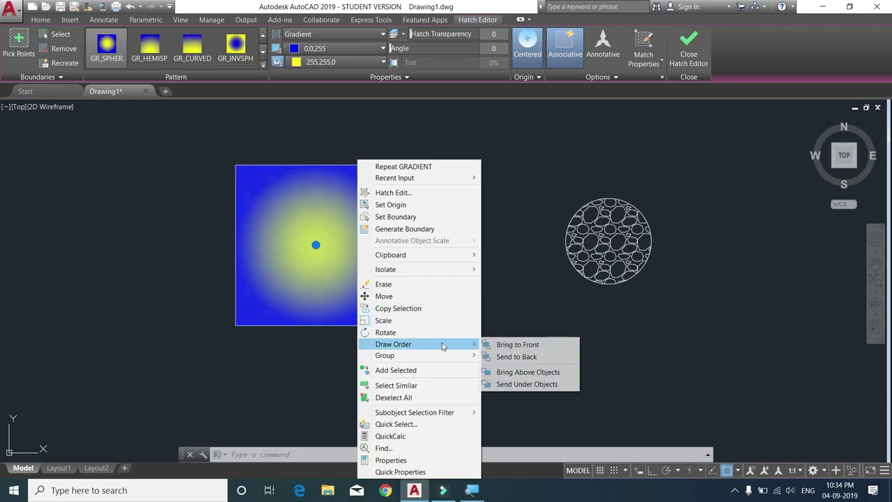
{"action": "mouse_move", "coordinate": [393, 344]}
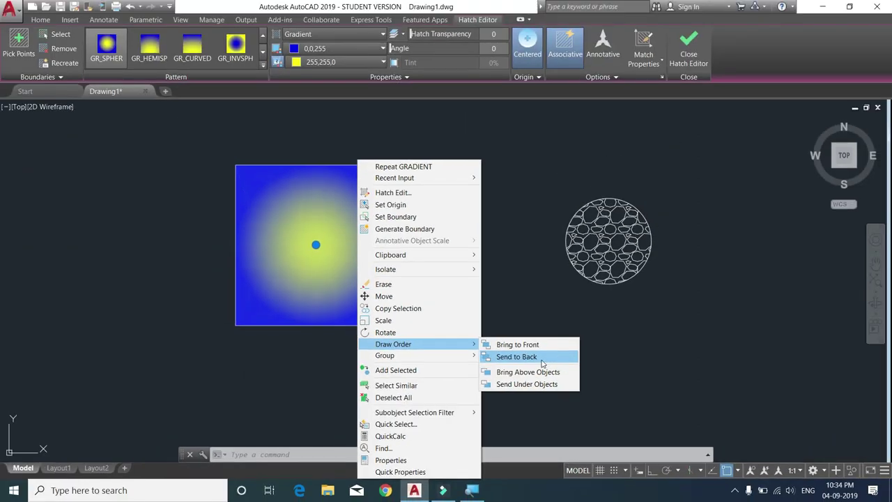
{"action": "left_click", "coordinate": [542, 363]}
{"action": "key", "text": "Escape"}
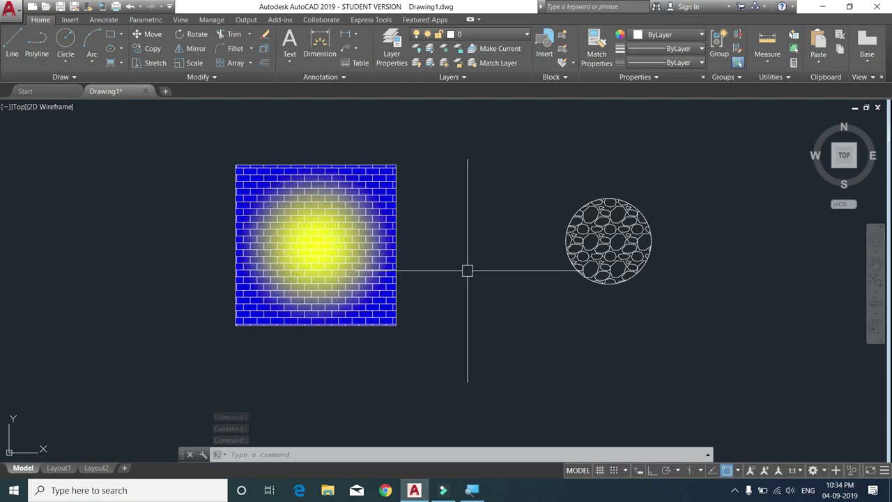
Fill the circle with a GR_INVSPH inverse spherical gradient
{"action": "left_click", "coordinate": [122, 64]}
{"action": "left_click", "coordinate": [130, 106]}
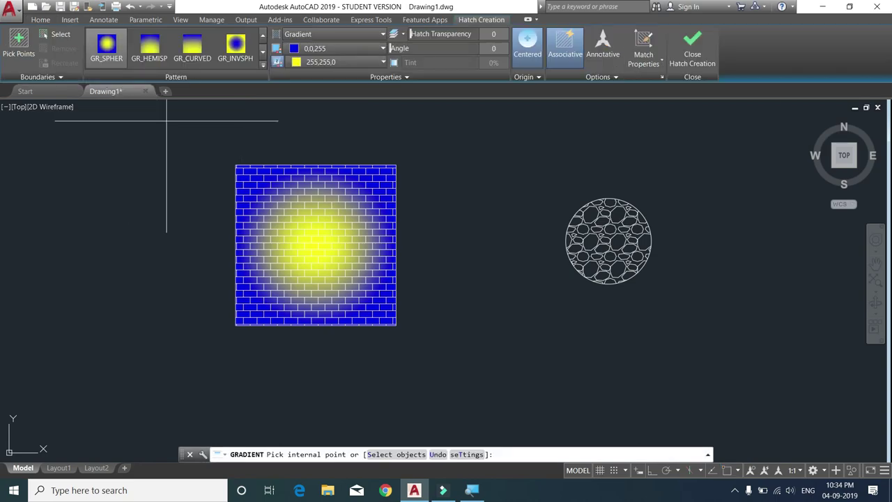
{"action": "left_click", "coordinate": [235, 46]}
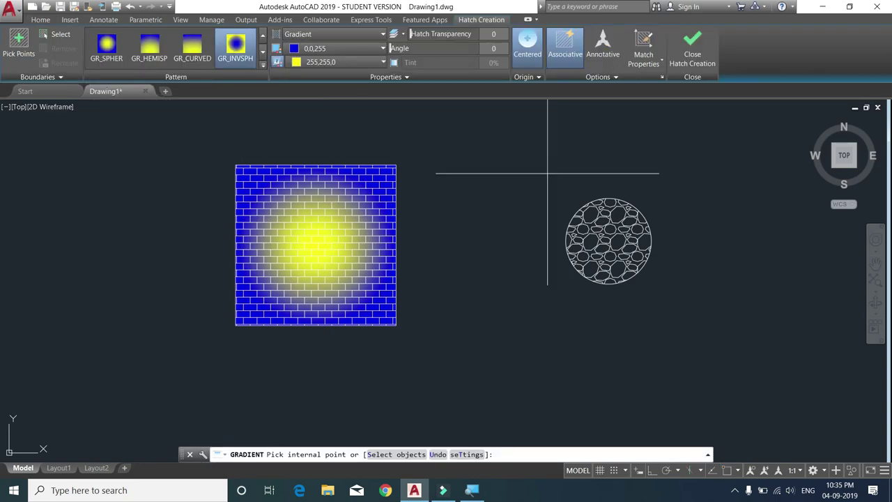
{"action": "left_click", "coordinate": [611, 233]}
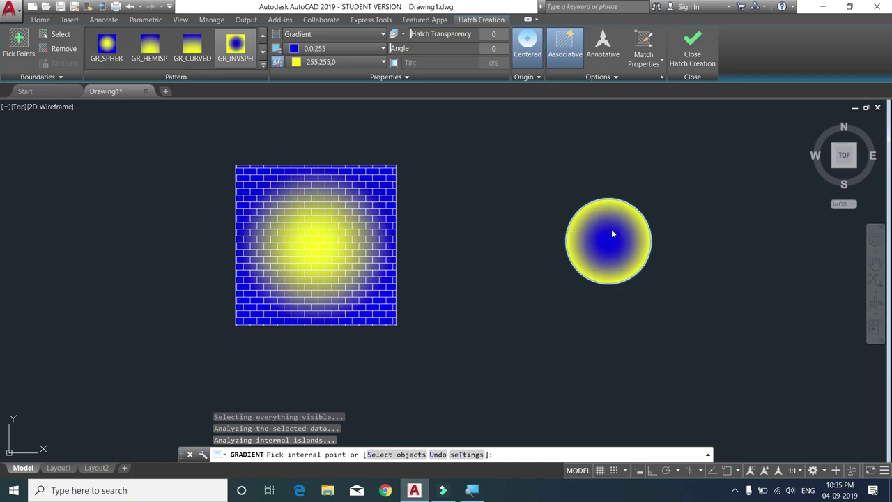
{"action": "right_click", "coordinate": [613, 234]}
{"action": "left_click", "coordinate": [625, 239]}
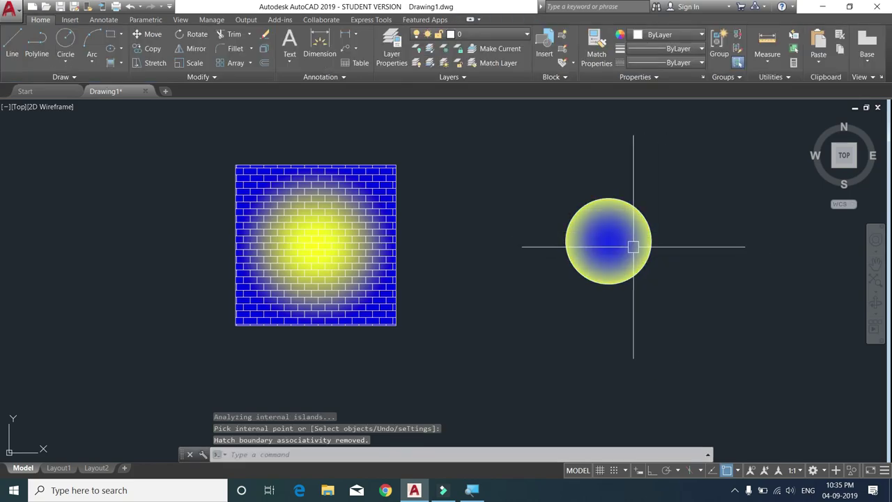
Send the circle's gradient to the back, behind the GRAVEL hatch
{"action": "left_click", "coordinate": [631, 244]}
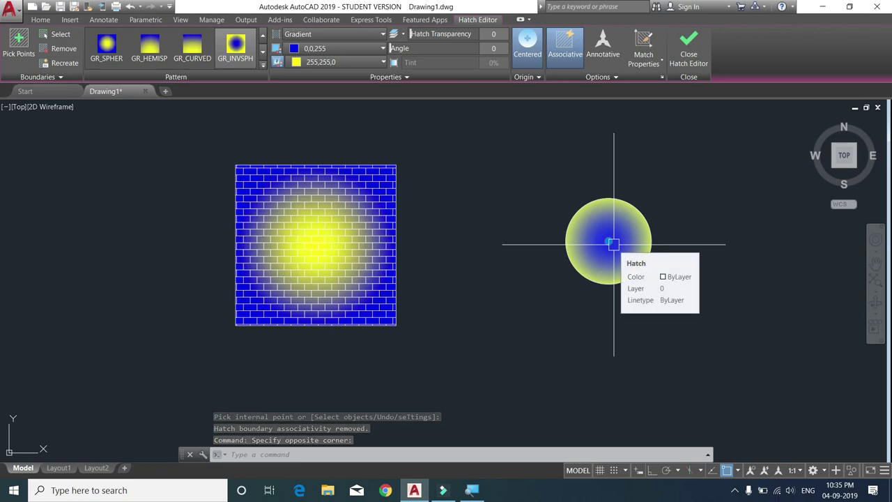
{"action": "right_click", "coordinate": [613, 244]}
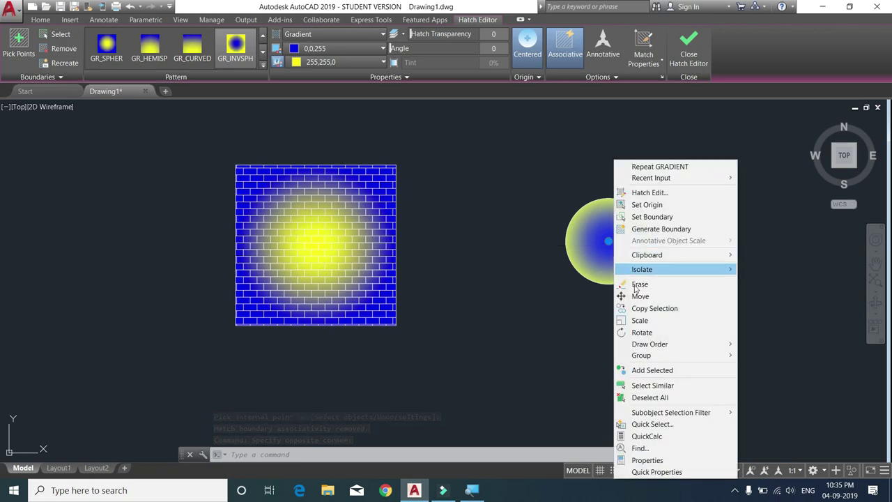
{"action": "mouse_move", "coordinate": [649, 343]}
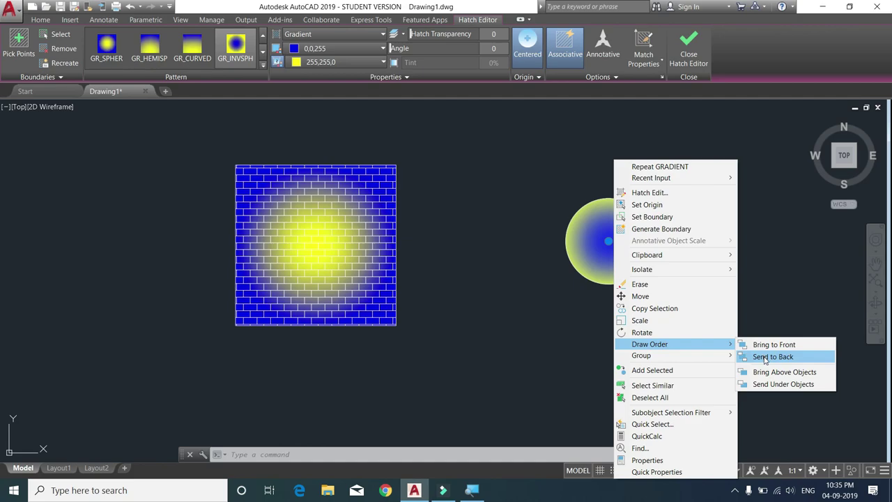
{"action": "left_click", "coordinate": [772, 356]}
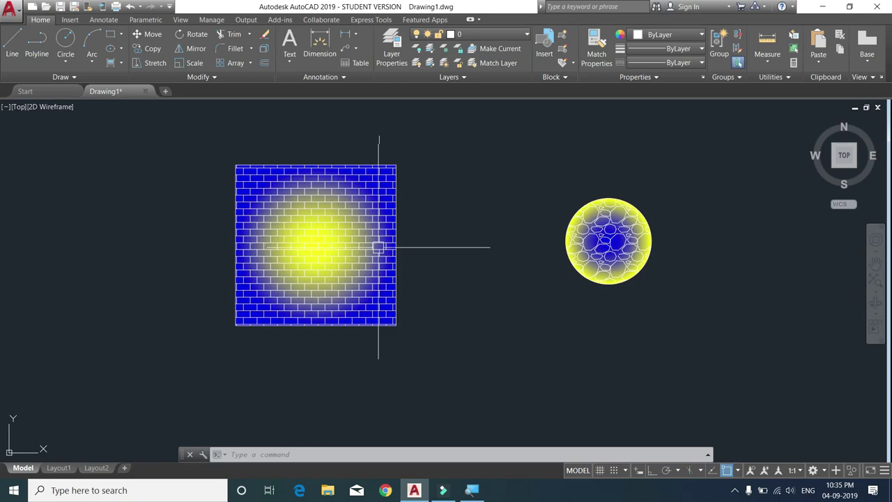
Delete the rectangle's BRICK hatch and select its gradient fill
{"action": "left_click", "coordinate": [364, 246]}
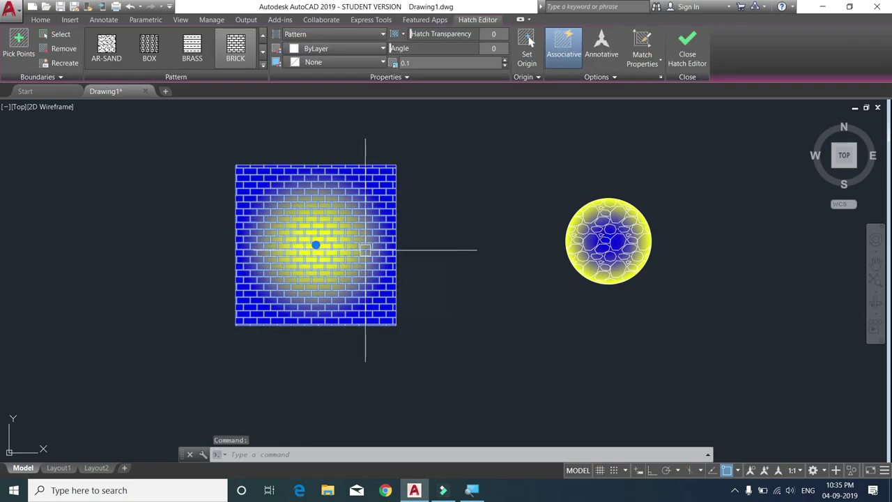
{"action": "key", "text": "Delete"}
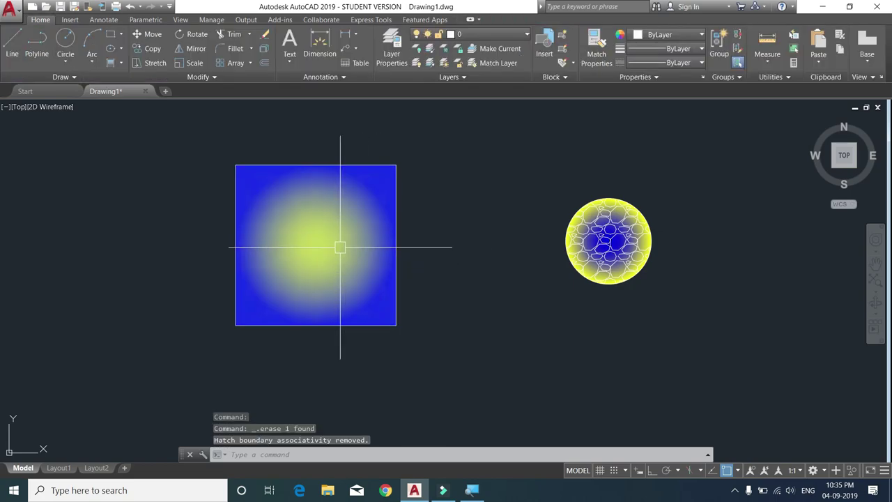
{"action": "left_click", "coordinate": [339, 246]}
{"action": "left_click", "coordinate": [340, 247]}
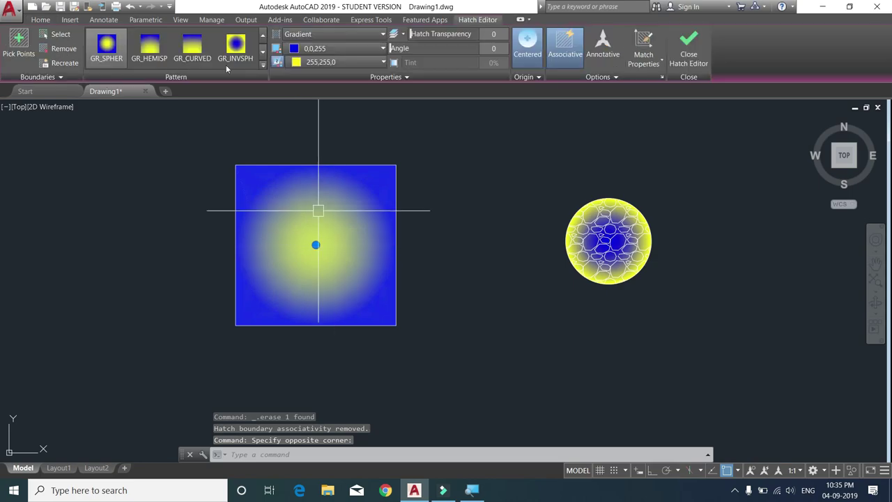
Change the rectangle gradient's second colour to red, then reselect the gradient
{"action": "left_click", "coordinate": [192, 46]}
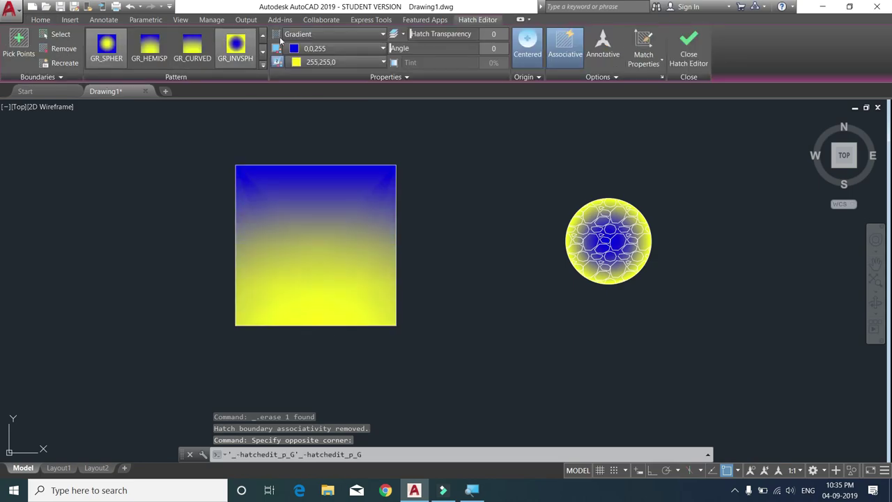
{"action": "left_click", "coordinate": [327, 62]}
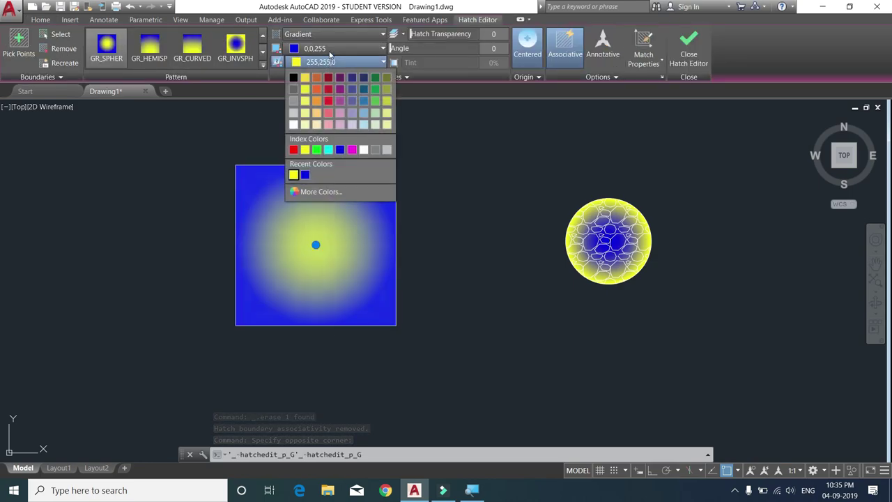
{"action": "left_click", "coordinate": [330, 50]}
{"action": "left_click", "coordinate": [330, 50]}
{"action": "left_click", "coordinate": [330, 50]}
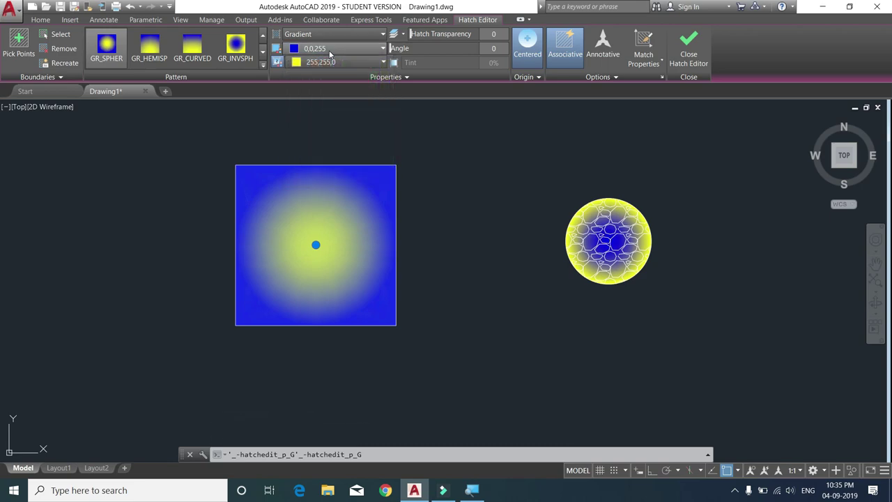
{"action": "left_click", "coordinate": [329, 62]}
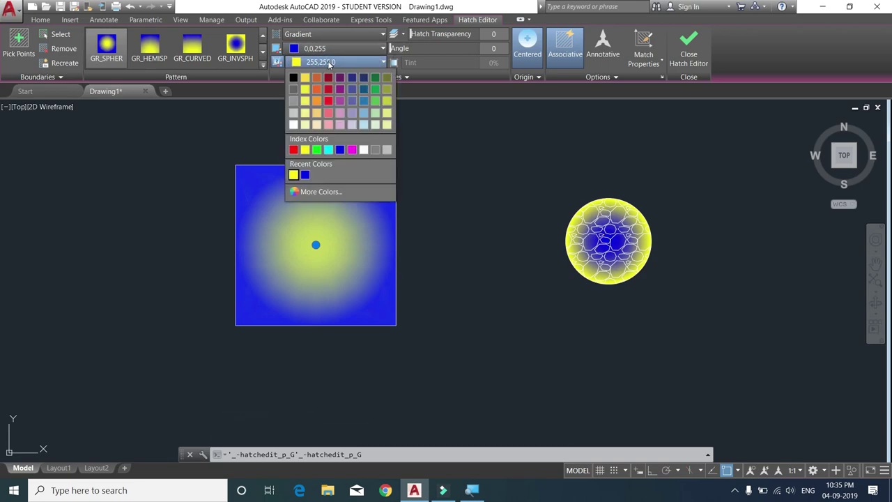
{"action": "left_click", "coordinate": [326, 102]}
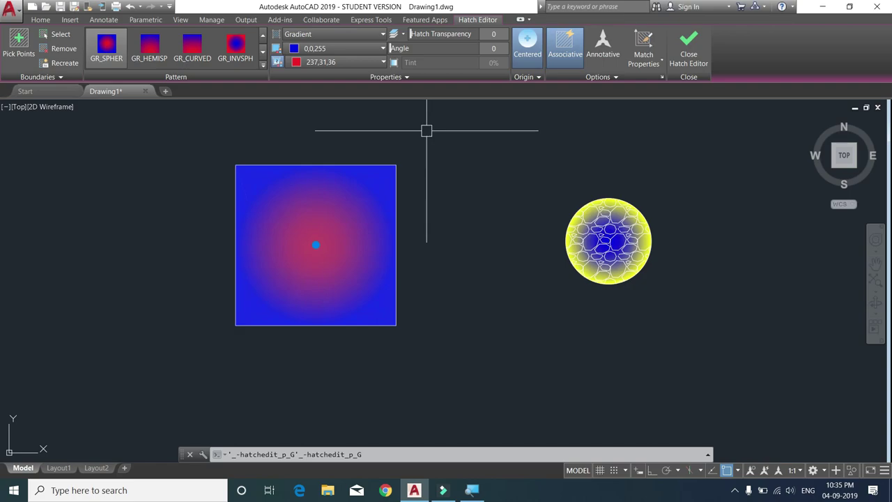
{"action": "key", "text": "Escape"}
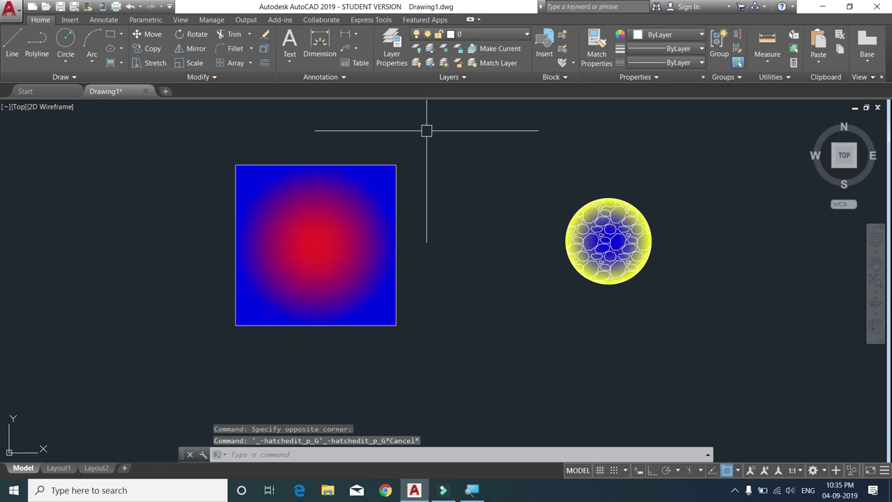
{"action": "left_click", "coordinate": [358, 225]}
Delete the gradient, hatch the square with ANSI32 diagonal lines, then erase that hatch
{"action": "key", "text": "Delete"}
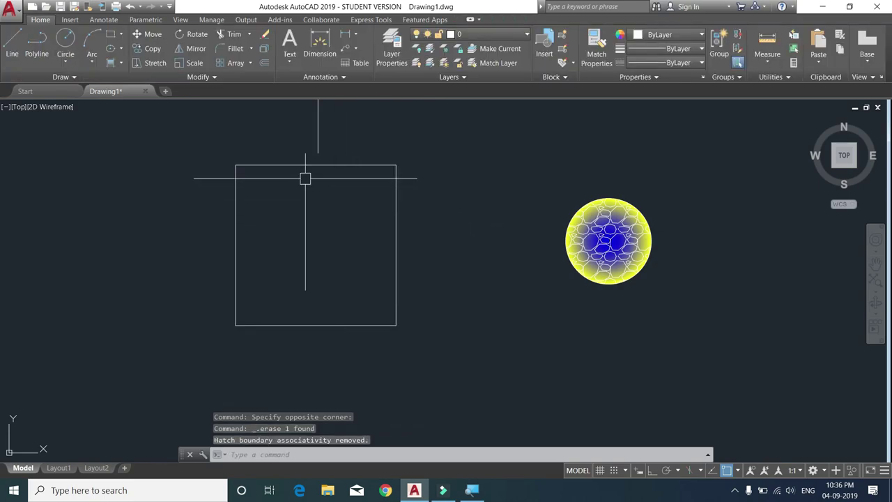
{"action": "left_click", "coordinate": [121, 62]}
{"action": "left_click", "coordinate": [122, 83]}
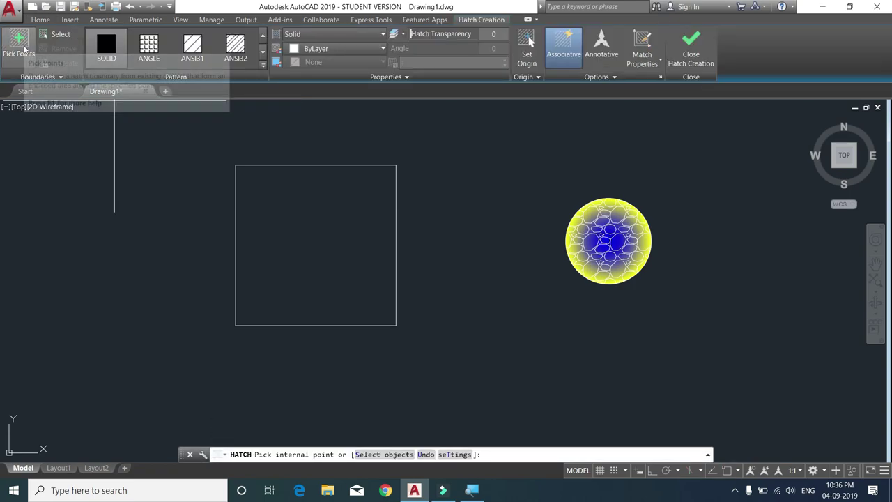
{"action": "left_click", "coordinate": [61, 40]}
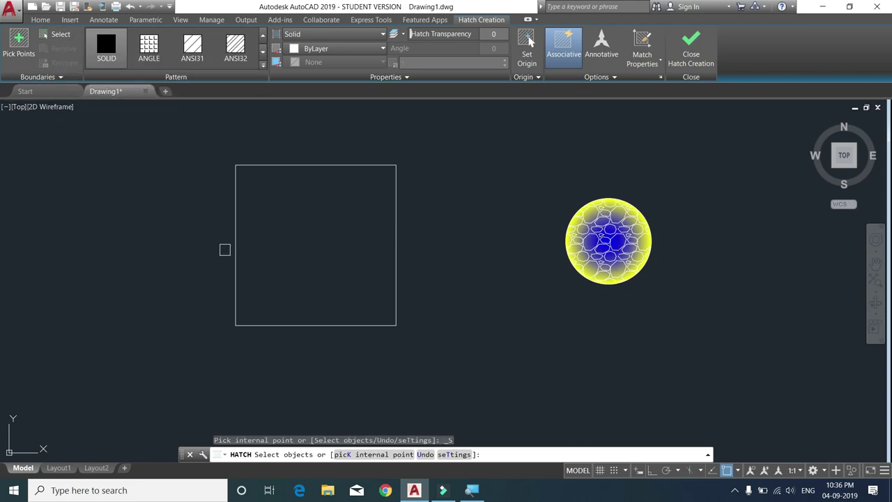
{"action": "left_click", "coordinate": [236, 249]}
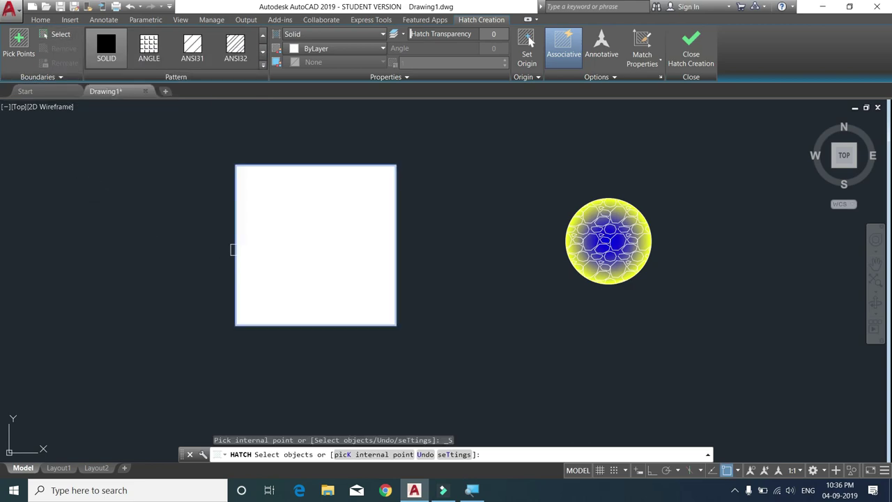
{"action": "left_click", "coordinate": [230, 50]}
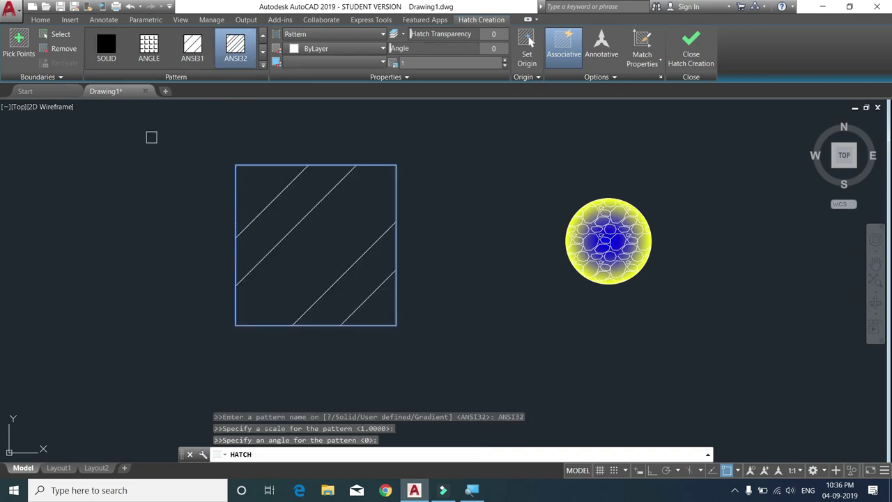
{"action": "key", "text": "Escape"}
{"action": "left_click", "coordinate": [300, 230]}
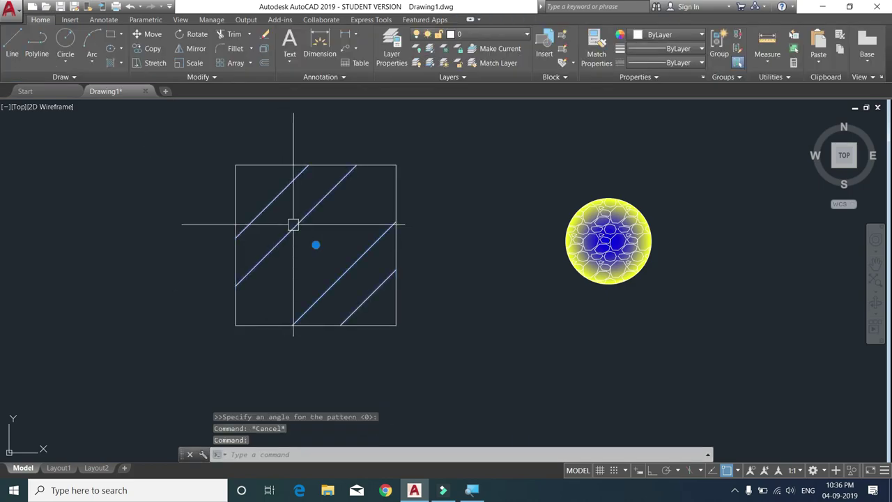
{"action": "key", "text": "Delete"}
Rerun HATCH, switch between Pick Points and Select objects, then cancel without hatching
{"action": "type", "text": "h"}
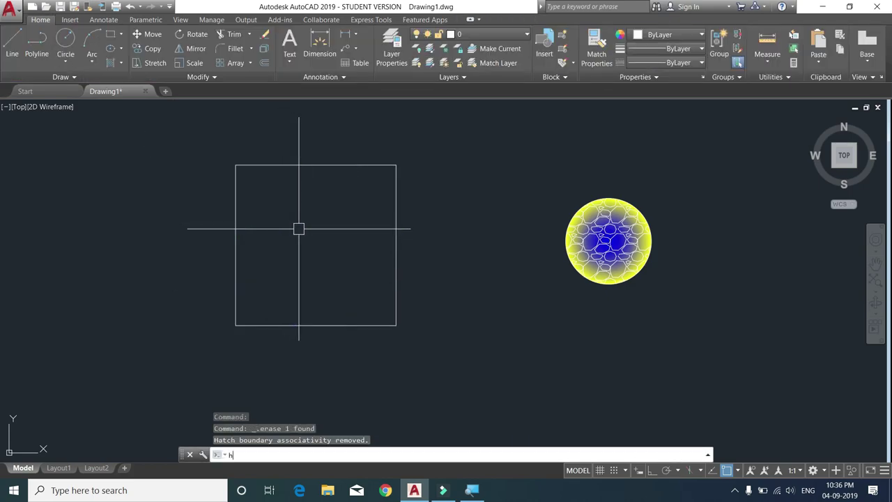
{"action": "key", "text": "Return"}
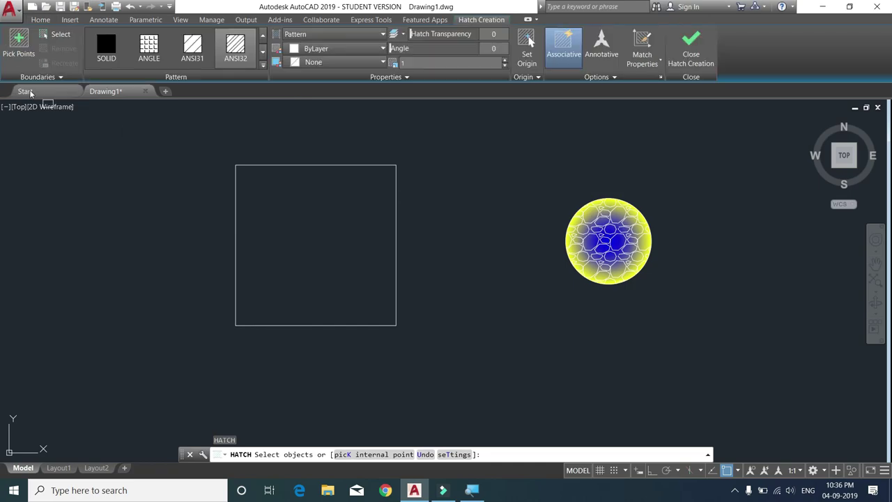
{"action": "left_click", "coordinate": [18, 42]}
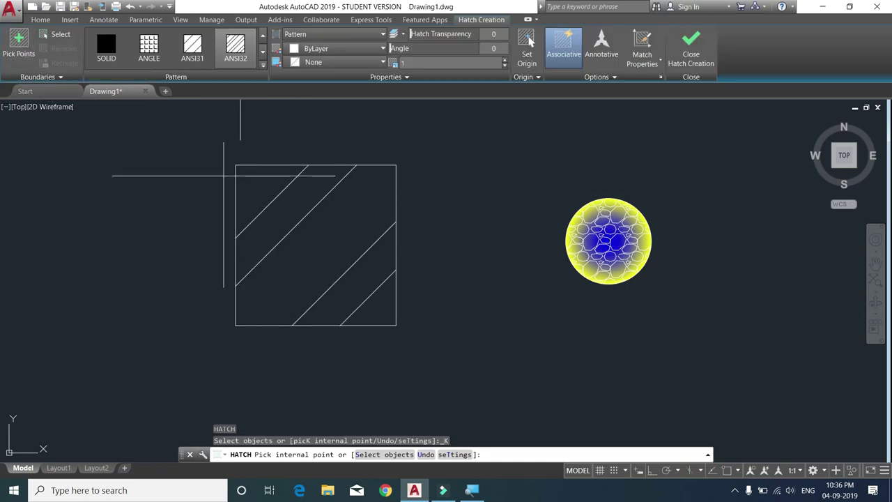
{"action": "left_click", "coordinate": [56, 35]}
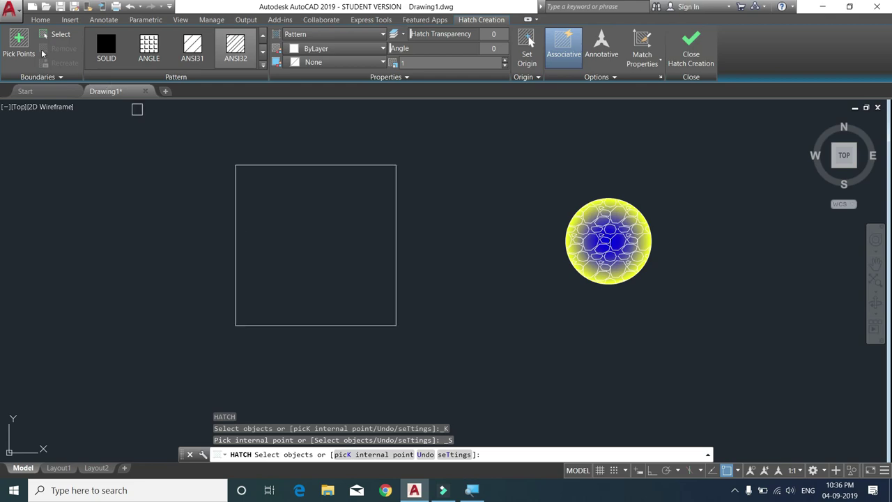
{"action": "left_click", "coordinate": [14, 45]}
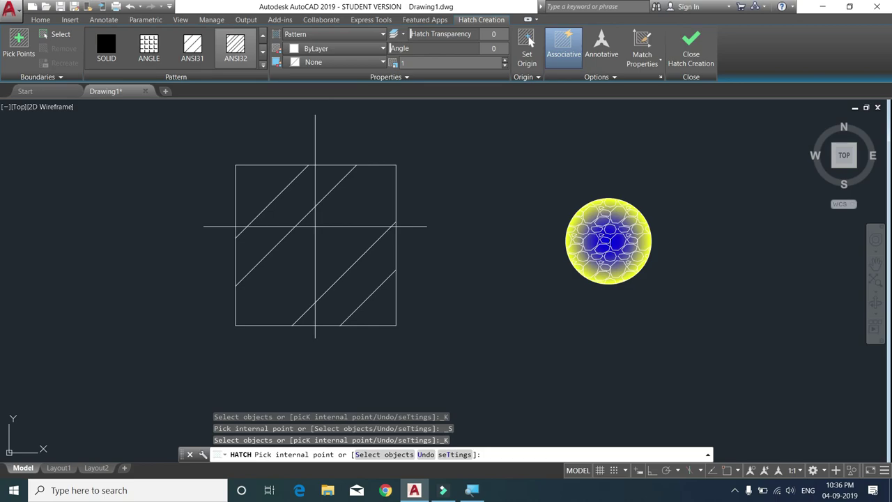
{"action": "key", "text": "Escape"}
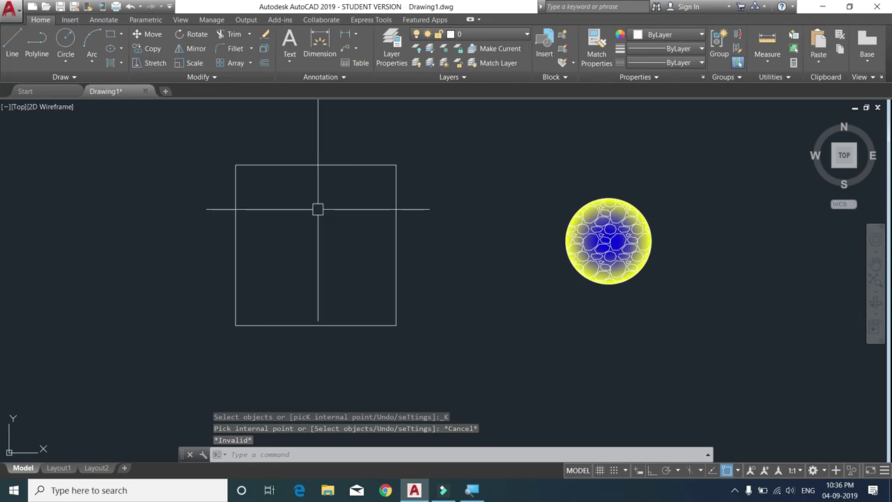
Select everything with Ctrl+A and erase the square and circle with E
{"action": "key", "text": "ctrl+a"}
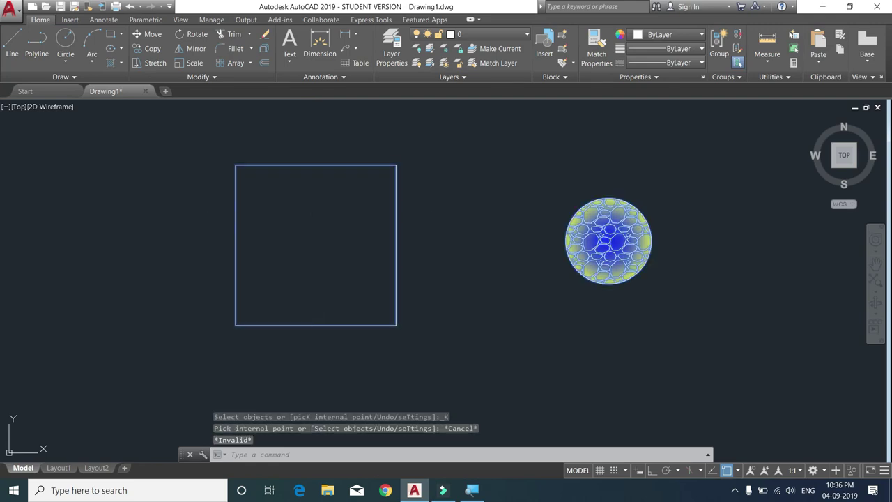
{"action": "key", "text": "ctrl+a"}
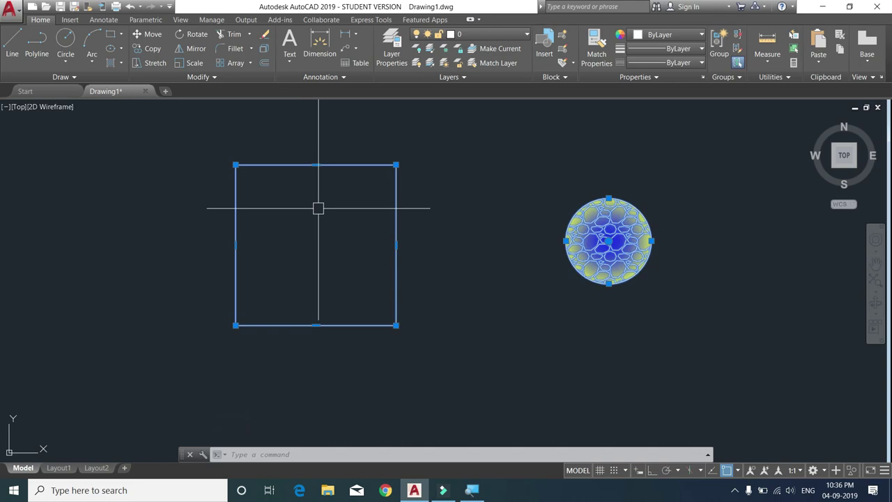
{"action": "type", "text": "e"}
{"action": "key", "text": "Return"}
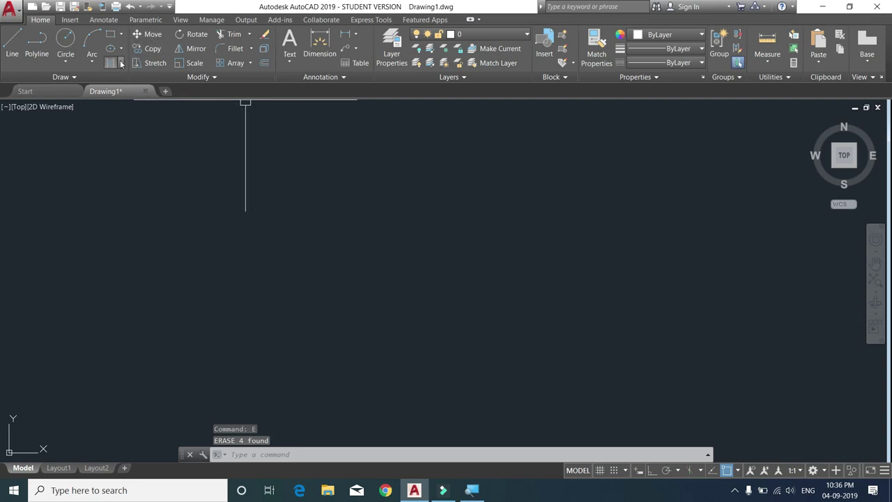
{"action": "left_click", "coordinate": [121, 63]}
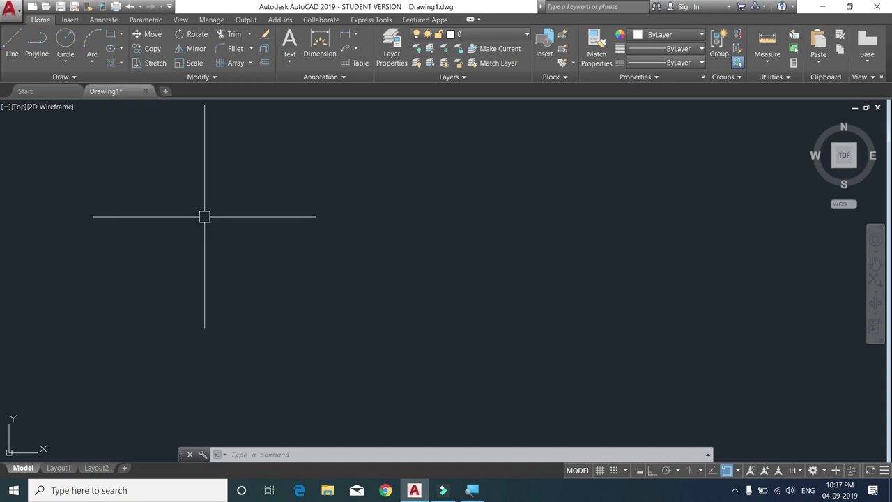
Draw a 20 by 10 rectangle using the Dimensions option
{"action": "type", "text": "rec"}
{"action": "key", "text": "Return"}
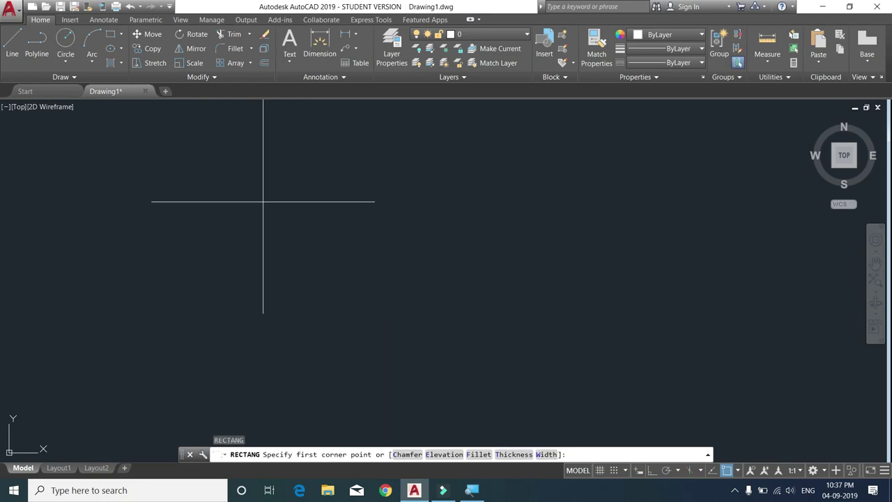
{"action": "left_click", "coordinate": [216, 202]}
{"action": "type", "text": "d"}
{"action": "key", "text": "Return"}
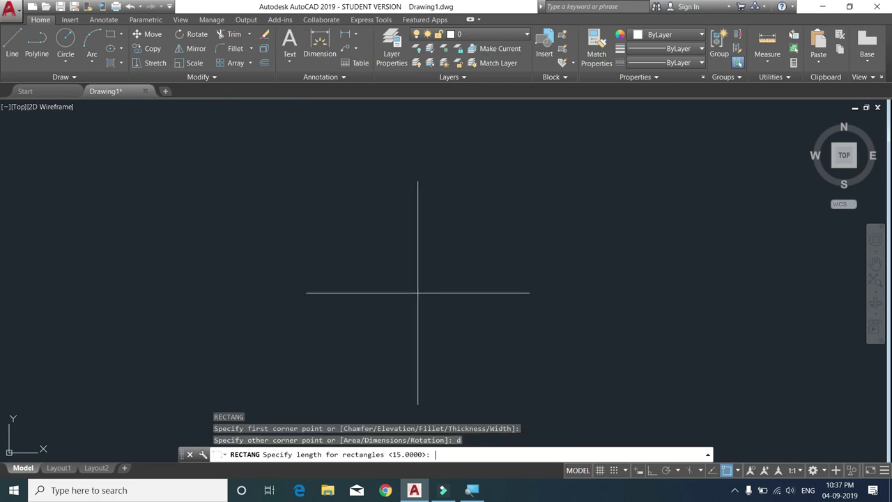
{"action": "type", "text": "20"}
{"action": "key", "text": "Return"}
{"action": "type", "text": "10"}
{"action": "key", "text": "Return"}
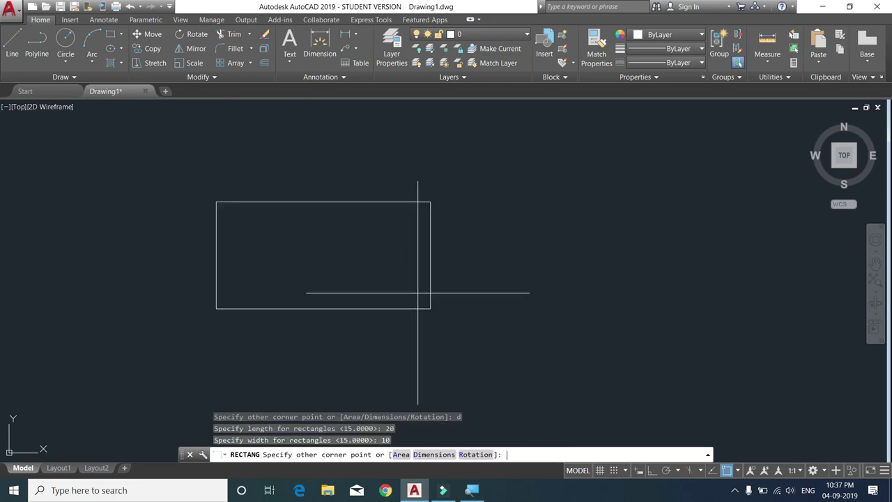
{"action": "left_click", "coordinate": [420, 295]}
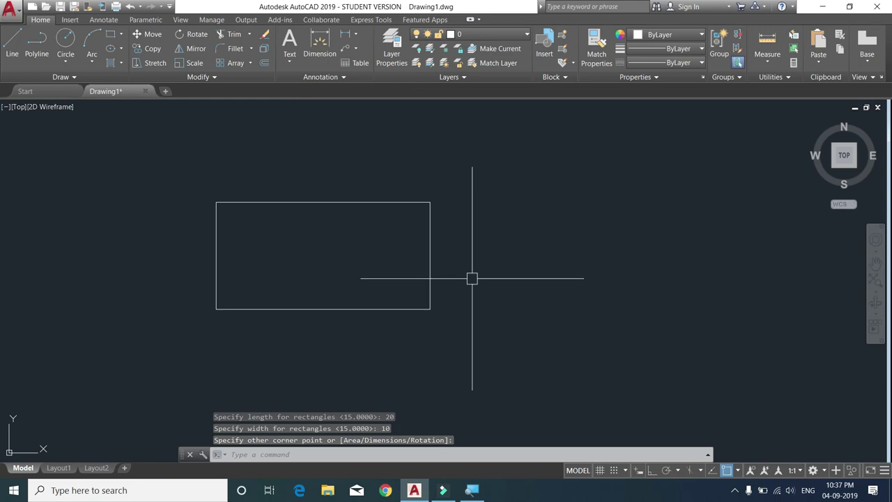
Draw a circle centred on the rectangle's right-edge midpoint, passing through the top-right corner
{"action": "type", "text": "c"}
{"action": "key", "text": "Return"}
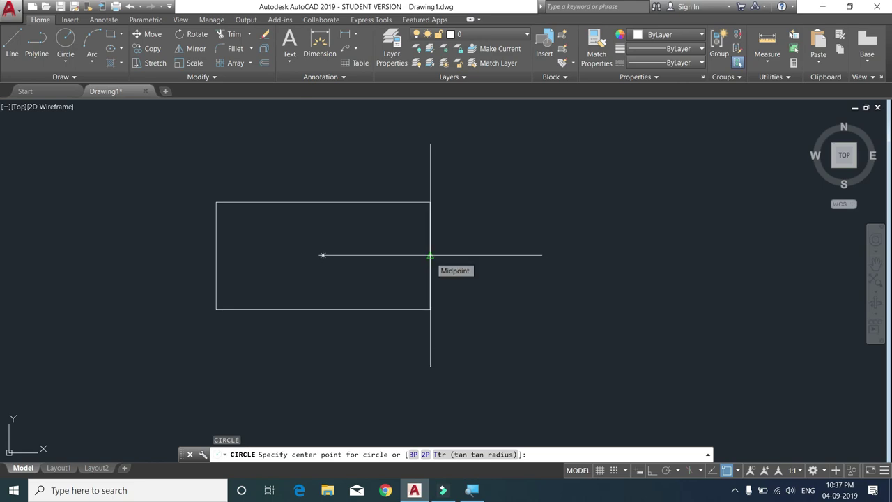
{"action": "left_click", "coordinate": [430, 255]}
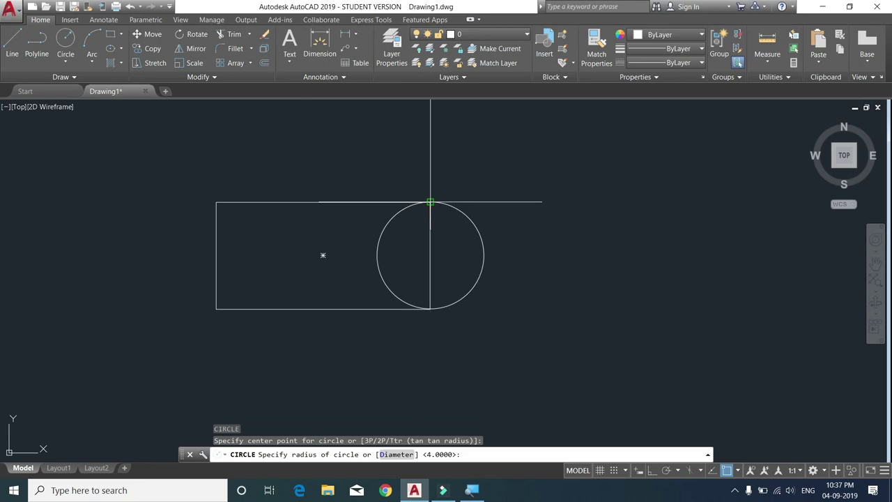
{"action": "left_click", "coordinate": [430, 202]}
{"action": "scroll", "coordinate": [411, 245], "scroll_direction": "up", "scroll_amount": 2}
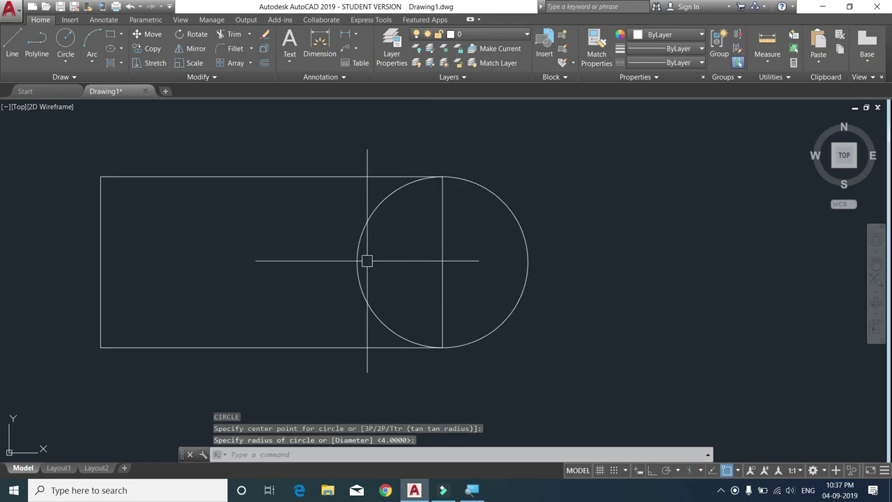
Trim away the rectangle's right edge inside the circle and the circle's left half
{"action": "type", "text": "t"}
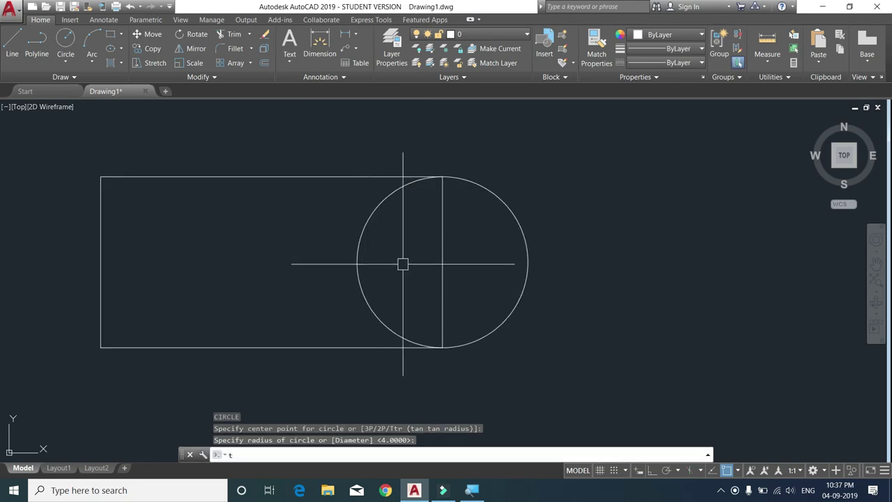
{"action": "type", "text": "r"}
{"action": "key", "text": "Return"}
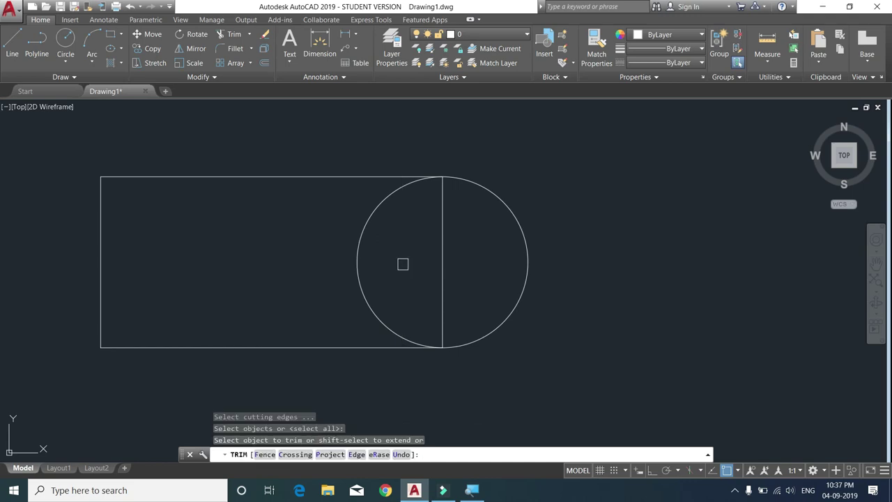
{"action": "left_click", "coordinate": [442, 256]}
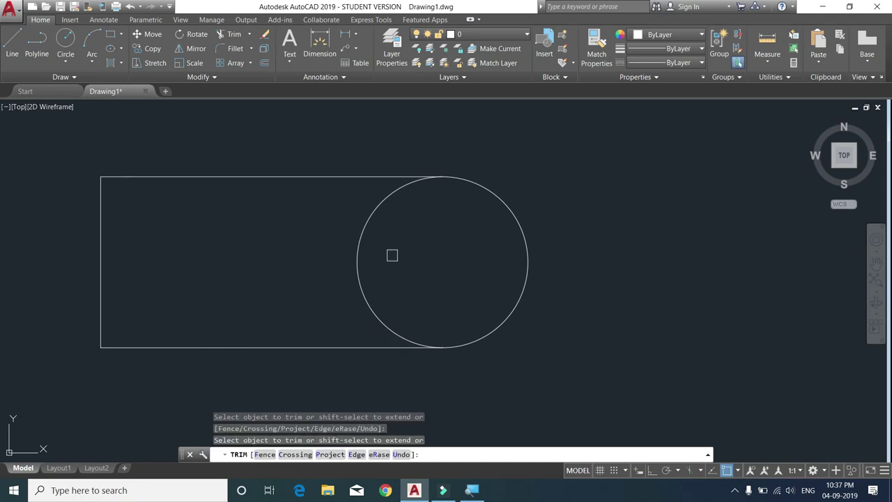
{"action": "left_click", "coordinate": [359, 254]}
{"action": "key", "text": "Escape"}
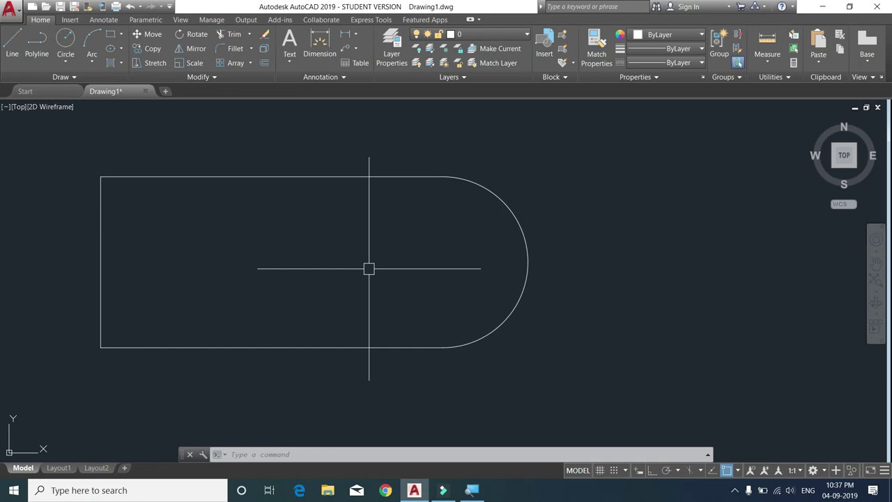
{"action": "left_click", "coordinate": [317, 177]}
{"action": "key", "text": "Escape"}
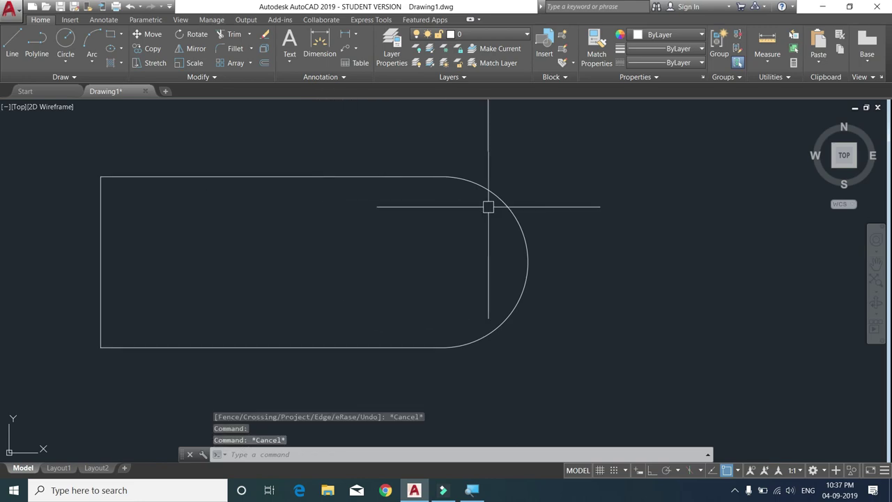
{"action": "left_click", "coordinate": [500, 205]}
{"action": "key", "text": "Escape"}
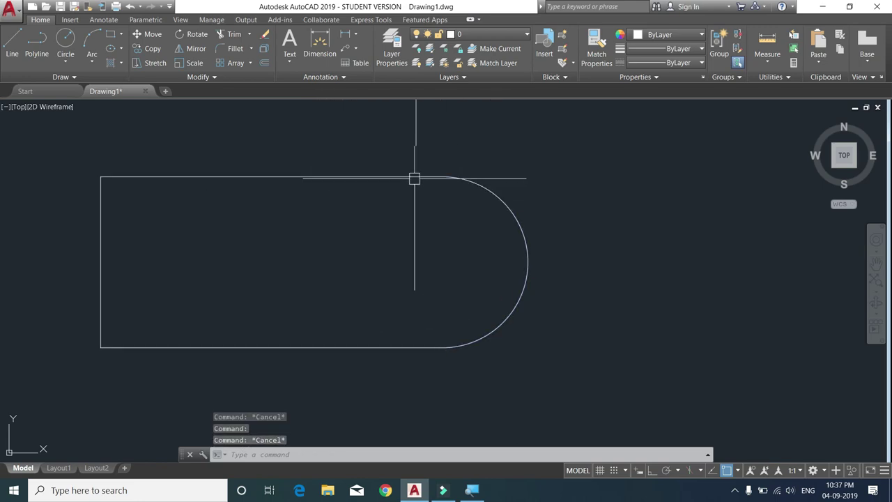
{"action": "left_click", "coordinate": [398, 177]}
{"action": "key", "text": "Escape"}
{"action": "left_click", "coordinate": [496, 193]}
{"action": "key", "text": "Escape"}
{"action": "scroll", "coordinate": [348, 216], "scroll_direction": "down", "scroll_amount": 4}
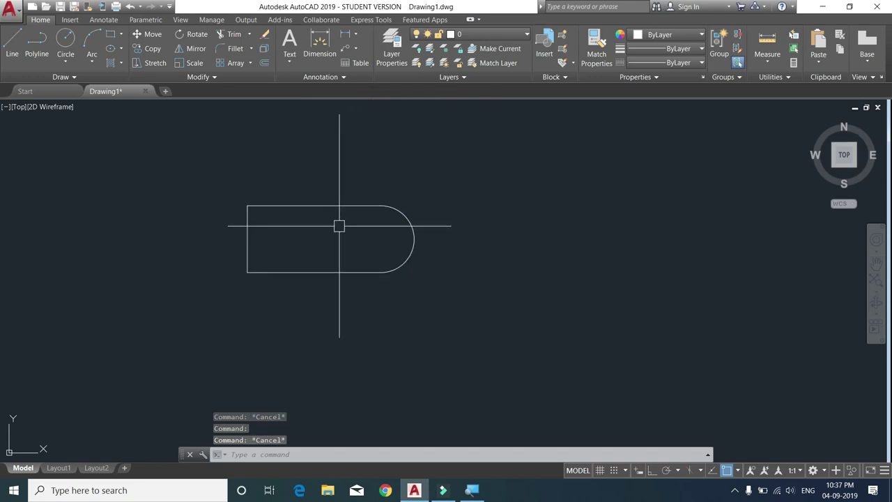
{"action": "scroll", "coordinate": [352, 227], "scroll_direction": "up", "scroll_amount": 1}
{"action": "scroll", "coordinate": [355, 226], "scroll_direction": "up", "scroll_amount": 1}
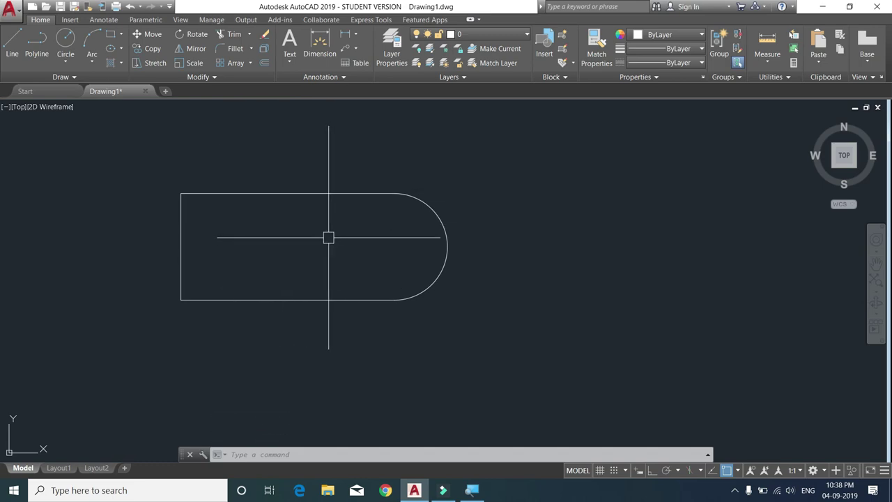
{"action": "left_click", "coordinate": [292, 192]}
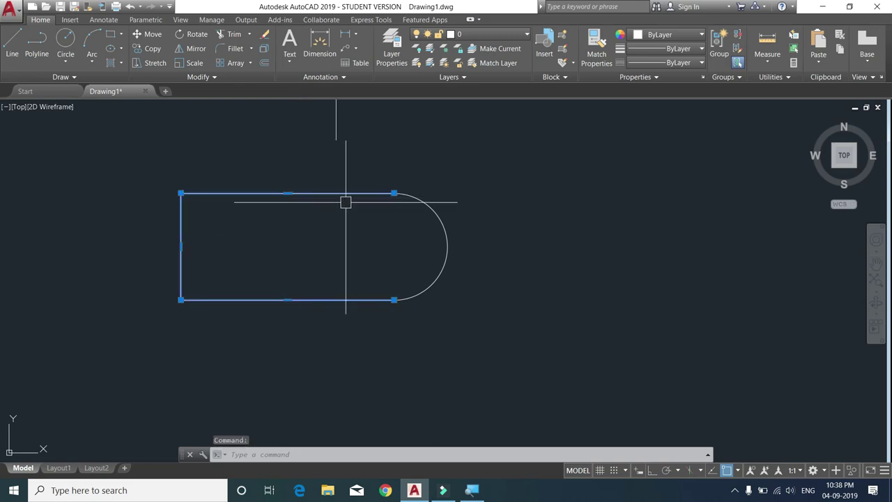
{"action": "key", "text": "Escape"}
{"action": "left_click", "coordinate": [439, 209]}
{"action": "key", "text": "Escape"}
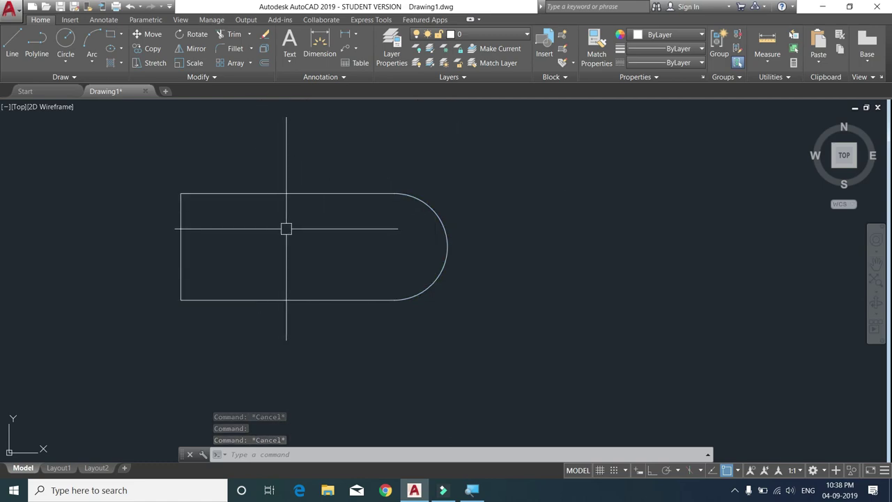
Create a boundary polyline from a point inside the D-shape and select it to verify
{"action": "left_click", "coordinate": [122, 63]}
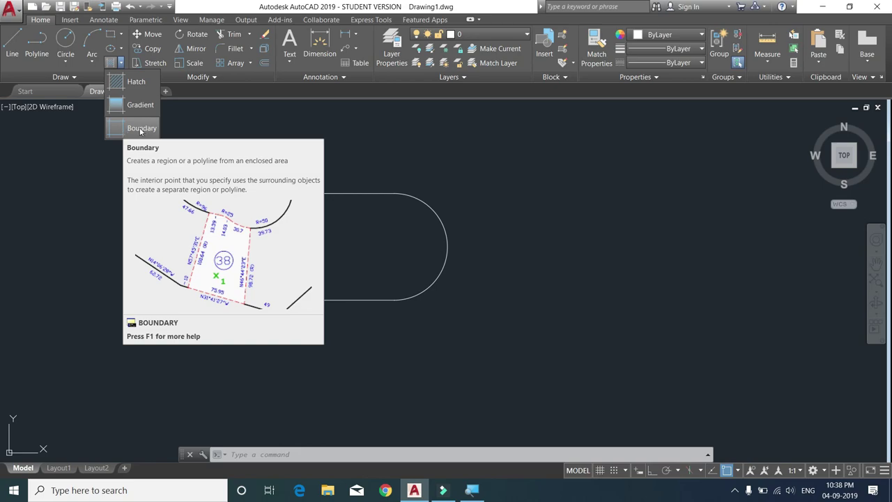
{"action": "left_click", "coordinate": [140, 128]}
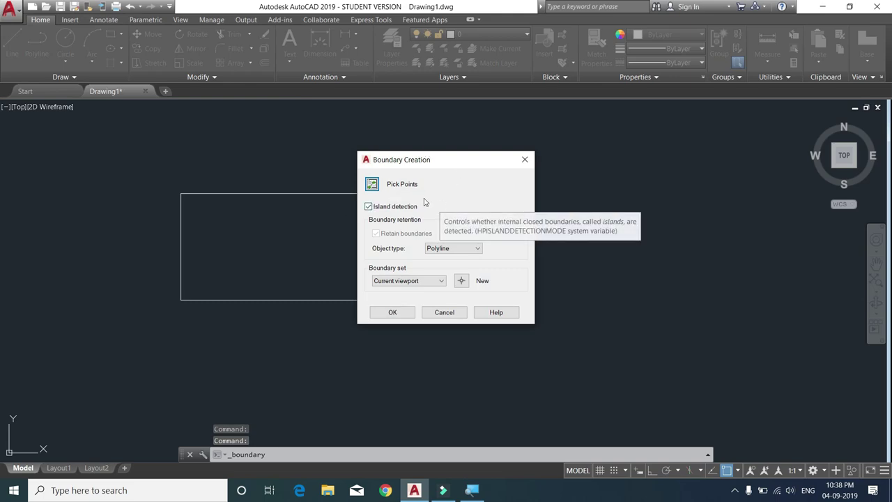
{"action": "left_click", "coordinate": [373, 185]}
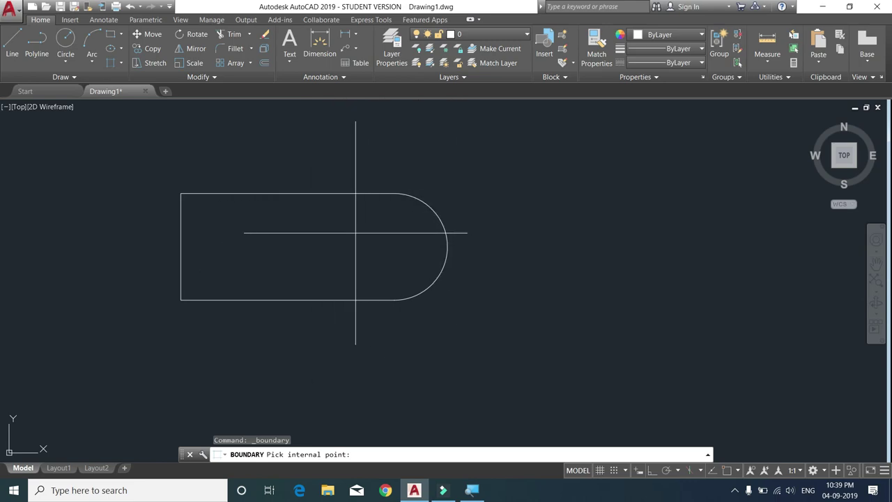
{"action": "left_click", "coordinate": [318, 235]}
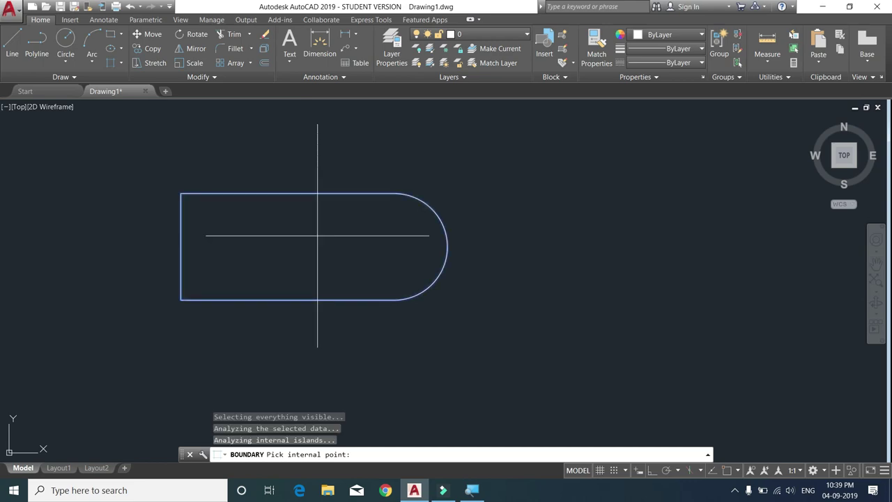
{"action": "key", "text": "Return"}
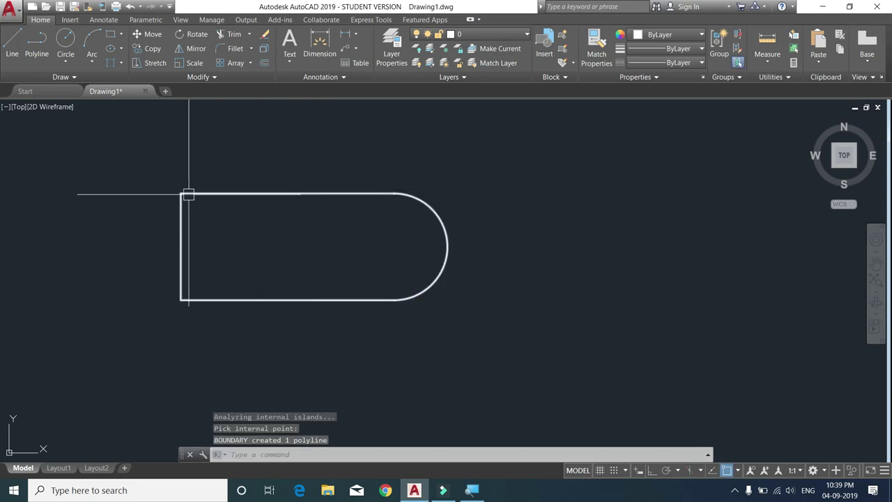
{"action": "left_click", "coordinate": [421, 198]}
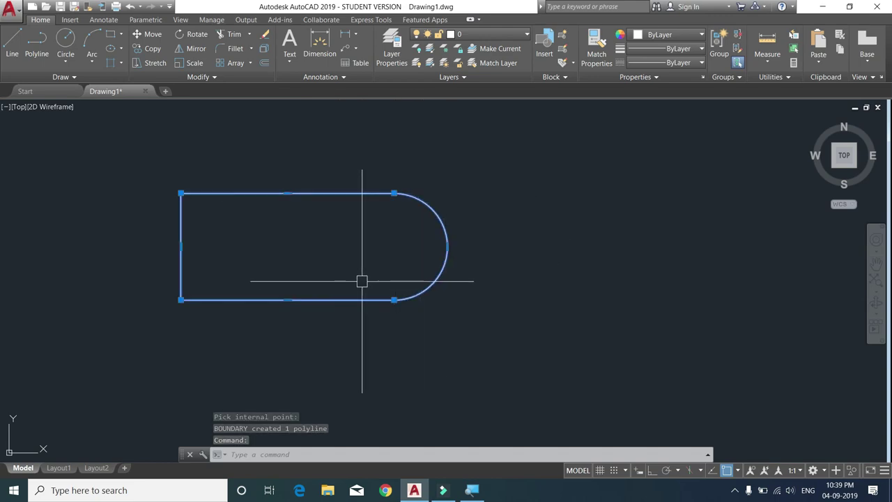
{"action": "key", "text": "Escape"}
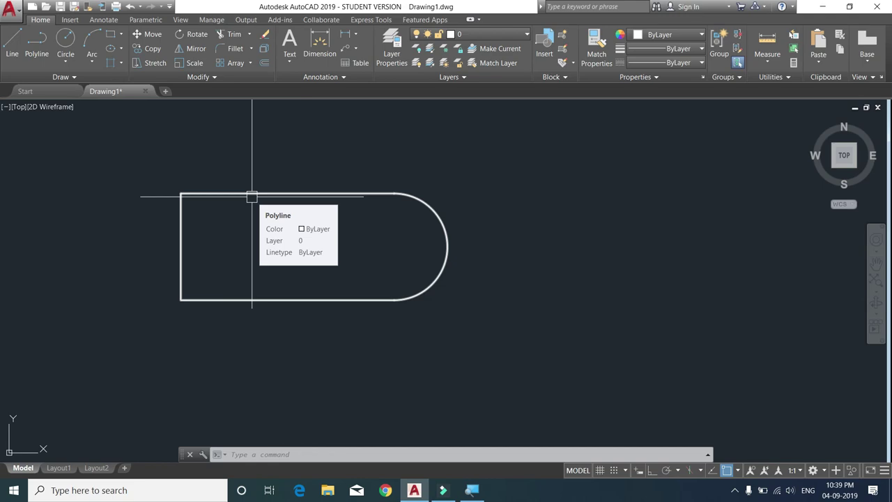
{"action": "left_click", "coordinate": [283, 193]}
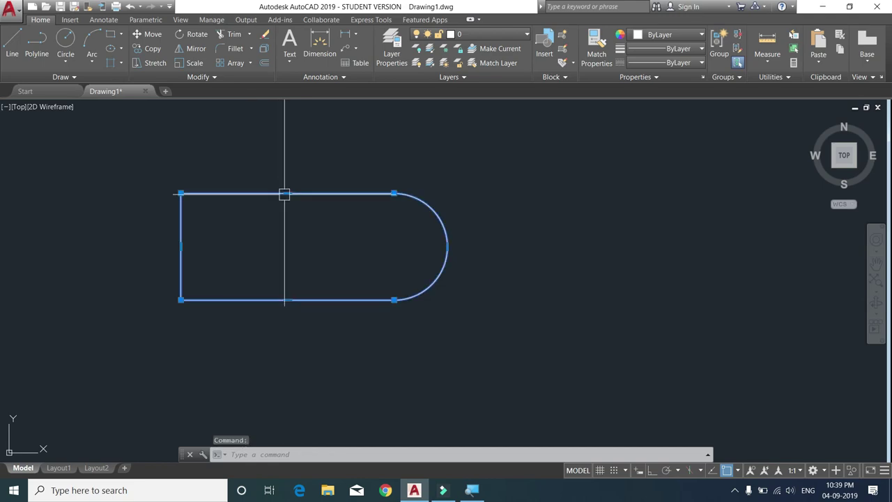
{"action": "key", "text": "Escape"}
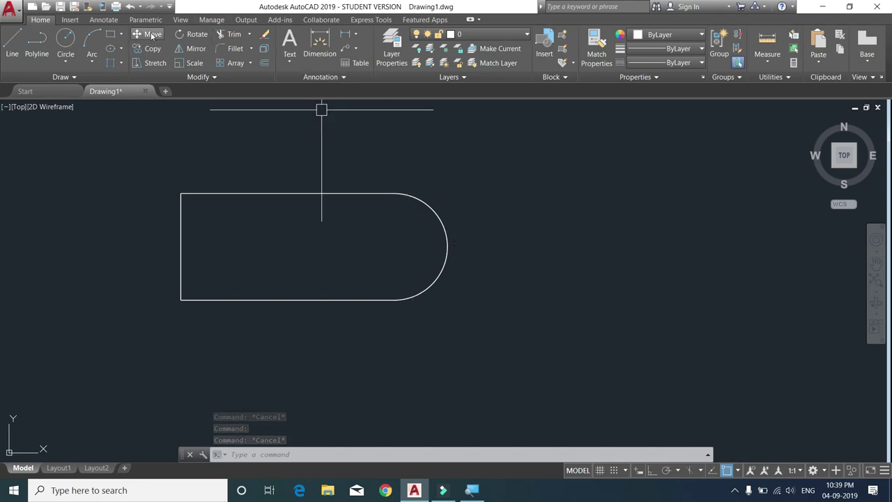
{"action": "left_click", "coordinate": [111, 159]}
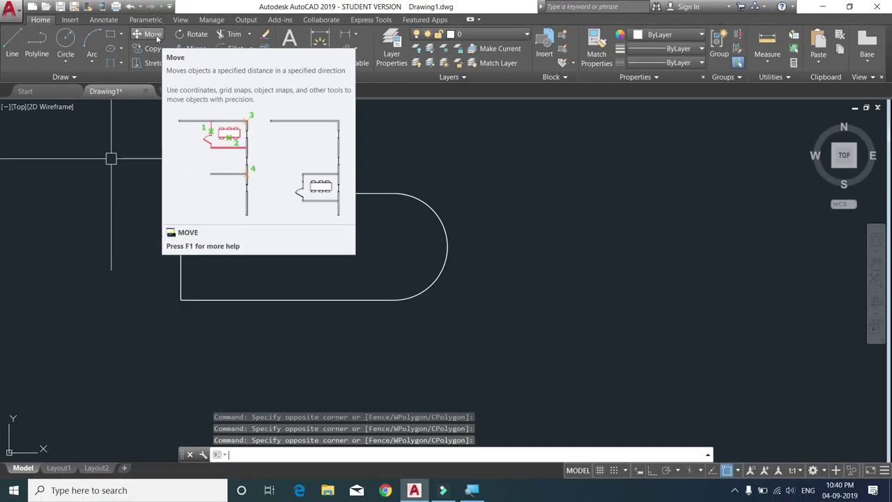
Move the boundary polyline from its top-left corner to the right of the original
{"action": "left_click", "coordinate": [152, 34]}
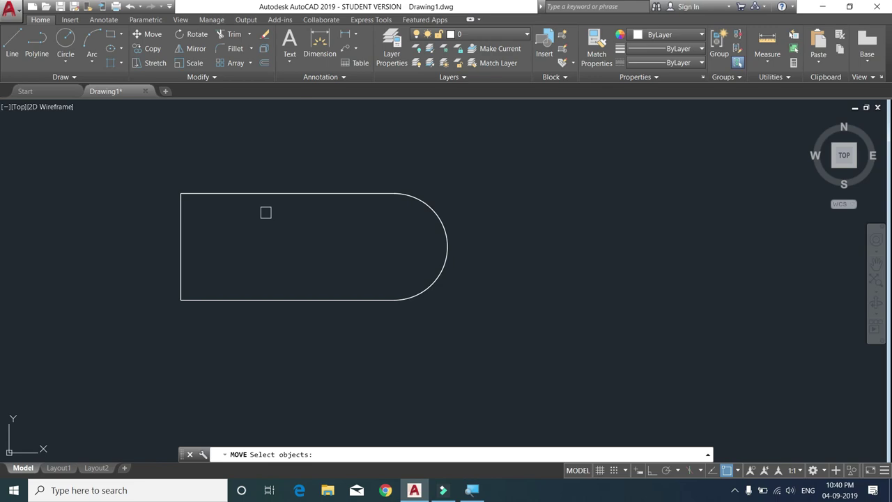
{"action": "left_click", "coordinate": [267, 192]}
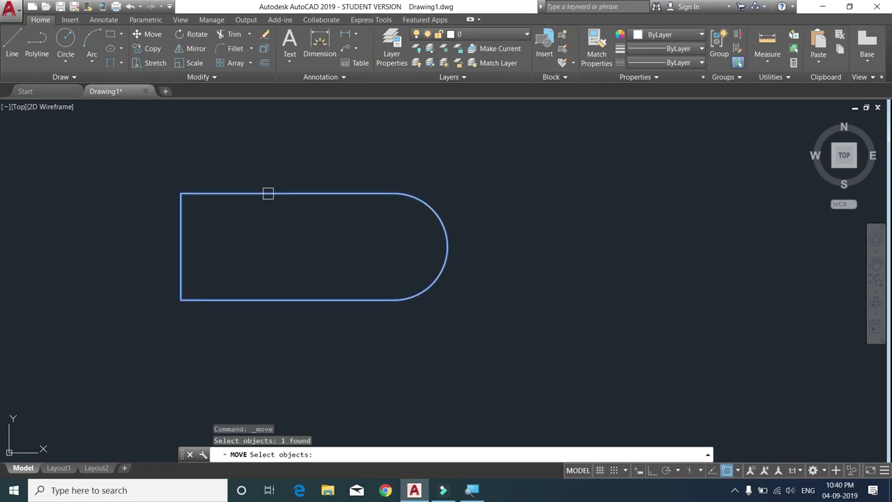
{"action": "key", "text": "Return"}
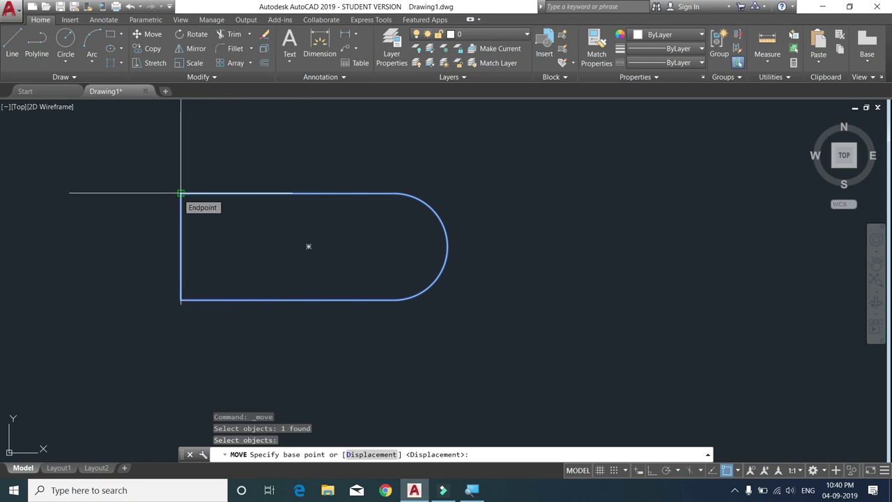
{"action": "left_click", "coordinate": [181, 193]}
{"action": "left_click", "coordinate": [516, 195]}
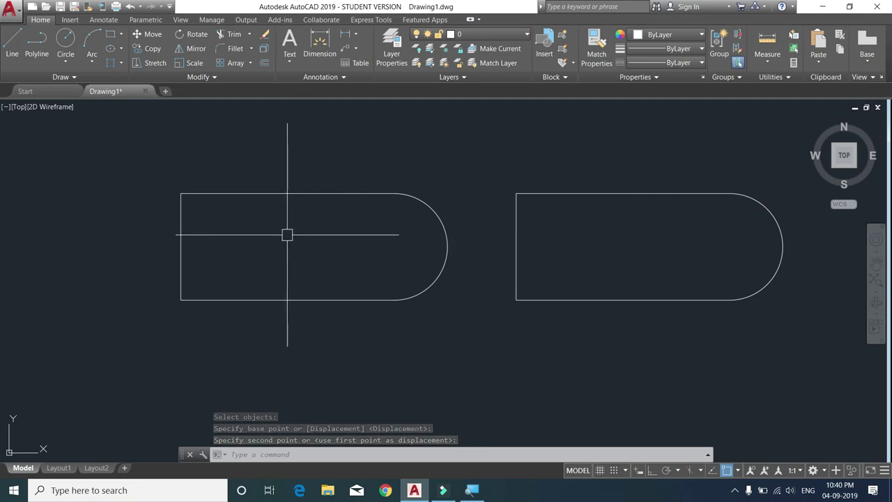
{"action": "scroll", "coordinate": [289, 232], "scroll_direction": "down", "scroll_amount": 4}
{"action": "scroll", "coordinate": [398, 254], "scroll_direction": "up", "scroll_amount": 2}
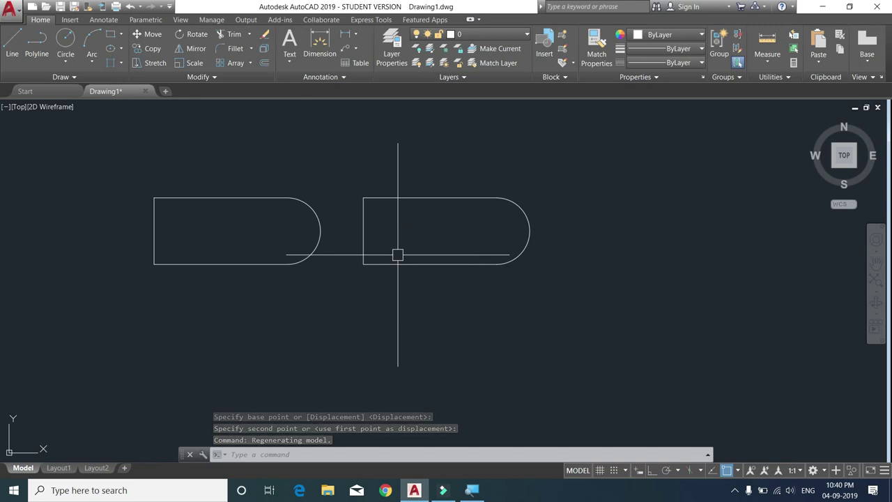
Move the right-hand D-shape further right with the M command
{"action": "type", "text": "m"}
{"action": "key", "text": "Return"}
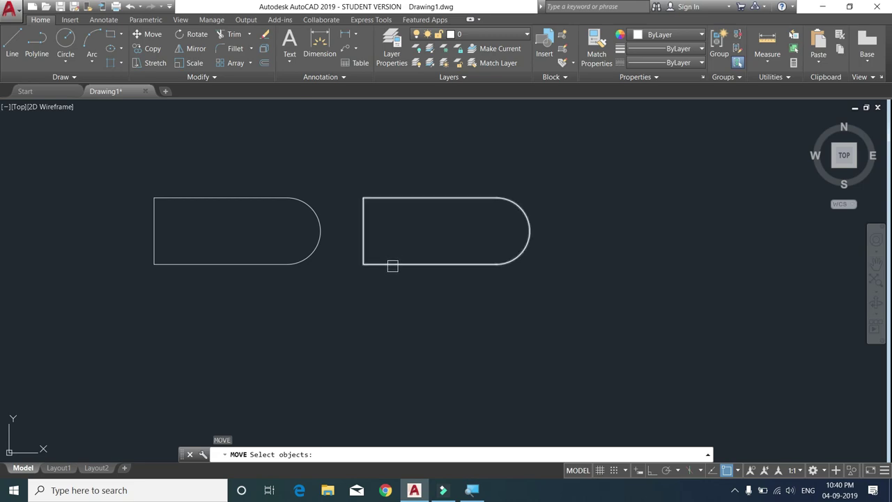
{"action": "left_click", "coordinate": [391, 264]}
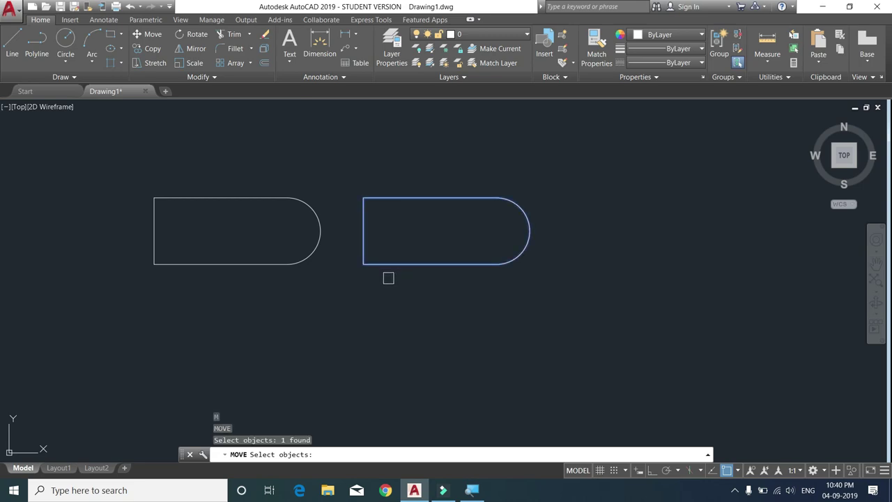
{"action": "key", "text": "Return"}
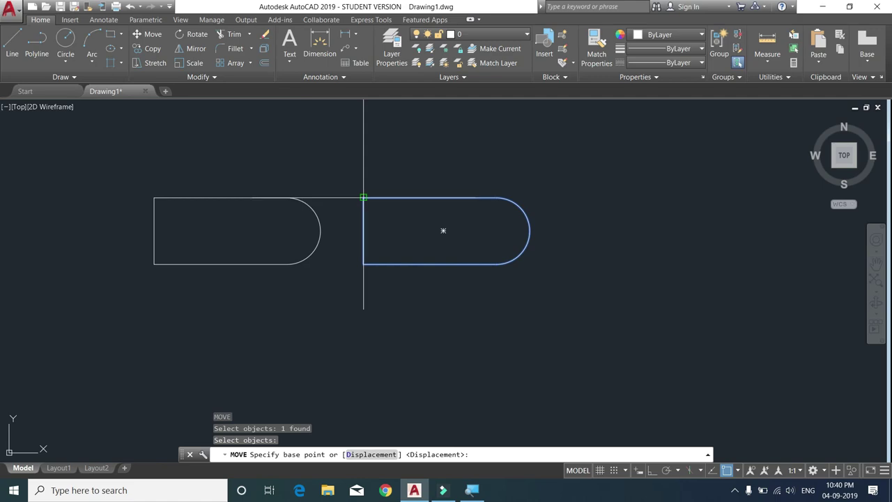
{"action": "left_click", "coordinate": [363, 198]}
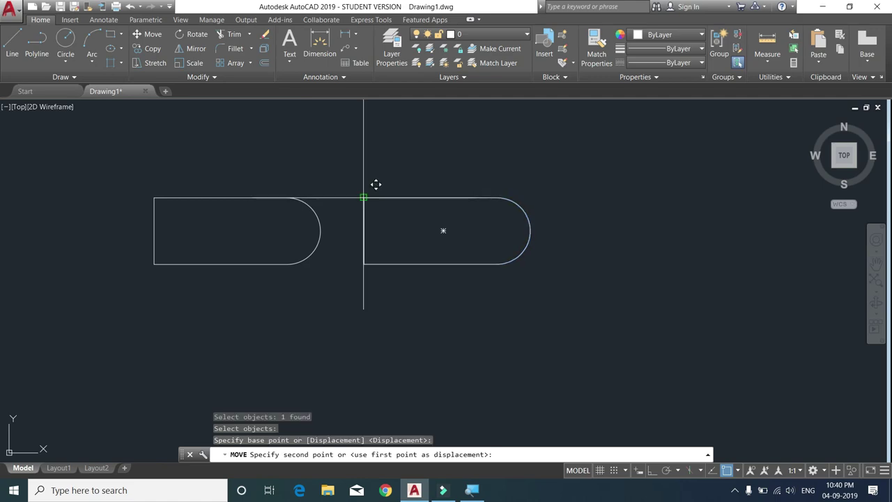
{"action": "left_click", "coordinate": [563, 197]}
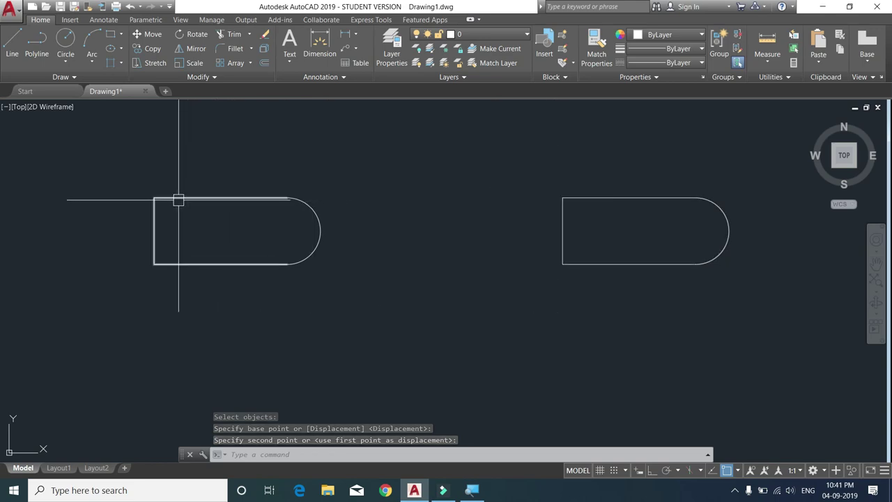
{"action": "scroll", "coordinate": [178, 200], "scroll_direction": "up", "scroll_amount": 2}
{"action": "scroll", "coordinate": [488, 233], "scroll_direction": "down", "scroll_amount": 2}
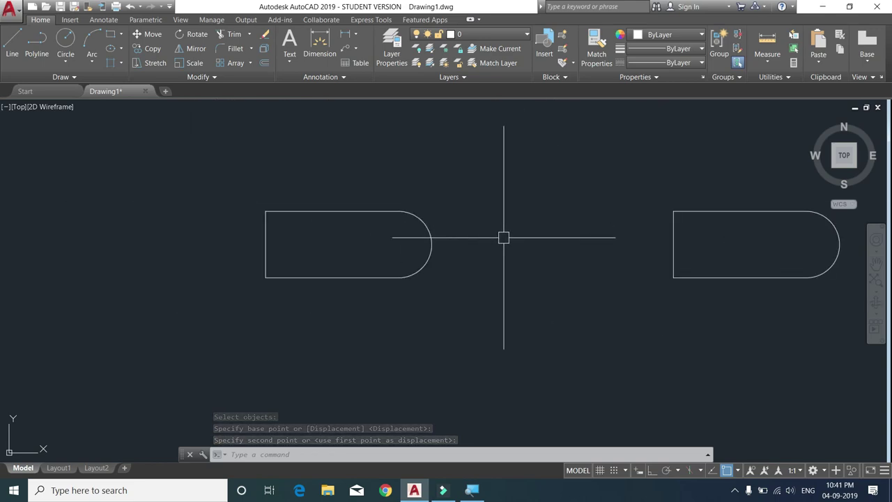
Select each shape to confirm the right one is single and the left is separate pieces
{"action": "left_click", "coordinate": [676, 233]}
{"action": "key", "text": "Escape"}
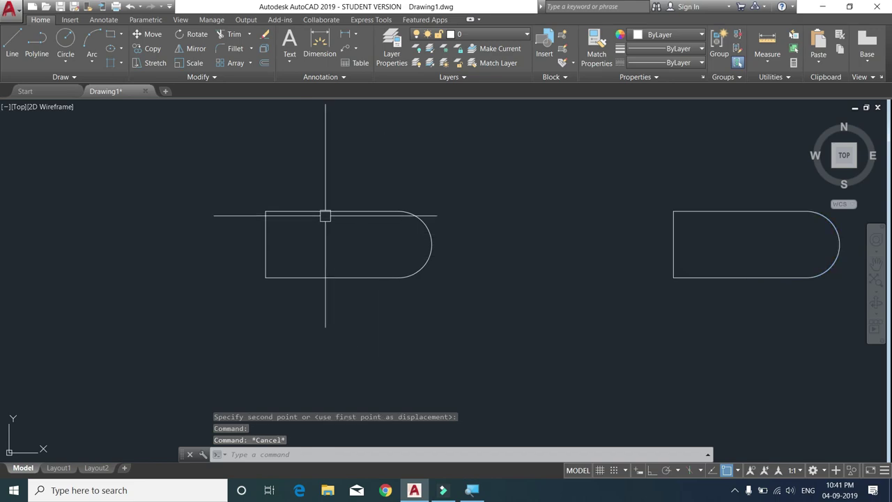
{"action": "left_click", "coordinate": [362, 211]}
{"action": "key", "text": "Escape"}
{"action": "left_click", "coordinate": [418, 222]}
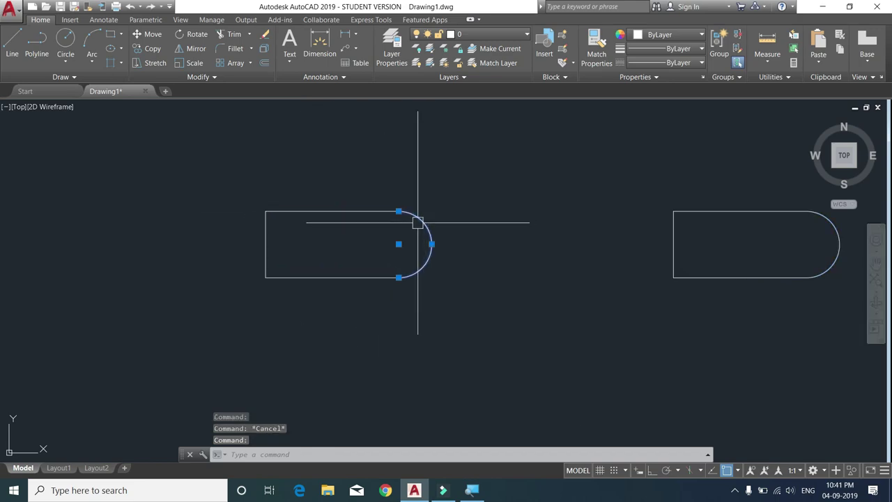
{"action": "key", "text": "Escape"}
Check the left shape's separate lines, then expand the Hatch, Gradient and Boundary dropdown
{"action": "left_click", "coordinate": [363, 211]}
{"action": "key", "text": "Escape"}
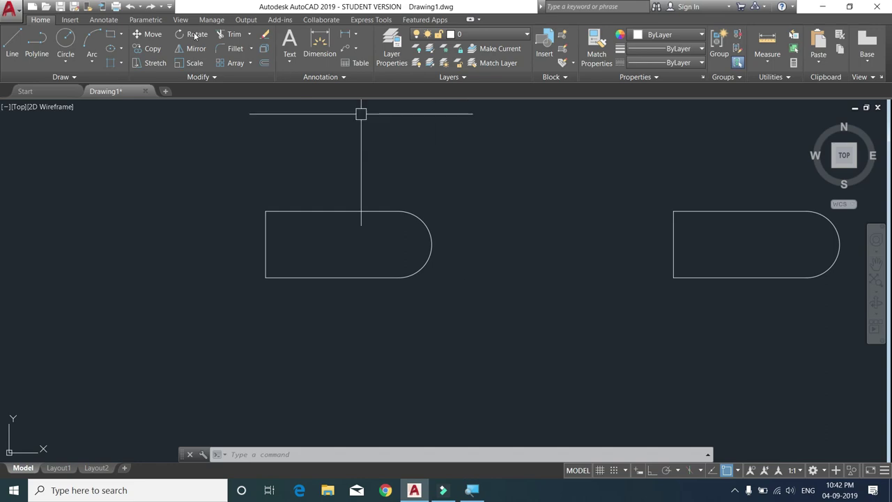
{"action": "left_click", "coordinate": [123, 62]}
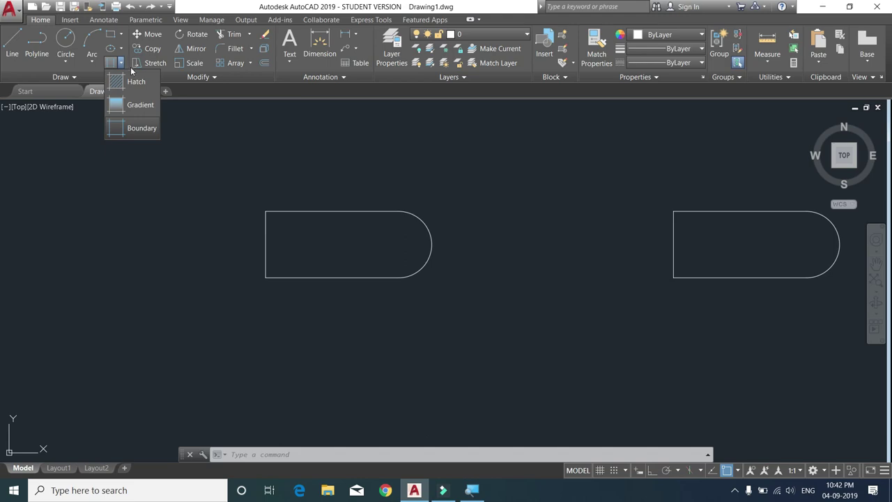
Run BO and pick a point inside the left D-shape to trace its closed polyline
{"action": "left_click", "coordinate": [186, 144]}
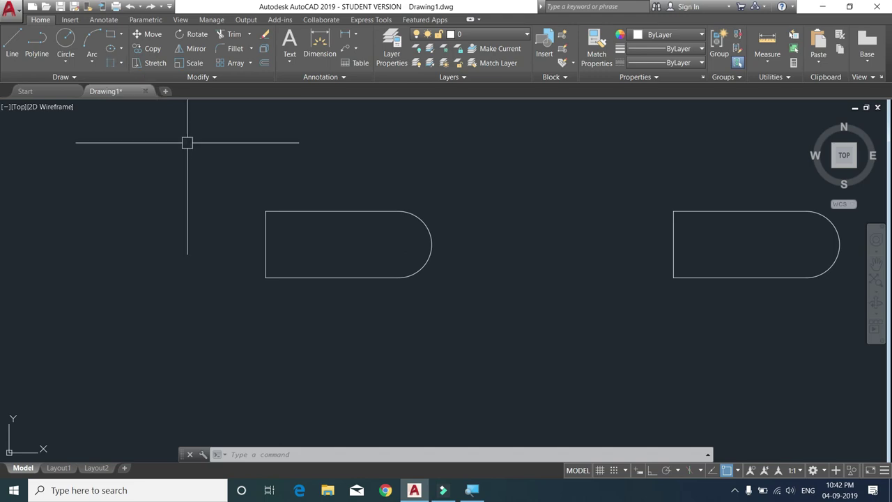
{"action": "type", "text": "bo"}
{"action": "key", "text": "Return"}
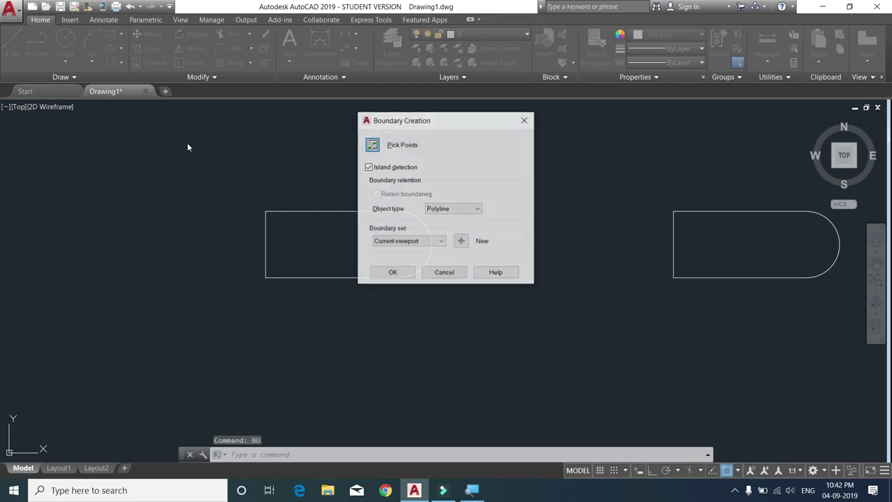
{"action": "left_click_drag", "start_coordinate": [410, 127], "coordinate": [493, 137]}
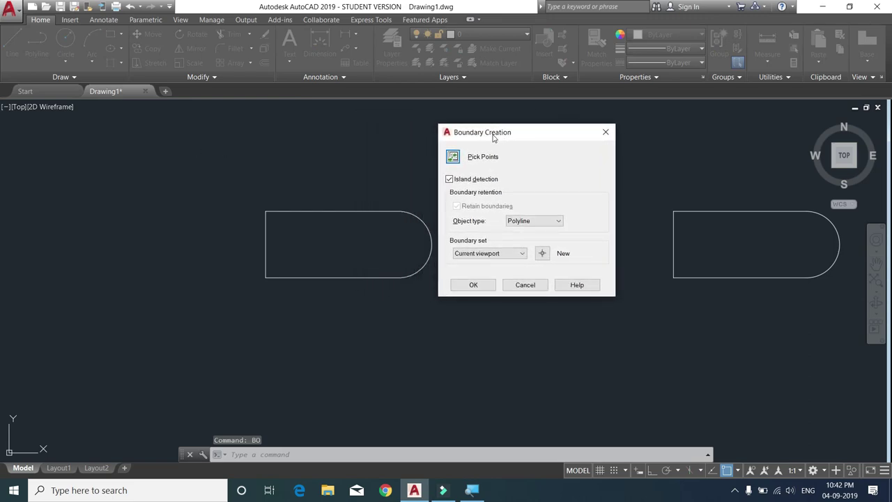
{"action": "left_click", "coordinate": [454, 158]}
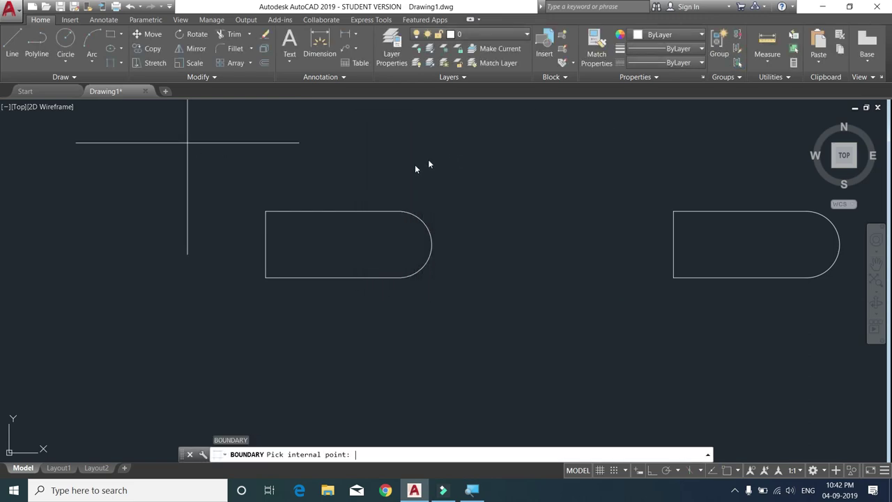
{"action": "scroll", "coordinate": [340, 248], "scroll_direction": "up", "scroll_amount": 2}
{"action": "left_click", "coordinate": [339, 239]}
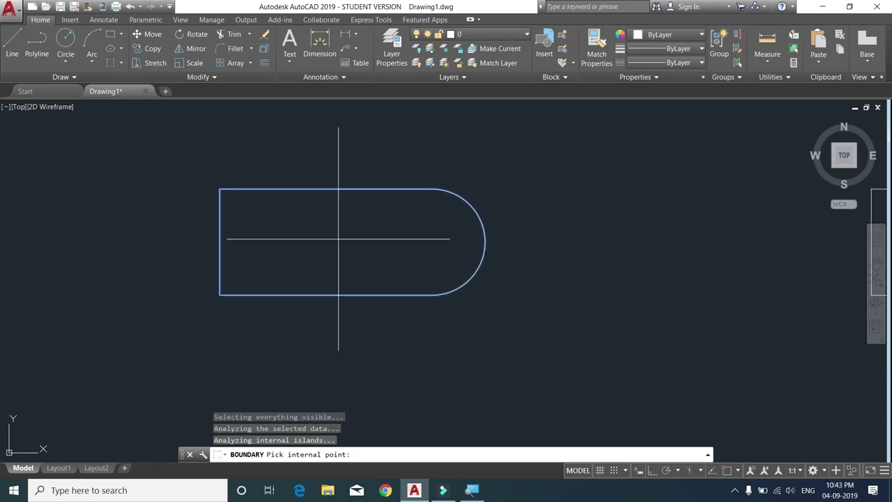
{"action": "key", "text": "Return"}
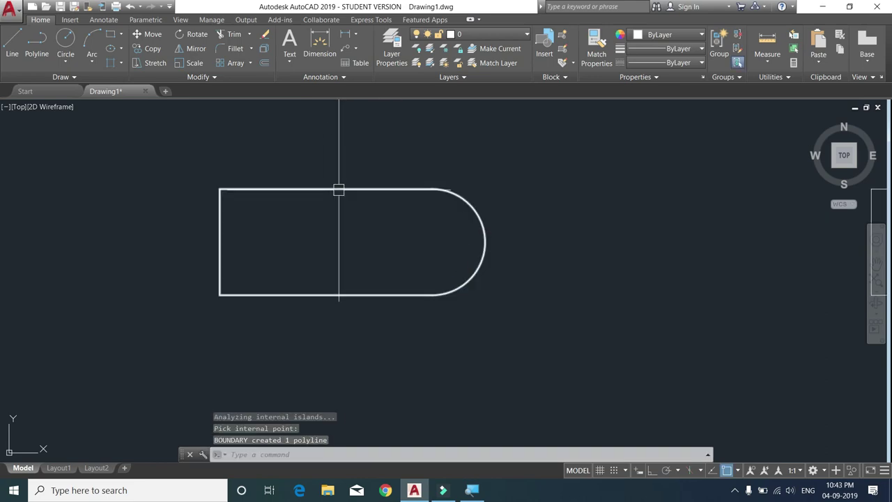